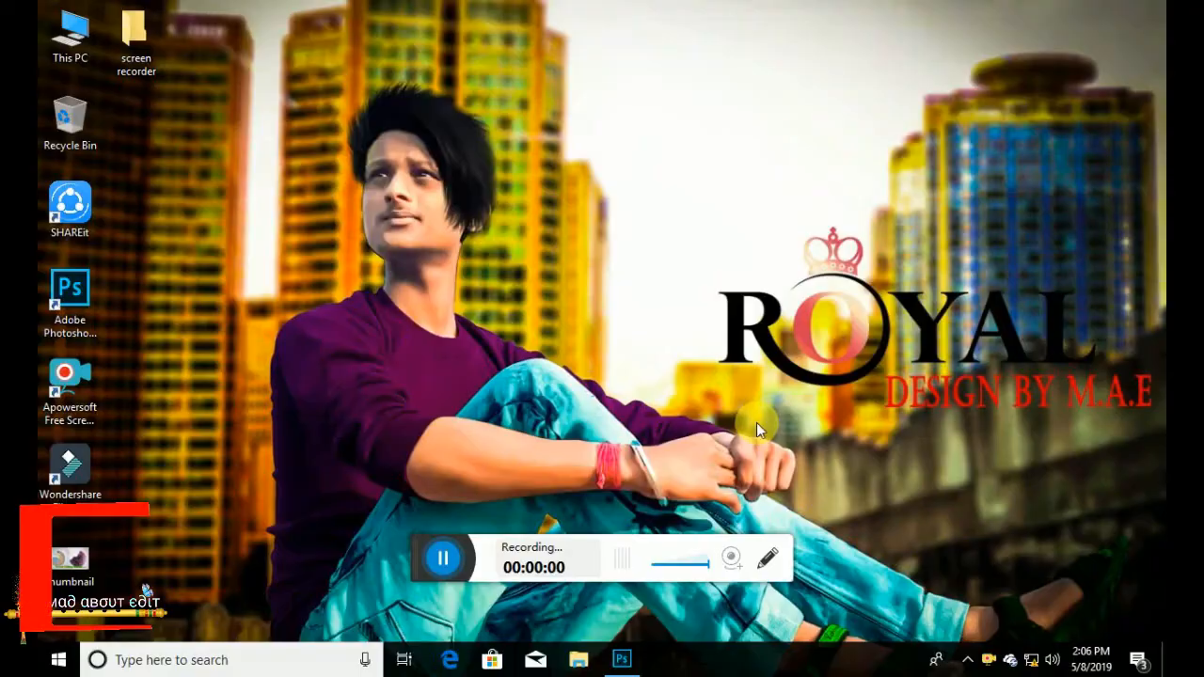
Step: Switch from the desktop to the open Photoshop document
right_click(679, 282)
click(696, 328)
click(622, 659)
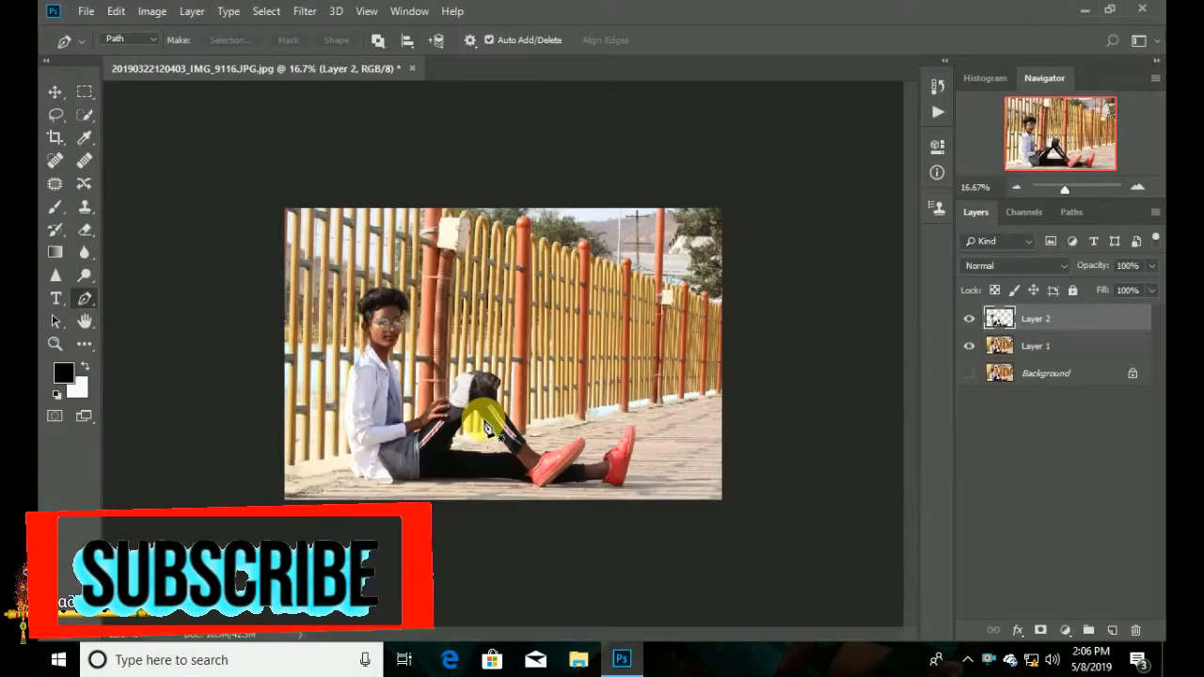
Step: Check the cut-out subject on Layer 2 by hiding Layer 1 and showing it again
key(v)
click(969, 346)
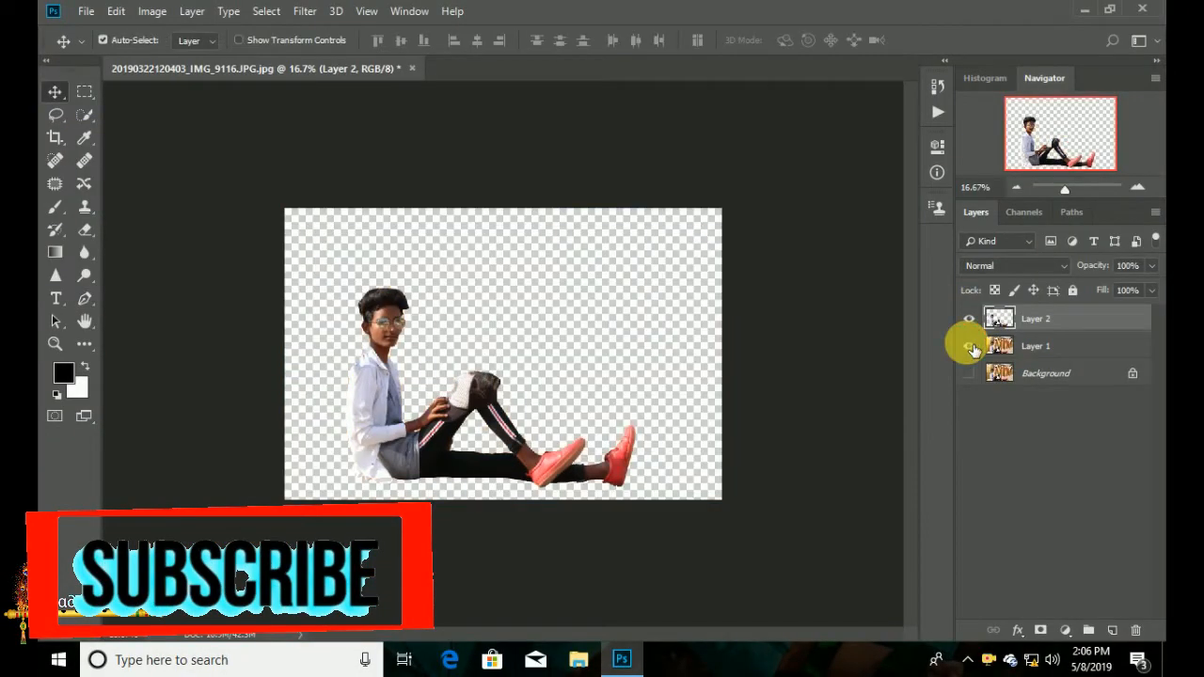
click(969, 347)
Step: Choose the Smudge tool with the Spatter 14 pixels brush from the HAIR BRUSH PHOTOSHOP (MAD ABOUT EDIT) group
click(82, 256)
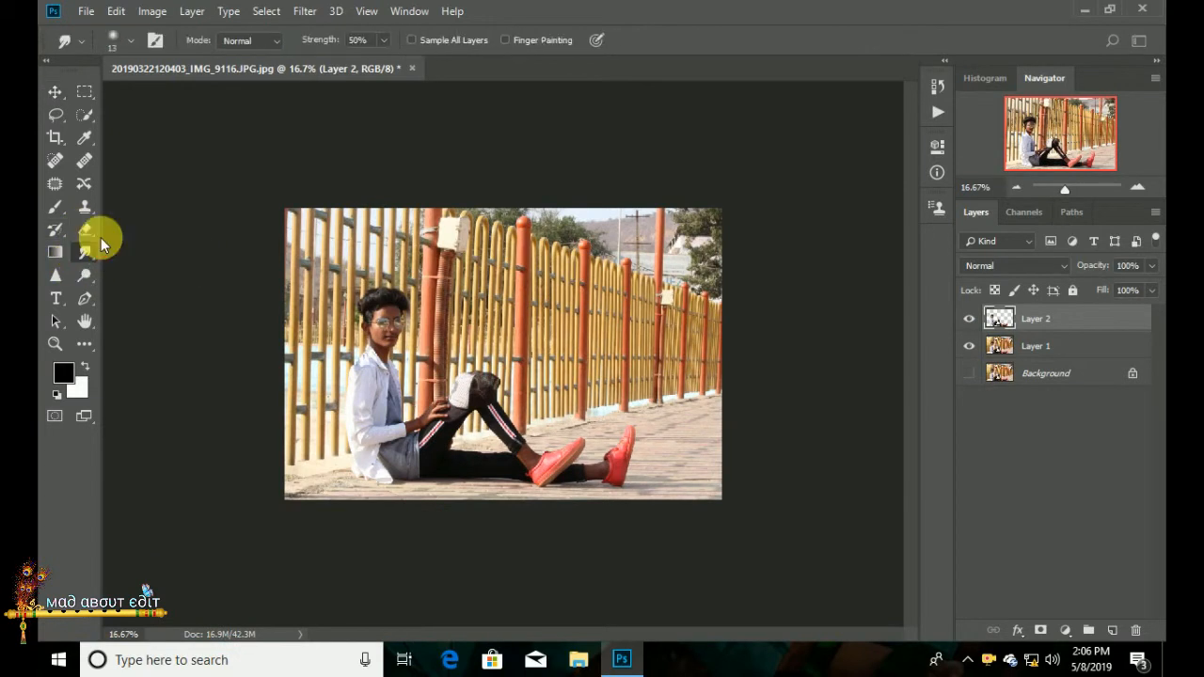
click(131, 44)
mouse_move(293, 334)
mouse_down()
mouse_move(478, 395)
mouse_move(585, 450)
mouse_up()
click(565, 75)
click(607, 320)
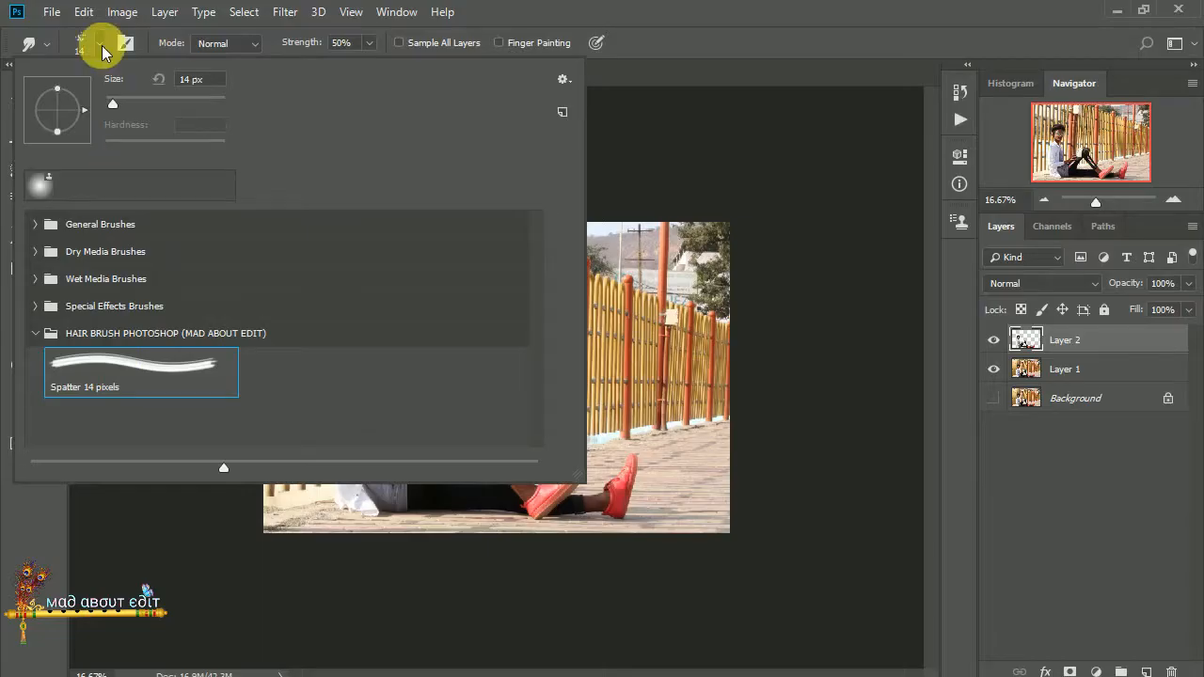
click(99, 42)
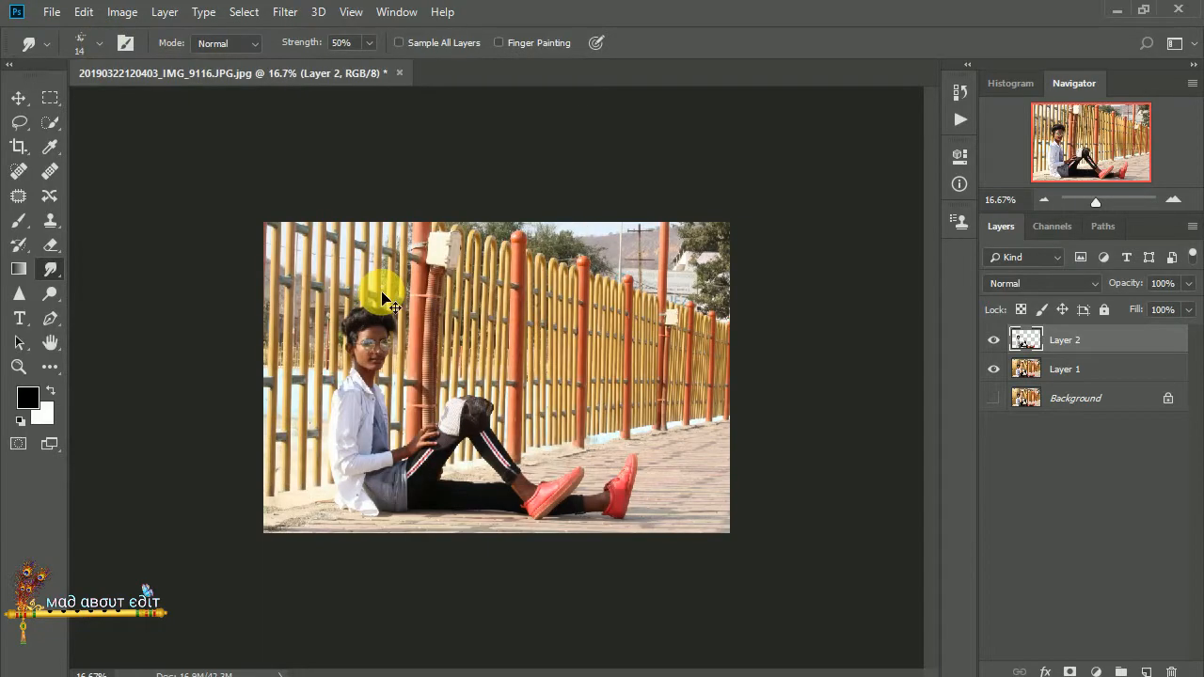
Step: Set the Smudge brush to 20 px and 63% strength and smudge the edges of the subject's hair outward on Layer 2
key(ctrl+plus)
key(ctrl+plus)
key(ctrl+plus)
drag(307, 329, 498, 435)
drag(346, 355, 662, 541)
scroll(404, 431, up, 3)
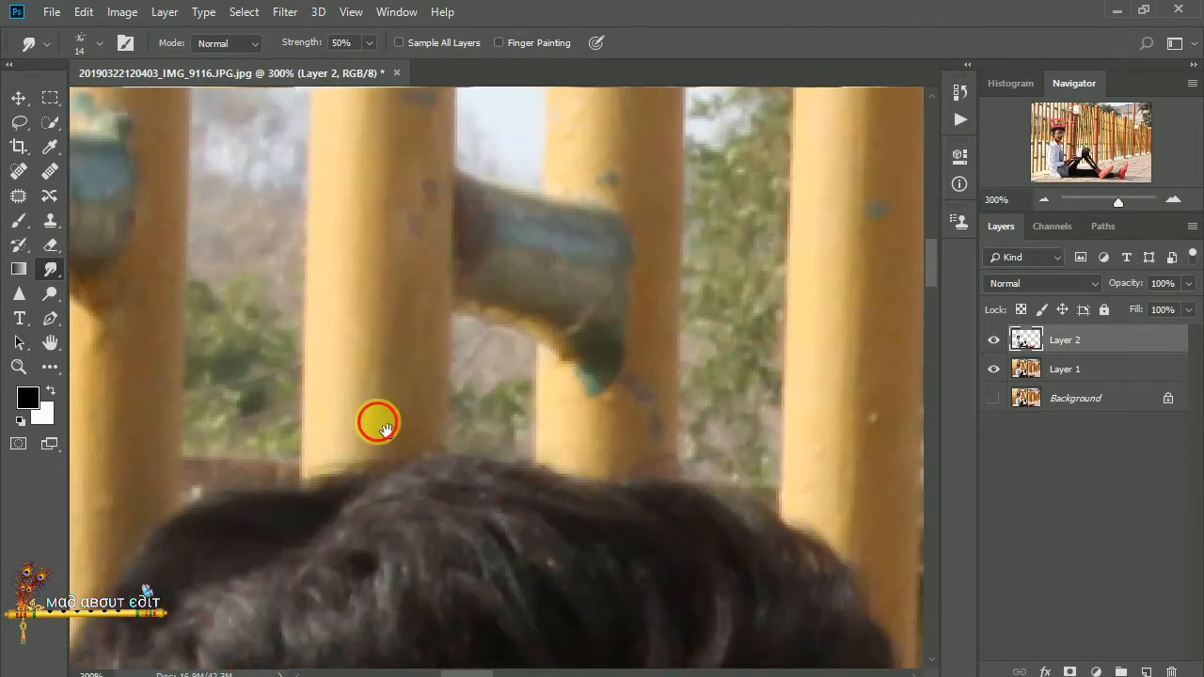
drag(377, 423, 559, 171)
drag(386, 362, 567, 301)
key(ctrl+plus)
drag(378, 395, 439, 221)
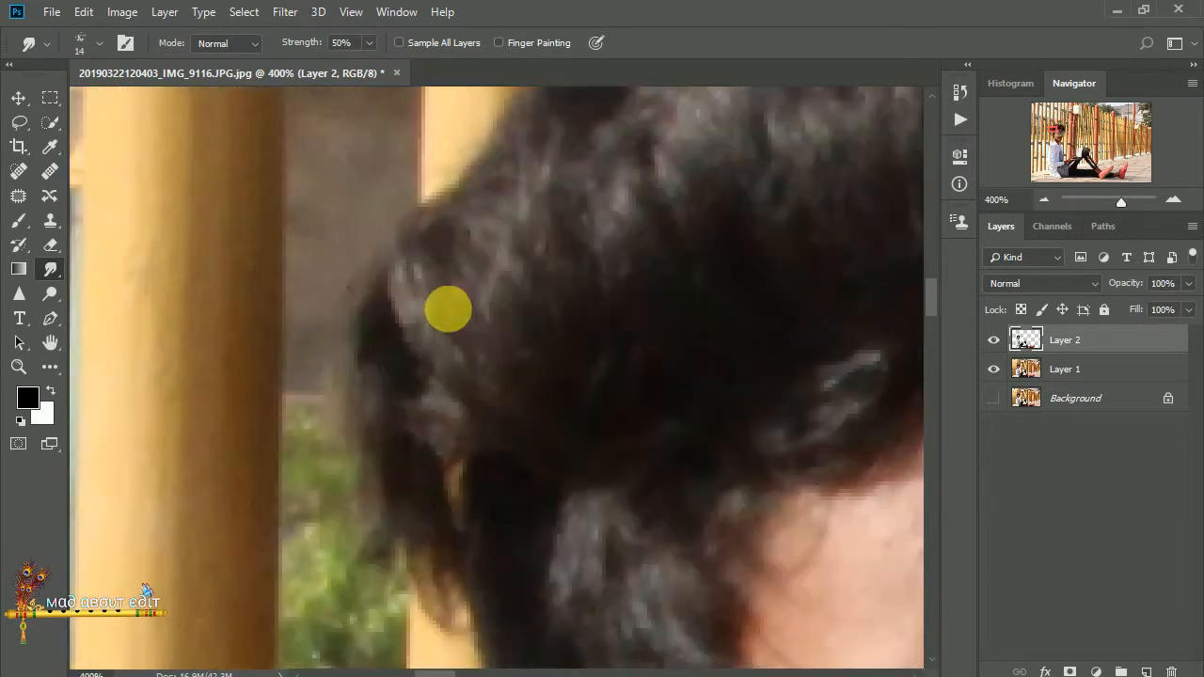
key(bracketright)
key(bracketright)
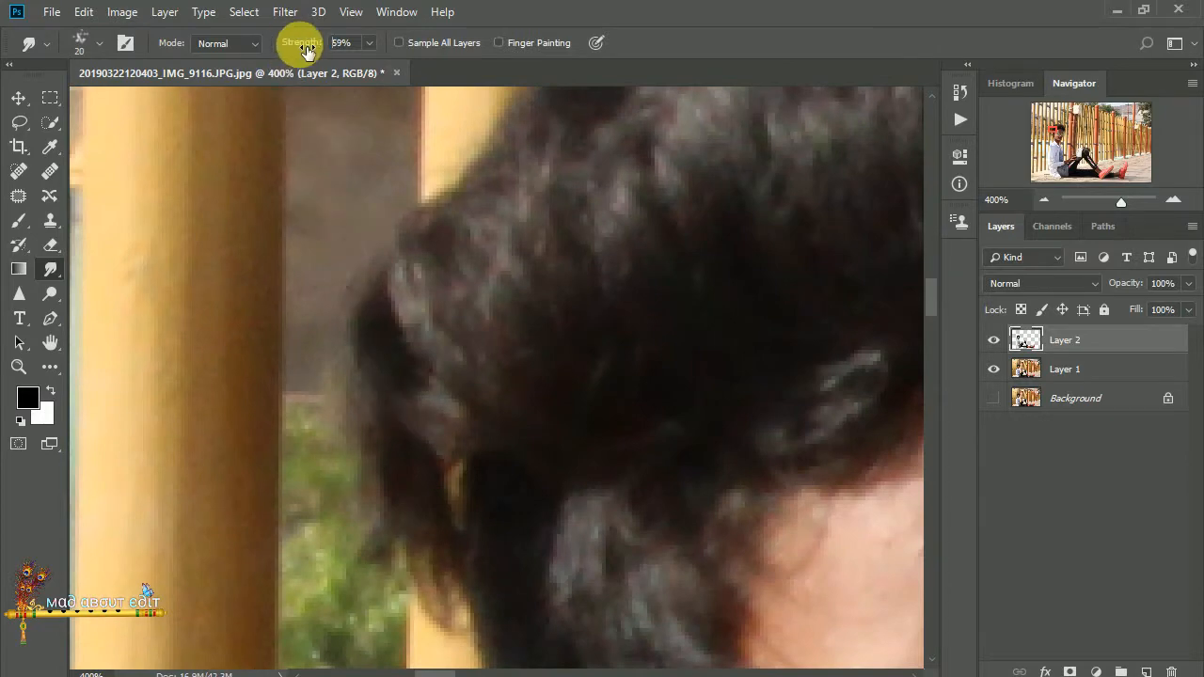
drag(307, 45, 314, 45)
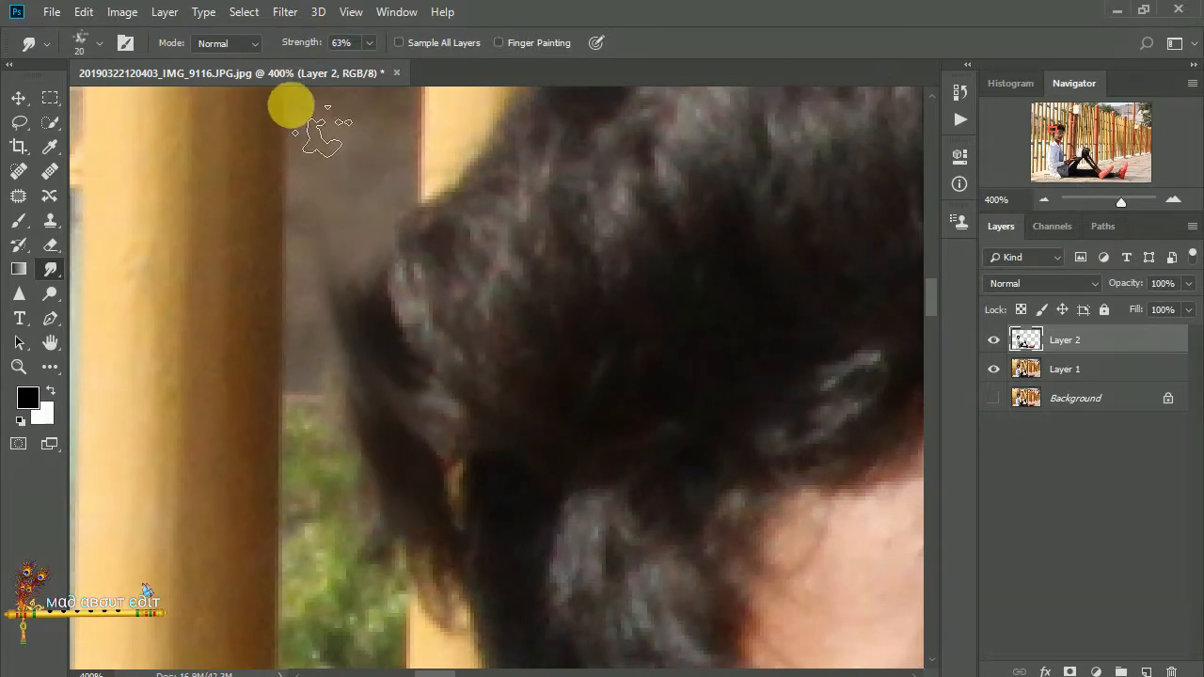
Step: Review the smudged hair on Layer 2 by hiding Layer 1 and showing it again
key(ctrl+minus)
key(ctrl+minus)
key(ctrl+minus)
key(ctrl+minus)
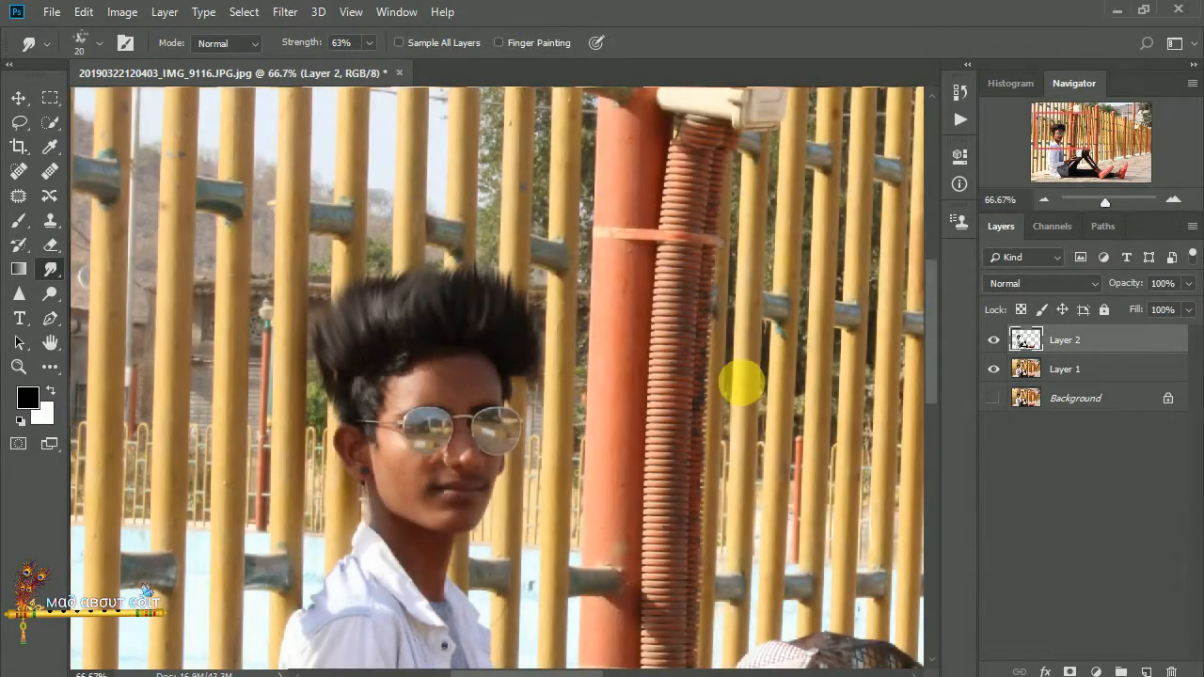
click(994, 370)
click(997, 370)
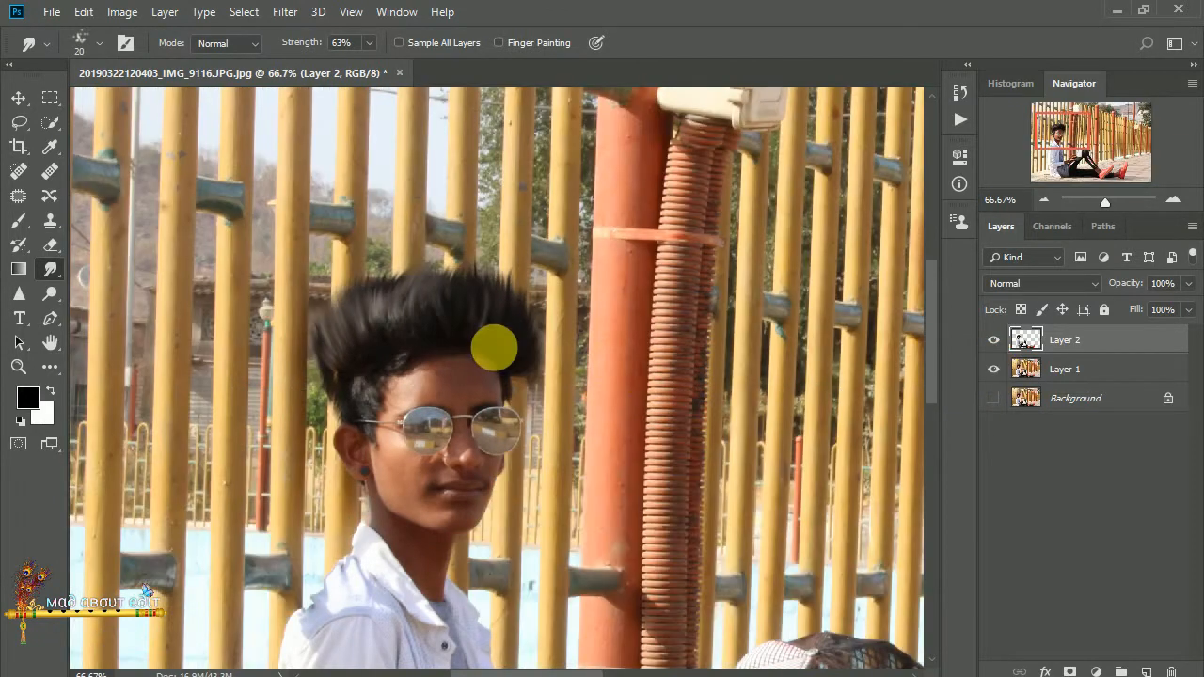
key(ctrl+minus)
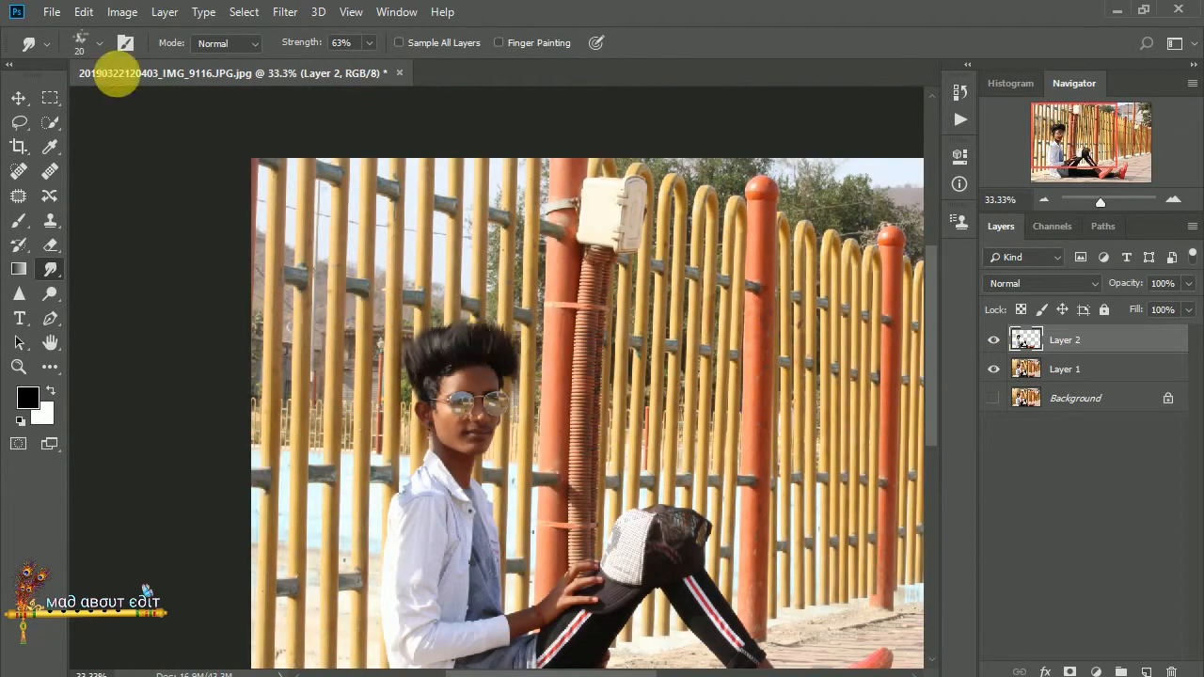
Step: Import the brush file HAIR BRUSH BY MAD ABOUT EDIT from the photoshop brush folder
click(99, 42)
click(562, 80)
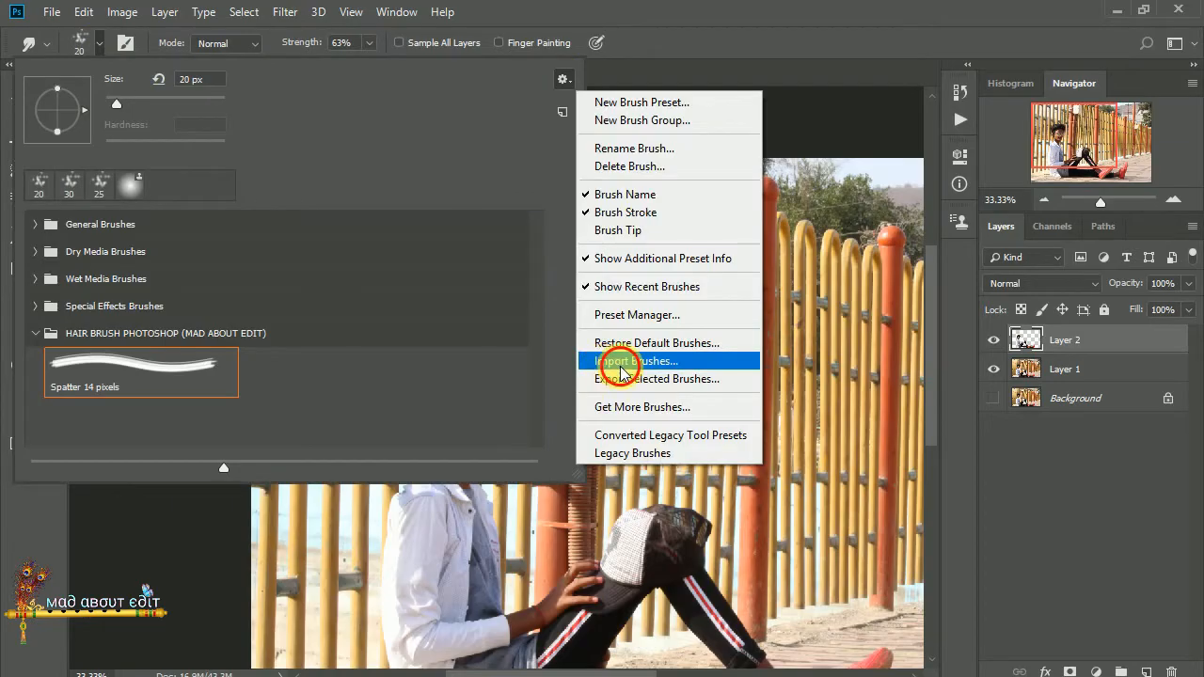
click(621, 366)
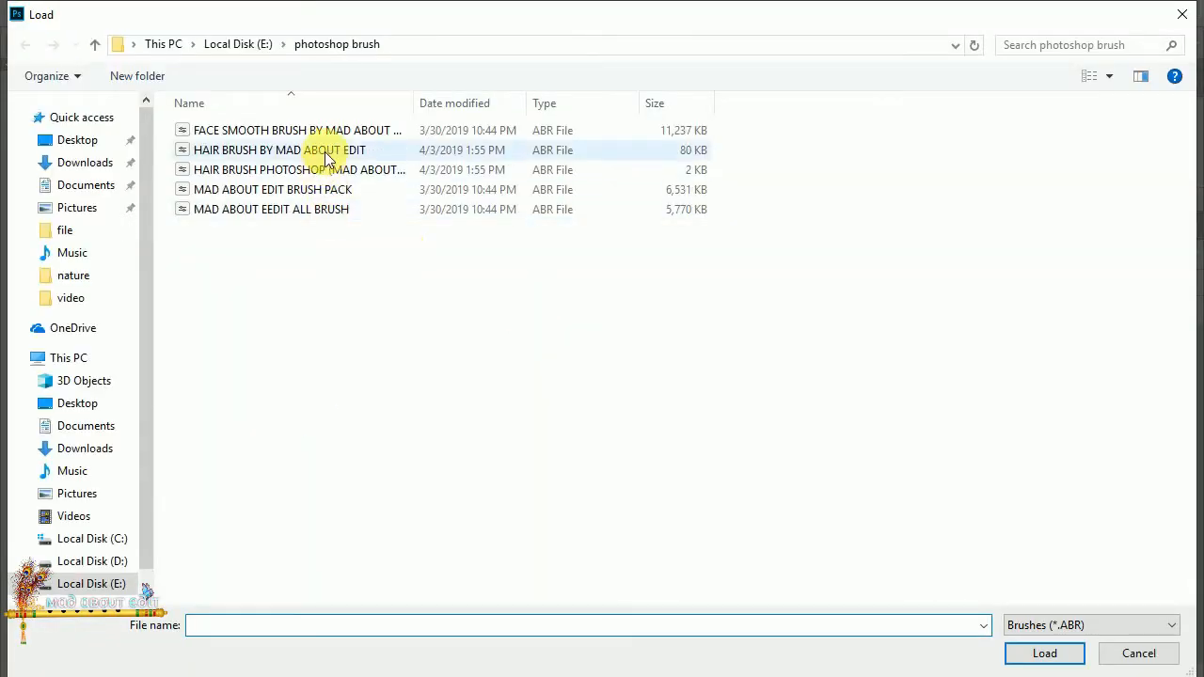
click(326, 151)
click(1048, 653)
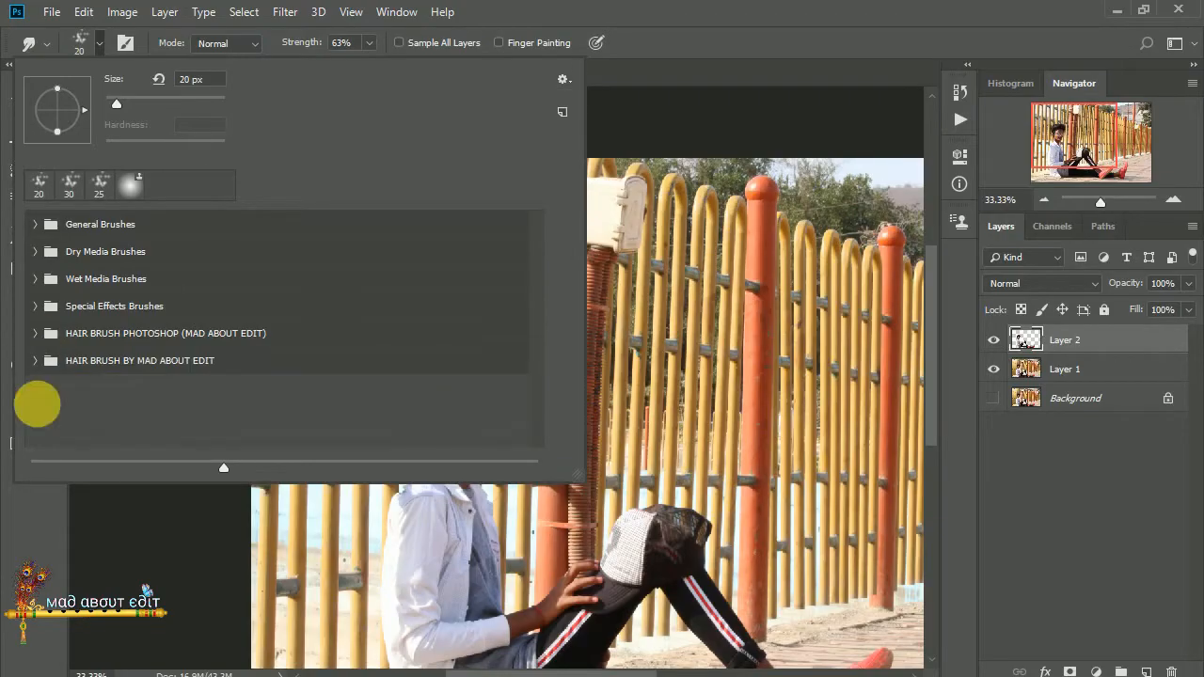
Step: Choose the Hair 3 brush from the imported HAIR BRUSH BY MAD ABOUT EDIT group for smudging
click(35, 361)
click(159, 439)
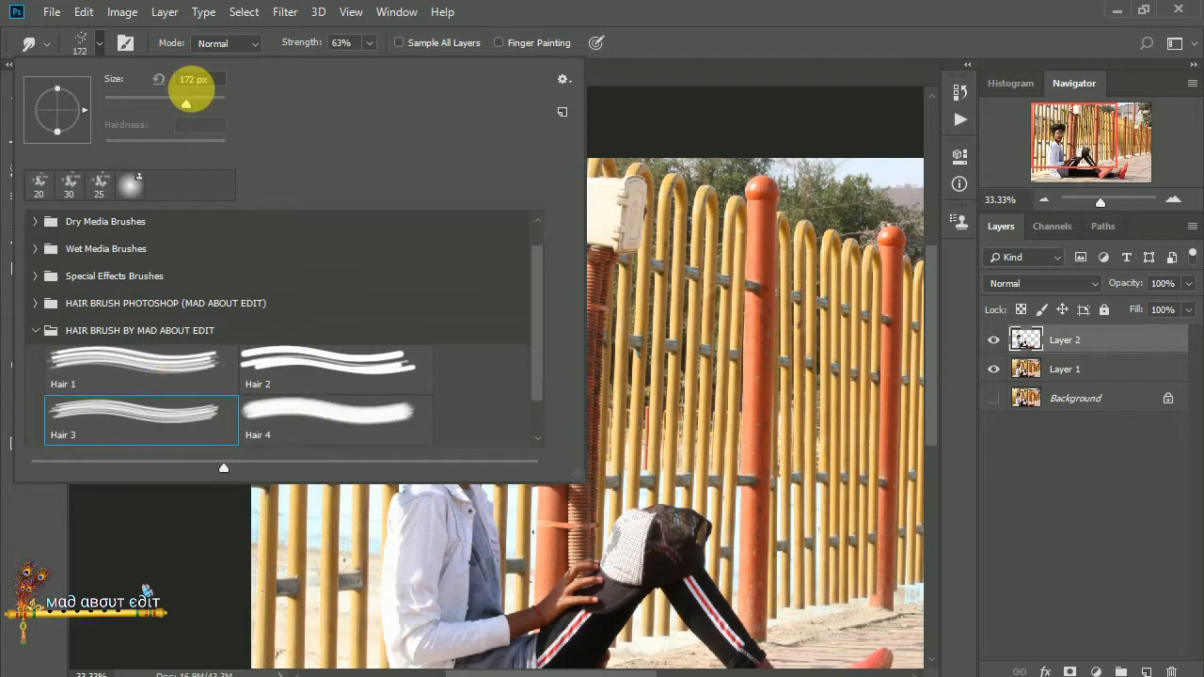
key(Return)
Step: Reduce the Hair 3 brush size for smudging fine strands along the hairline around the subject's ear
key(ctrl+plus)
key(ctrl+plus)
key(ctrl+plus)
key(ctrl+plus)
key(ctrl+plus)
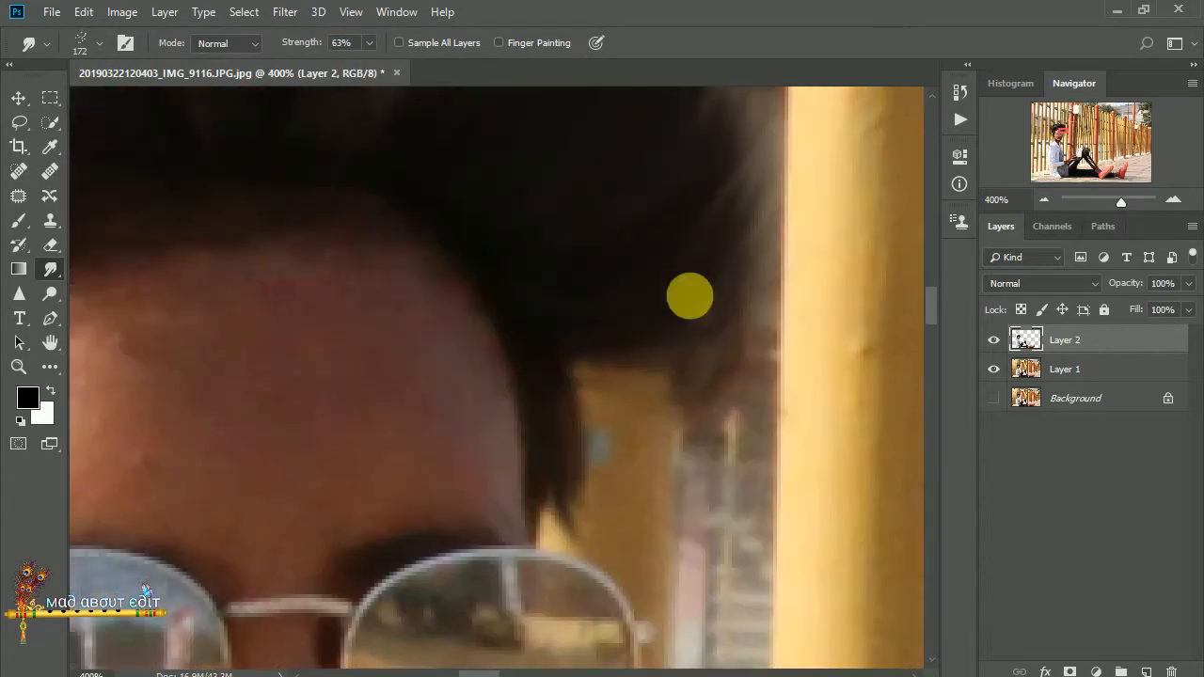
drag(628, 207, 611, 408)
mouse_move(226, 399)
mouse_down()
mouse_move(430, 332)
mouse_move(503, 272)
mouse_move(549, 276)
mouse_up()
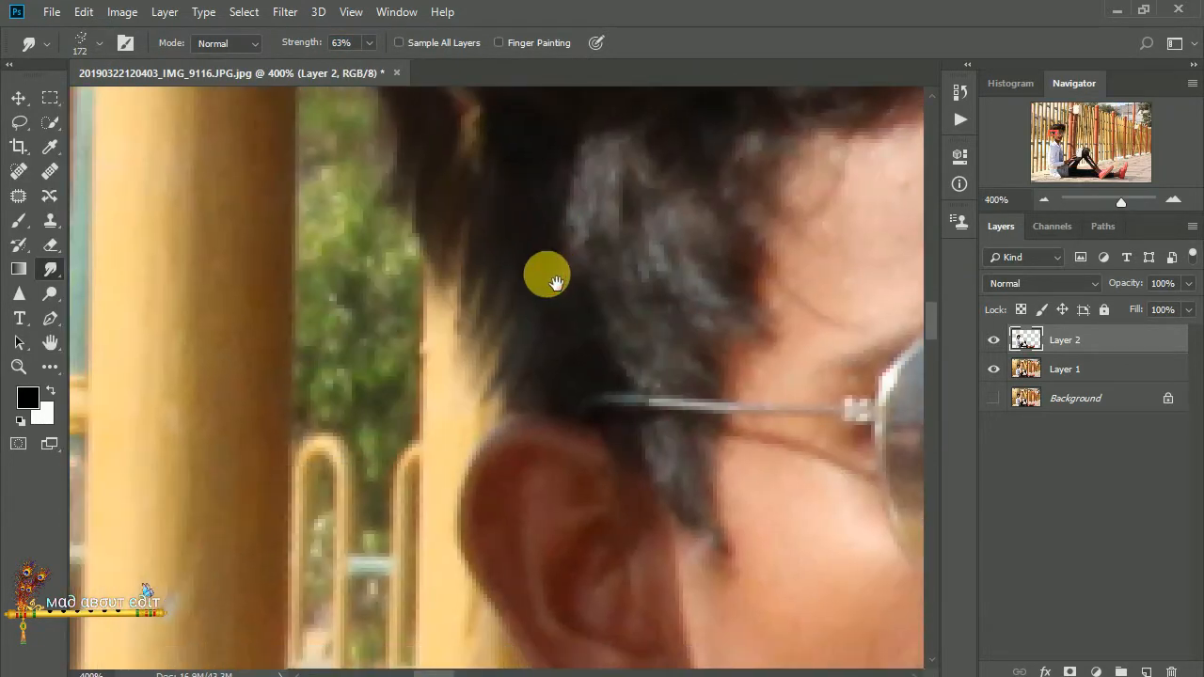
key(bracketleft)
key(bracketleft)
key(bracketleft)
key(bracketleft)
key(bracketleft)
key(bracketleft)
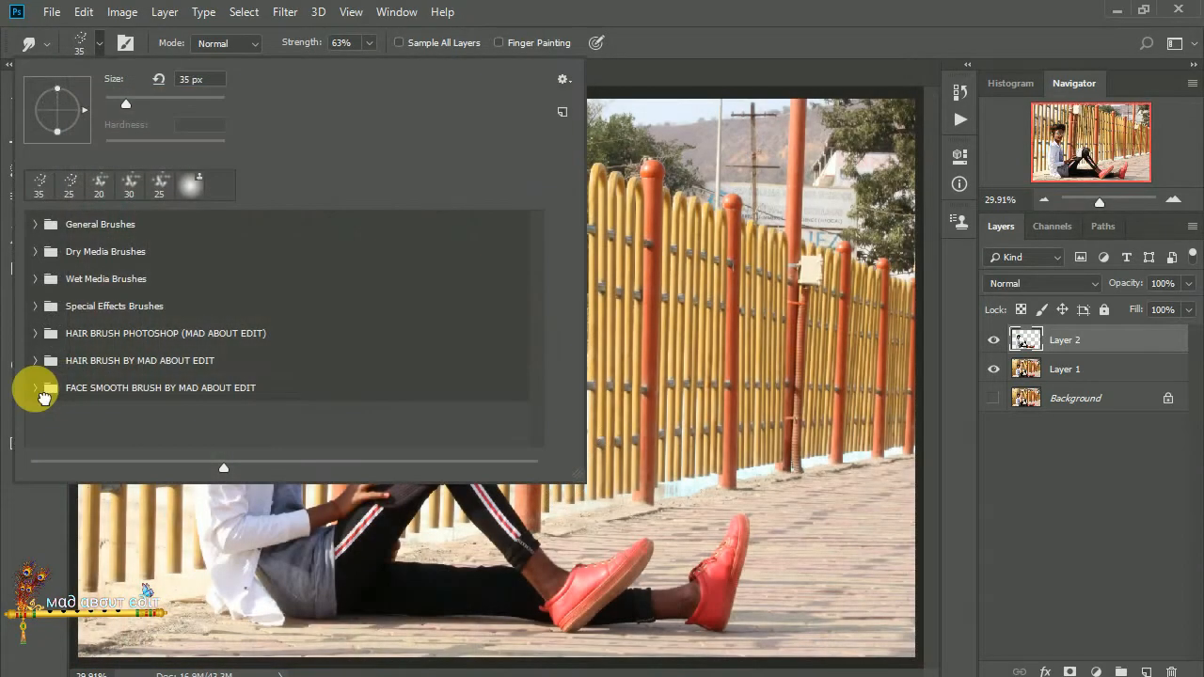
Step: Choose Skin smooth smudge brush 1 from the FACE SMOOTH BRUSH BY MAD ABOUT EDIT group
click(36, 383)
click(140, 419)
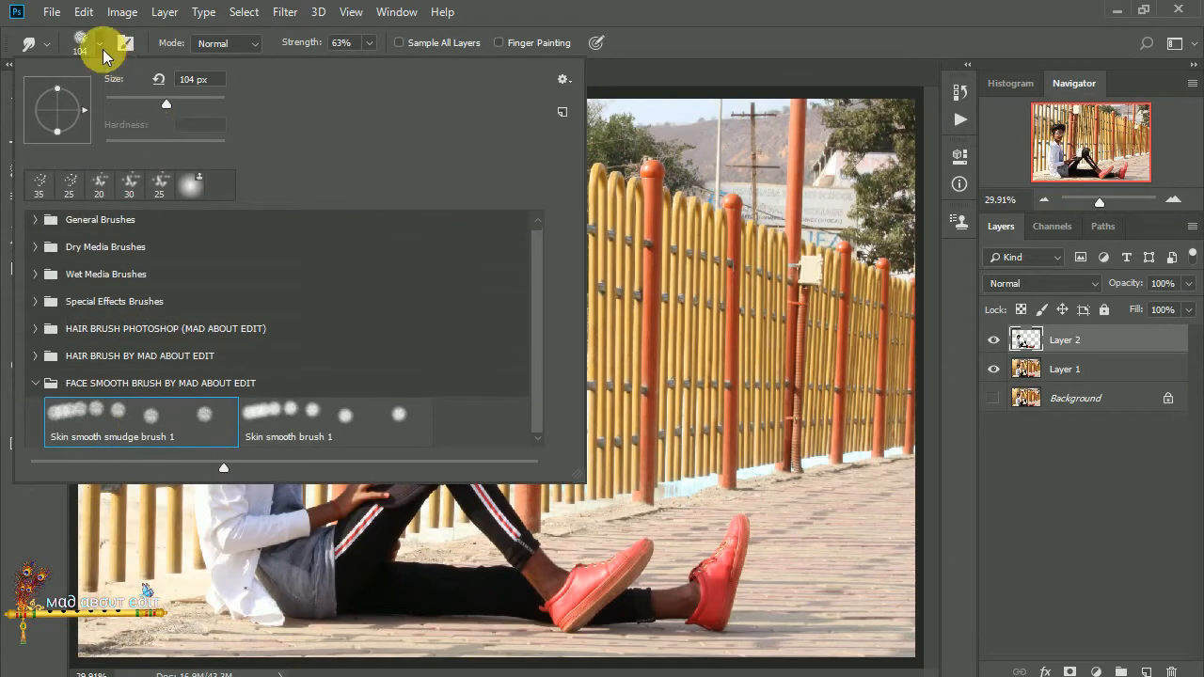
click(103, 50)
Step: Set the Smudge strength to 20% for smoothing the skin on the subject's forehead
key(ctrl+plus)
key(ctrl+plus)
key(ctrl+plus)
key(ctrl+plus)
key(ctrl+plus)
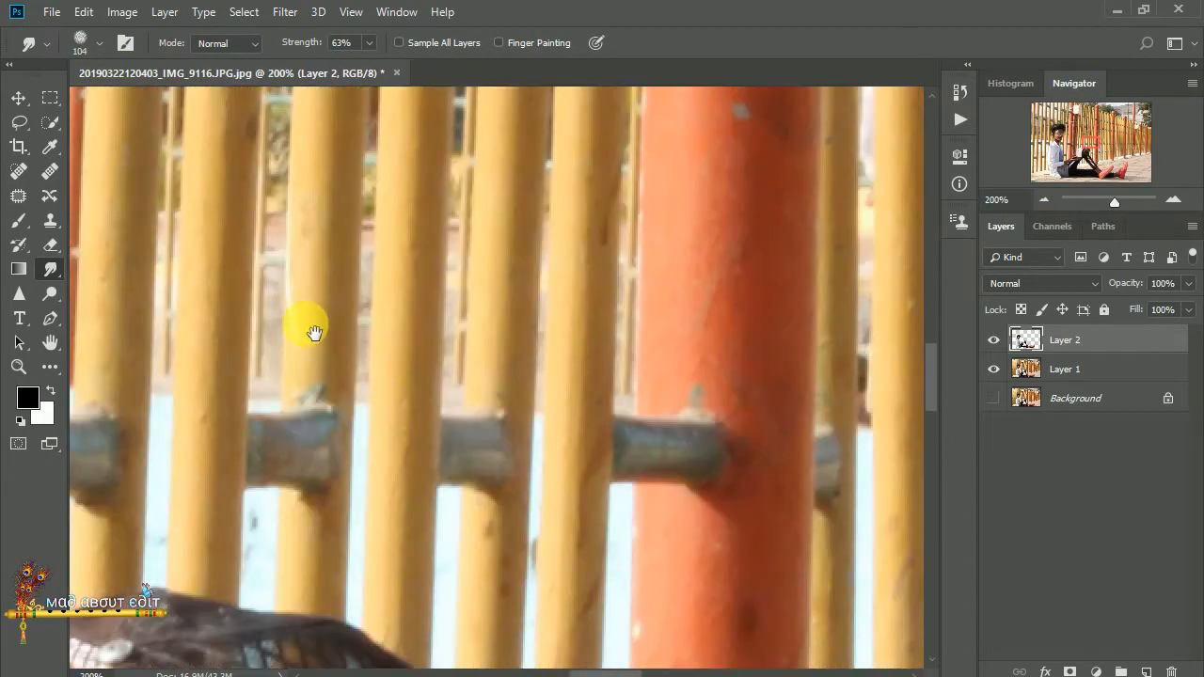
mouse_move(314, 333)
mouse_down()
mouse_move(663, 385)
mouse_move(808, 372)
mouse_up()
mouse_move(172, 341)
mouse_down()
mouse_move(401, 376)
mouse_move(401, 445)
mouse_up()
key(ctrl+plus)
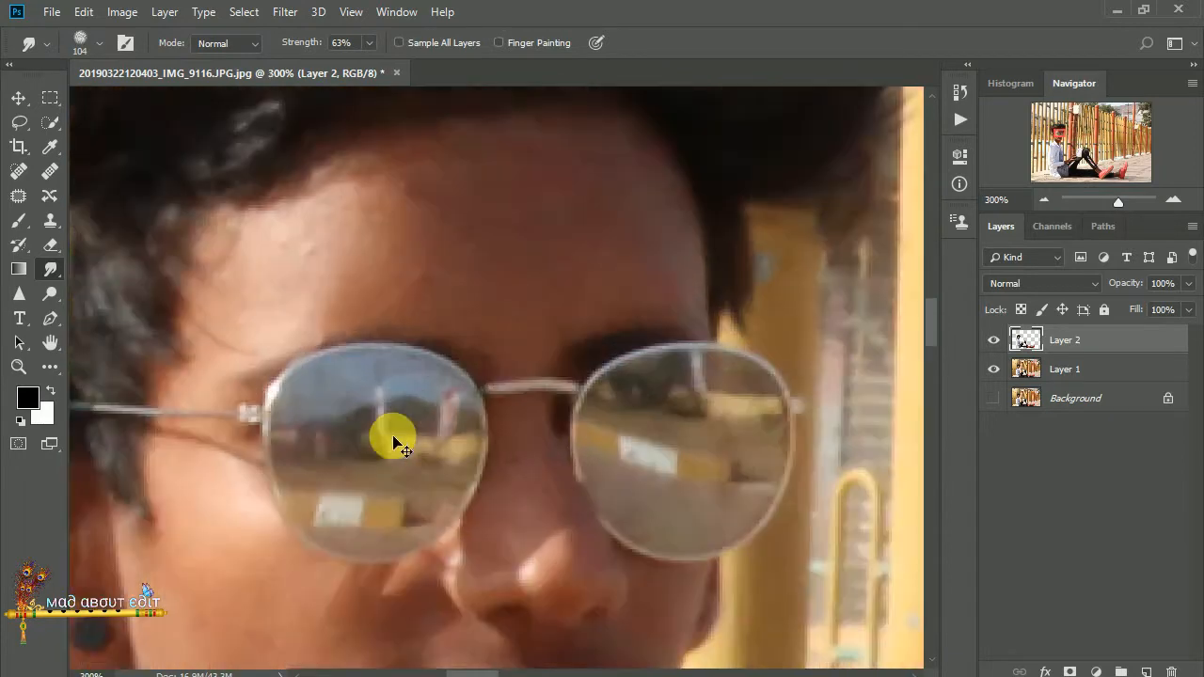
key(ctrl+plus)
scroll(448, 336, up, 3)
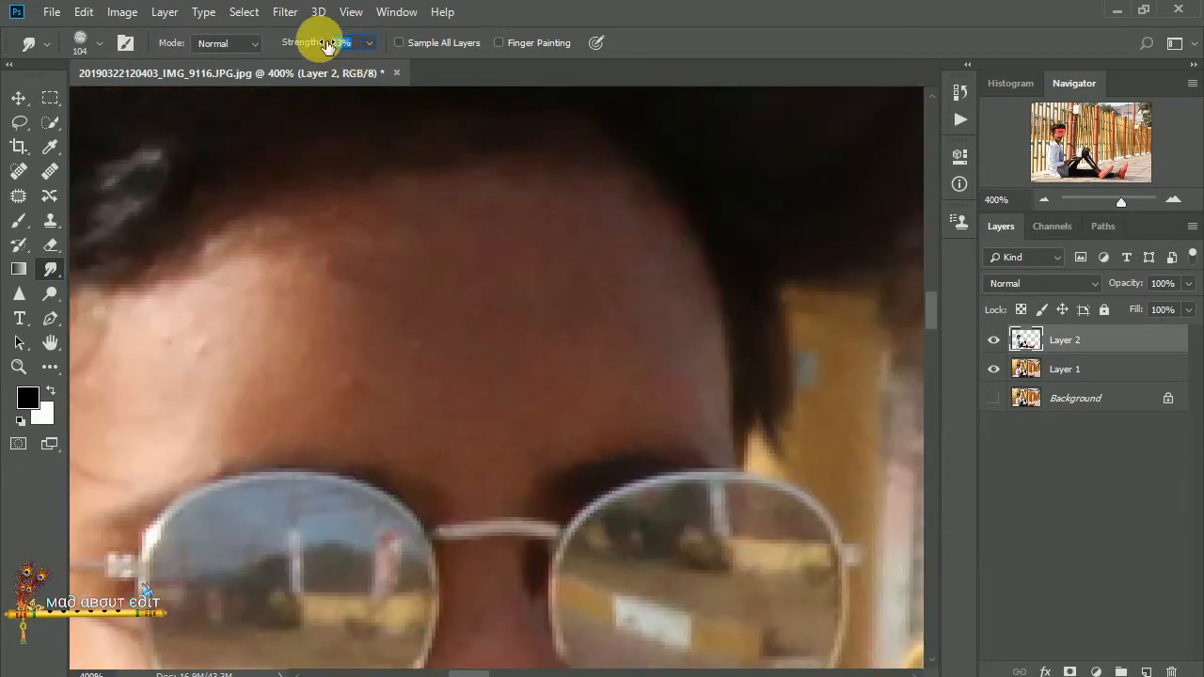
drag(342, 323, 473, 291)
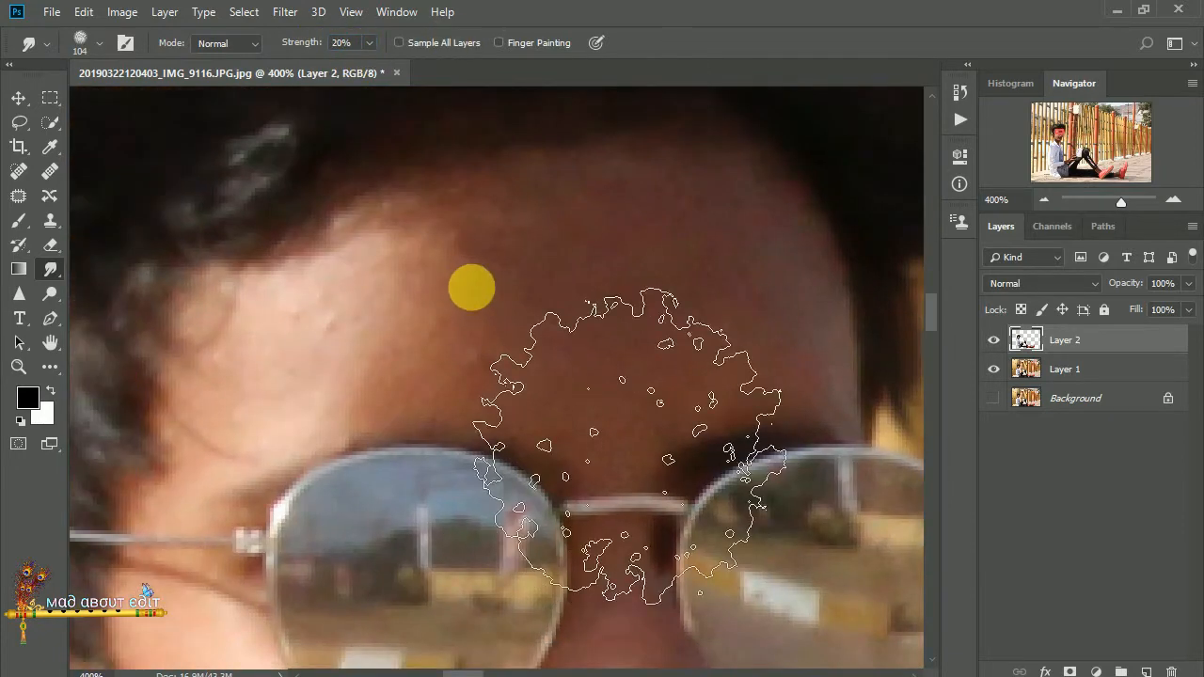
Step: Reduce the skin-smoothing brush to 40 px and smudge the subject's forehead smooth
key(bracketleft)
key(bracketleft)
key(bracketleft)
key(bracketleft)
key(bracketleft)
key(bracketleft)
key(bracketleft)
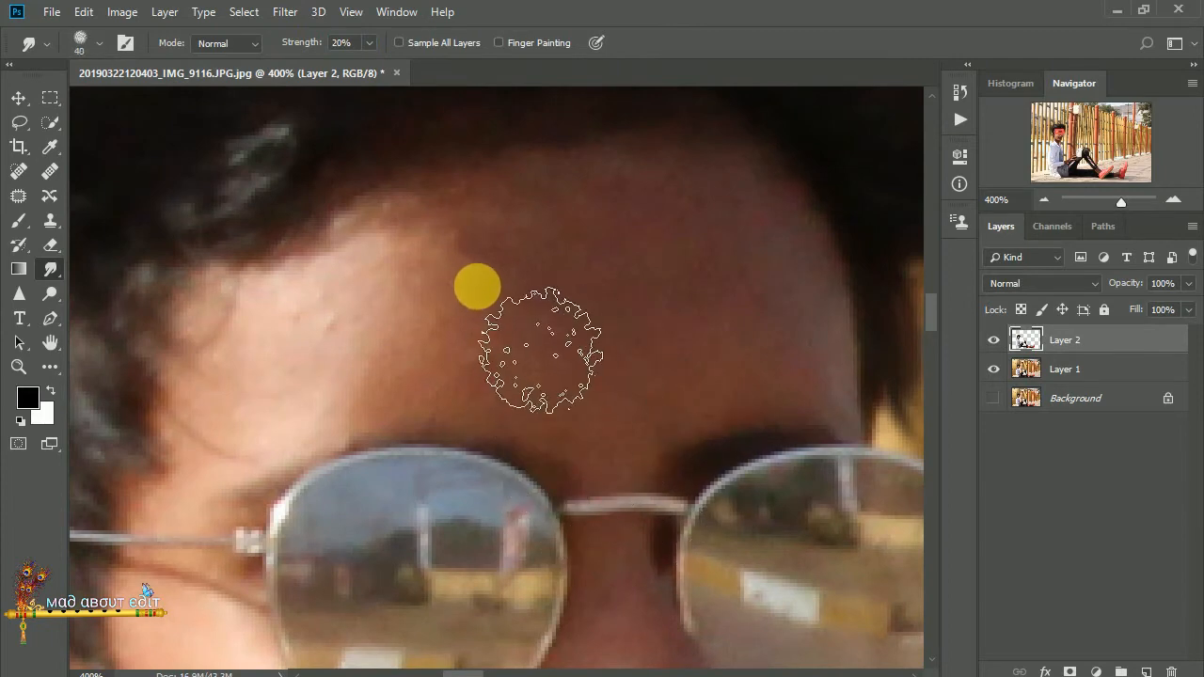
mouse_move(541, 350)
mouse_down()
mouse_move(466, 321)
mouse_move(463, 298)
mouse_move(566, 285)
mouse_move(740, 294)
mouse_move(773, 260)
mouse_move(837, 350)
mouse_move(827, 409)
mouse_move(753, 411)
mouse_move(653, 447)
mouse_move(665, 347)
mouse_move(548, 411)
mouse_move(339, 431)
mouse_move(310, 399)
mouse_move(416, 349)
mouse_up()
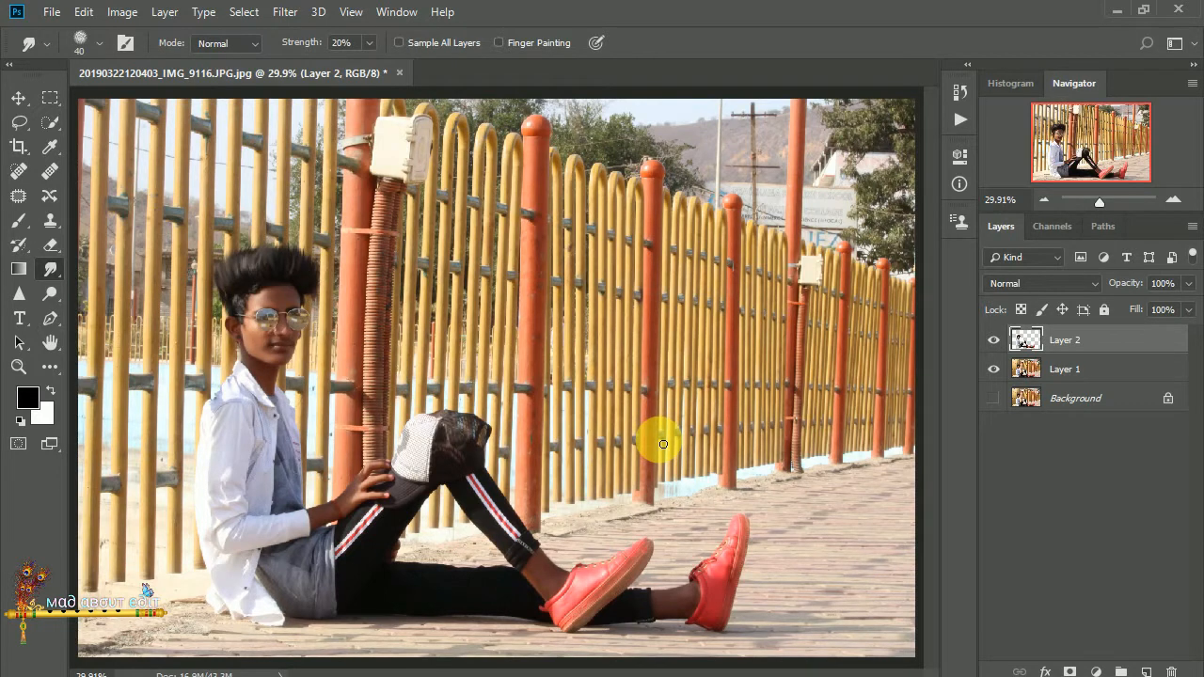
Step: Hide Layer 2 and select Layer 1 for retouching with the Clone Stamp tool
click(999, 346)
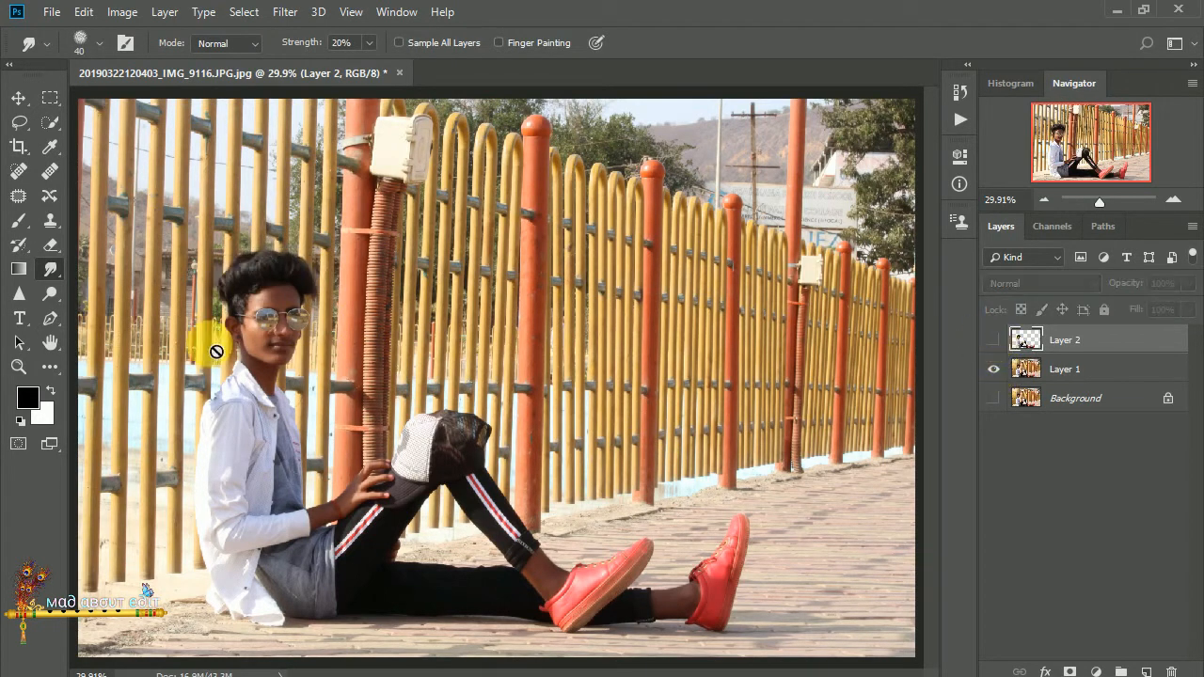
click(51, 220)
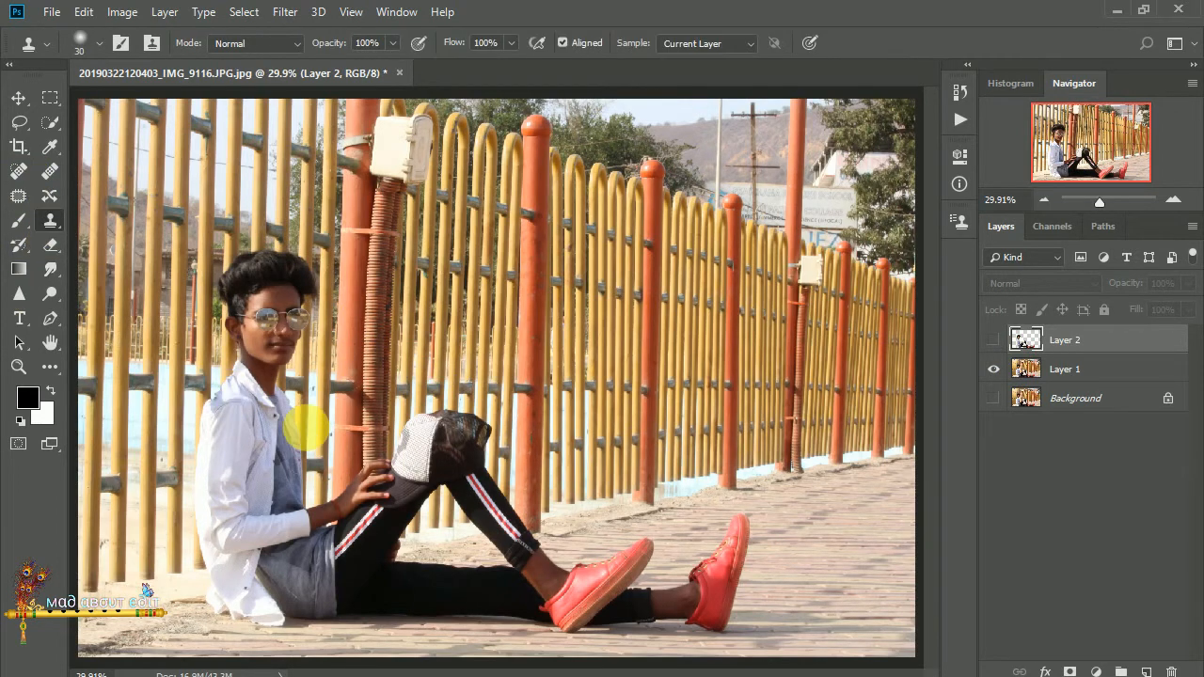
key(ctrl+plus)
key(ctrl+plus)
scroll(346, 433, down, 10)
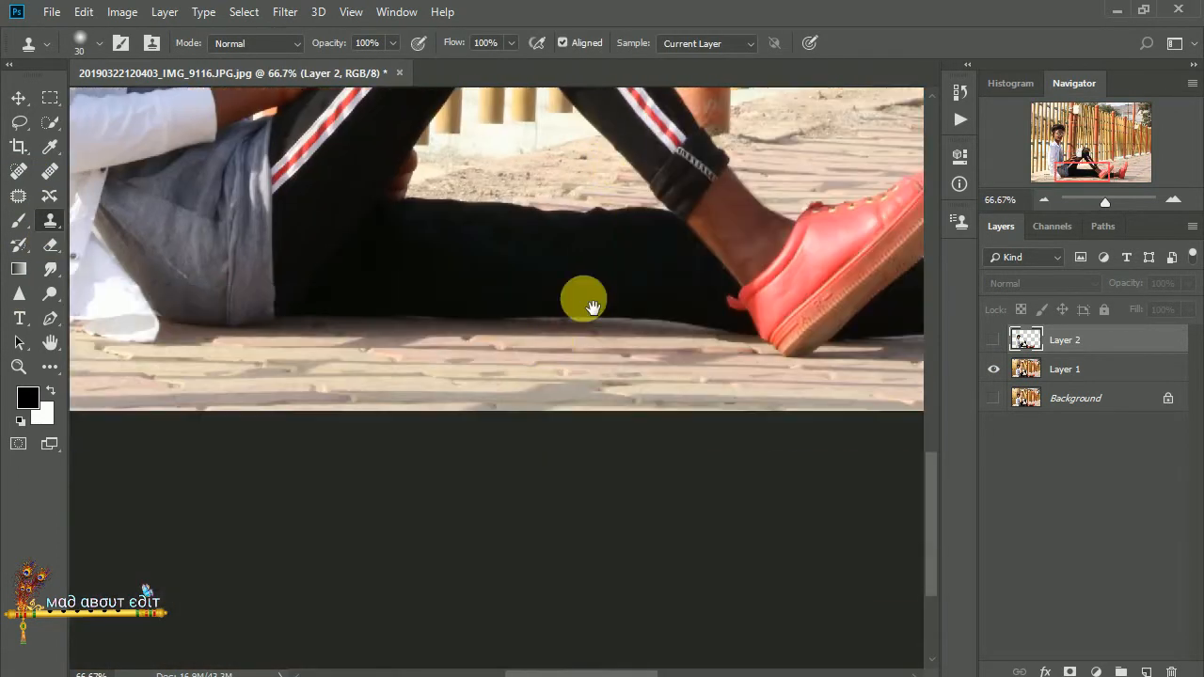
click(1068, 369)
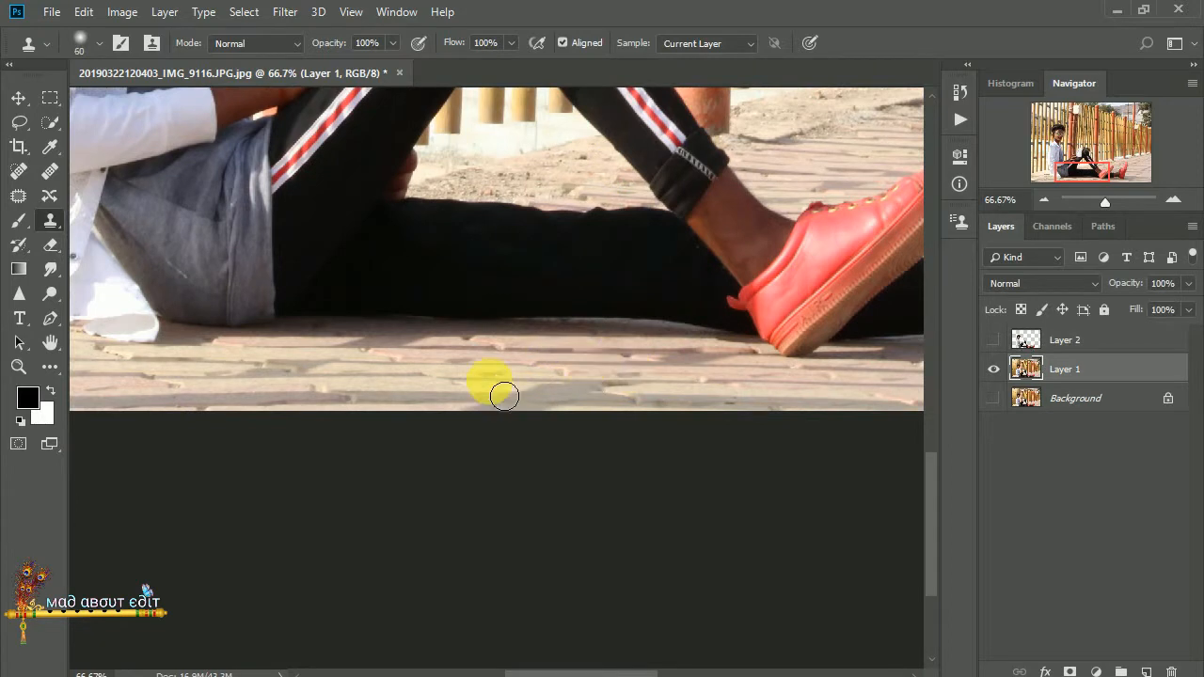
Step: Clone the brick pavement over the lower edge of the outstretched black trouser leg on Layer 1, using a 60 px brush
mouse_move(408, 339)
mouse_down()
mouse_move(587, 326)
mouse_move(474, 335)
mouse_up()
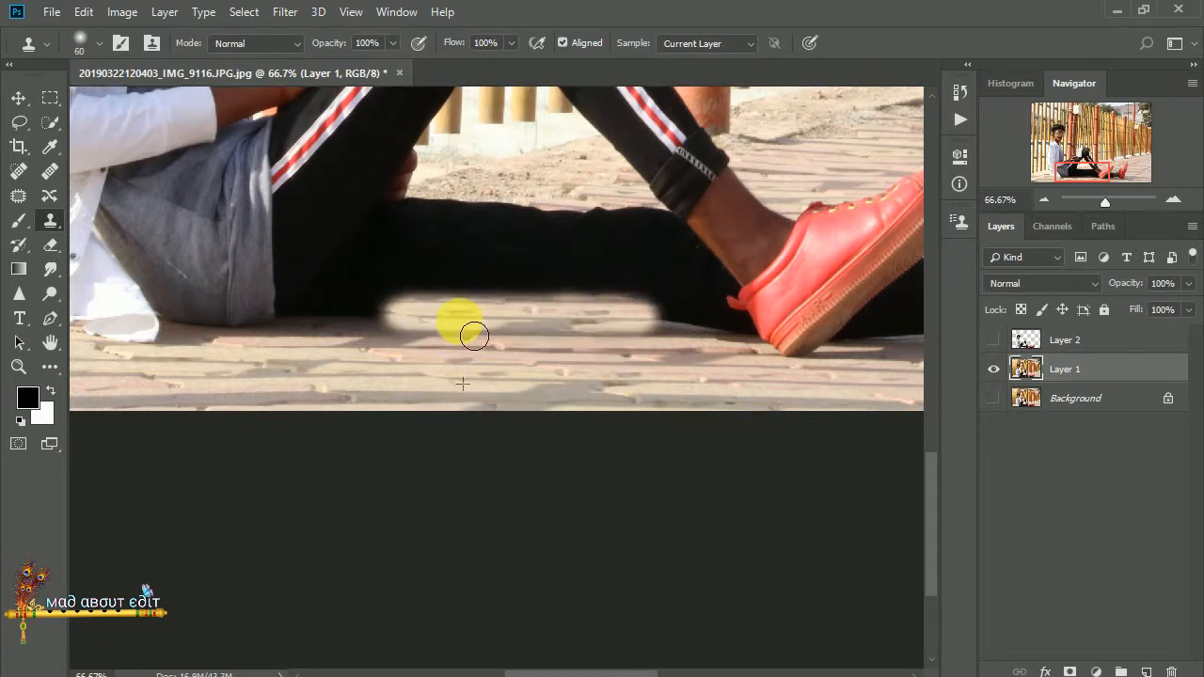
mouse_move(620, 340)
mouse_down()
mouse_move(683, 325)
mouse_move(720, 340)
mouse_up()
drag(724, 349, 441, 309)
alt+click(665, 351)
drag(589, 316, 475, 298)
alt+click(722, 333)
mouse_move(570, 301)
mouse_down()
mouse_move(535, 312)
mouse_move(759, 301)
mouse_move(475, 312)
mouse_move(586, 314)
mouse_move(489, 315)
mouse_up()
alt+click(621, 246)
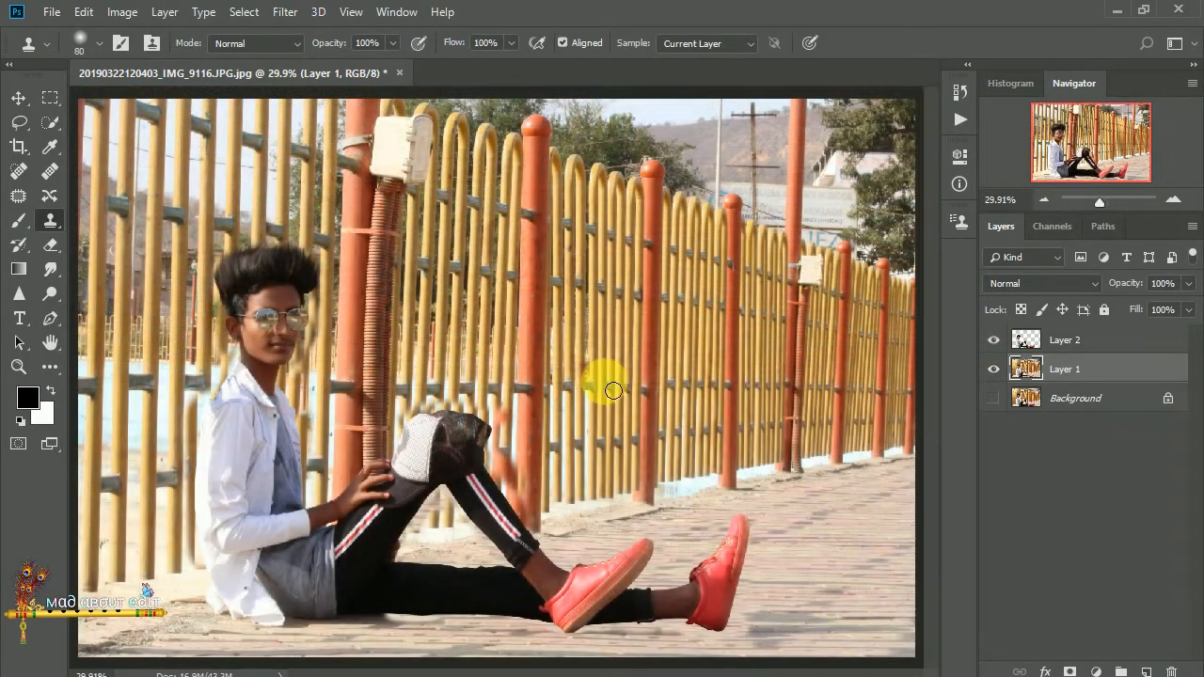
Step: Apply a Gaussian Blur to Layer 1, raising the radius above the default
click(287, 12)
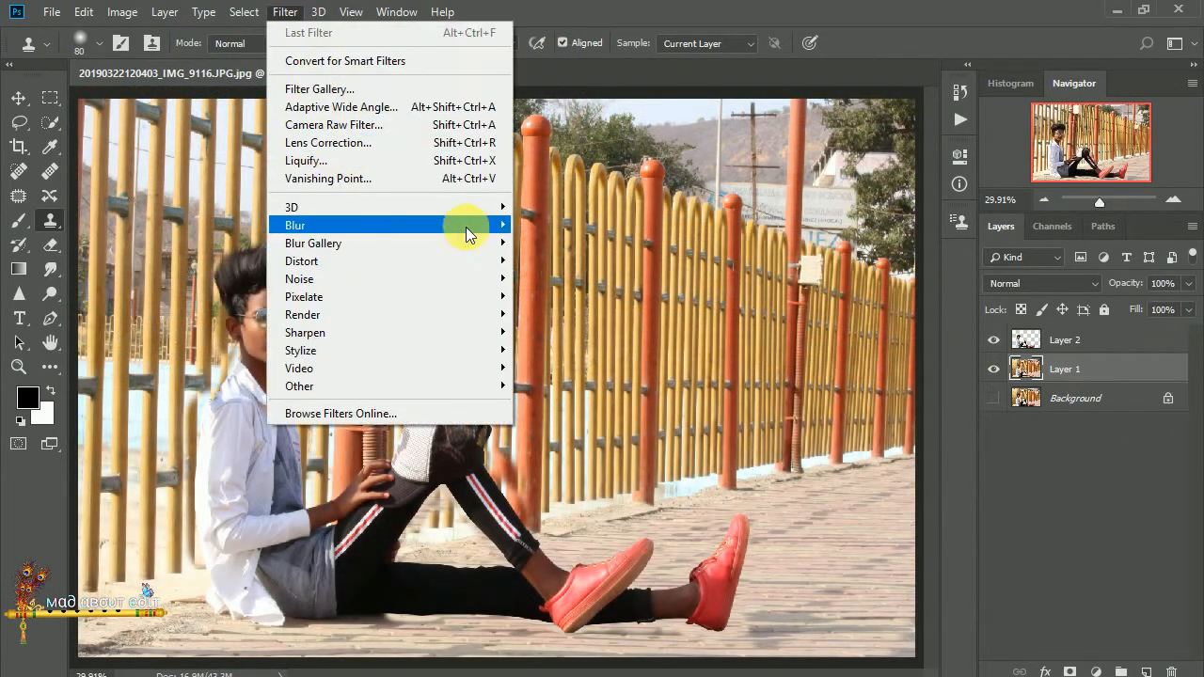
mouse_move(465, 227)
click(551, 295)
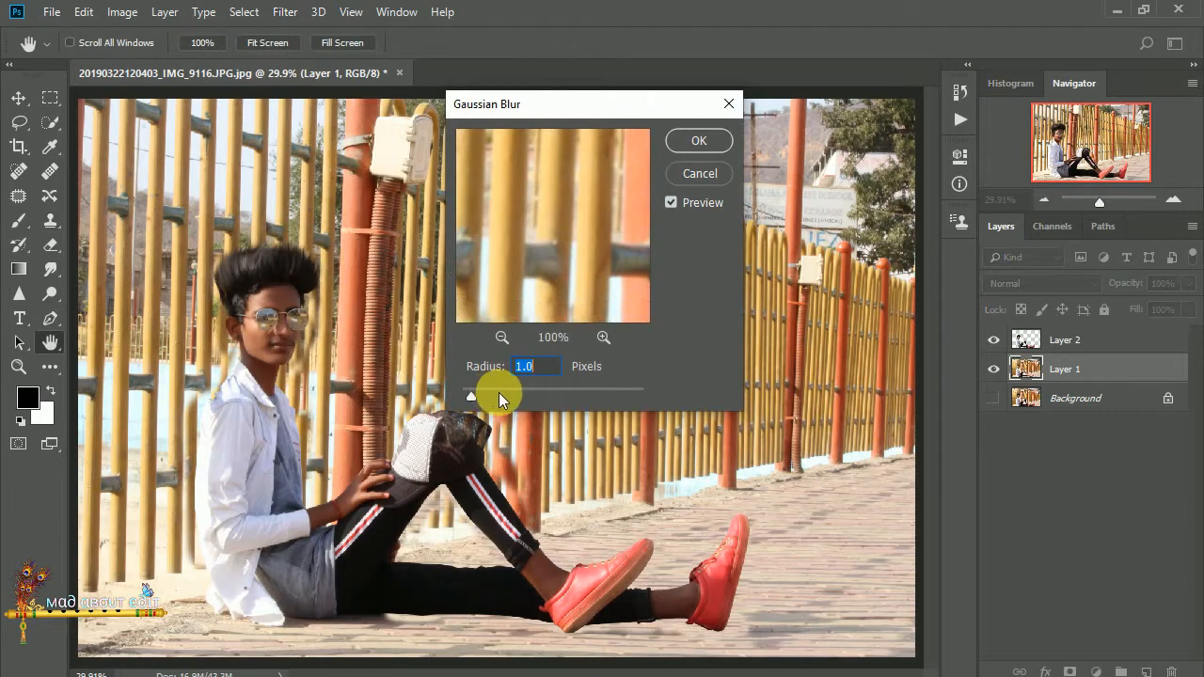
drag(499, 389, 516, 388)
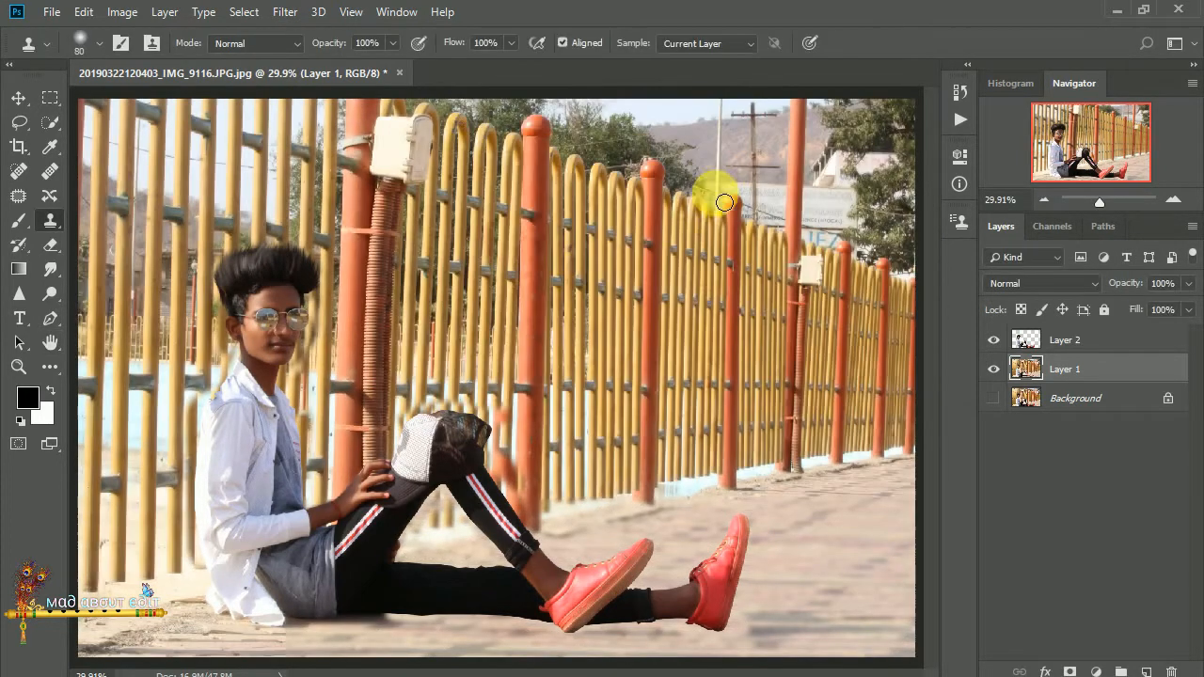
Step: Apply a Tilt-Shift blur to Layer 1, centring the sharp zone on the picture's lower edge and raising the blur slightly above 15 px
click(285, 12)
mouse_move(478, 243)
click(541, 277)
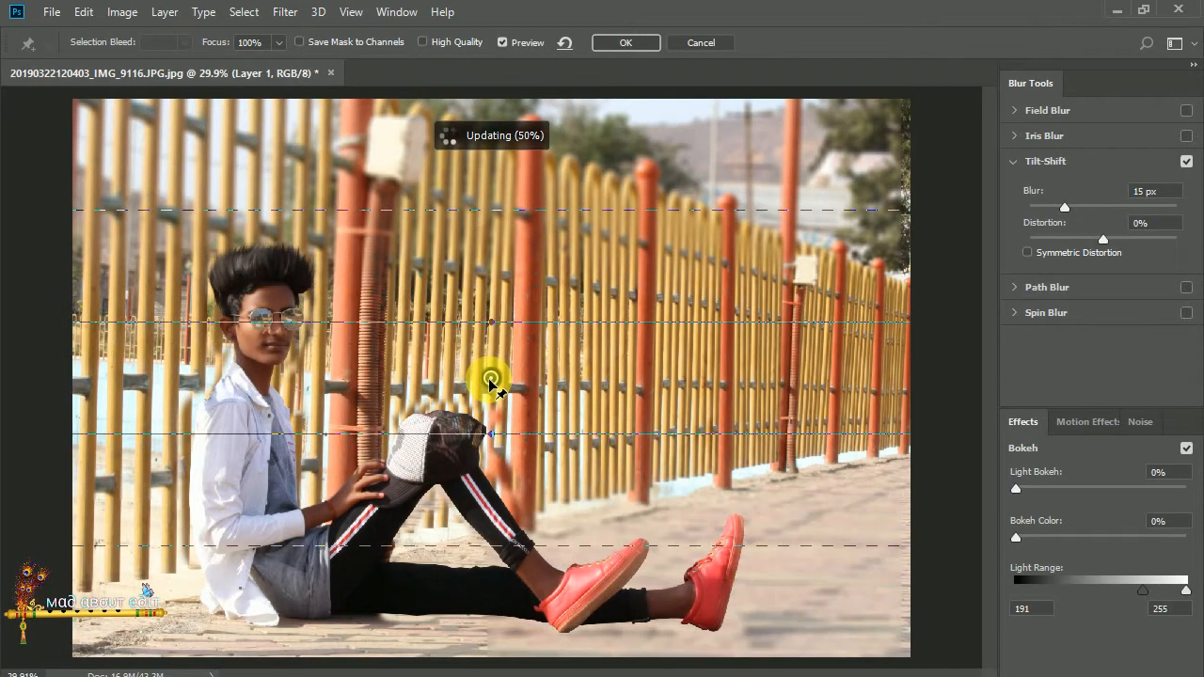
drag(484, 494, 467, 662)
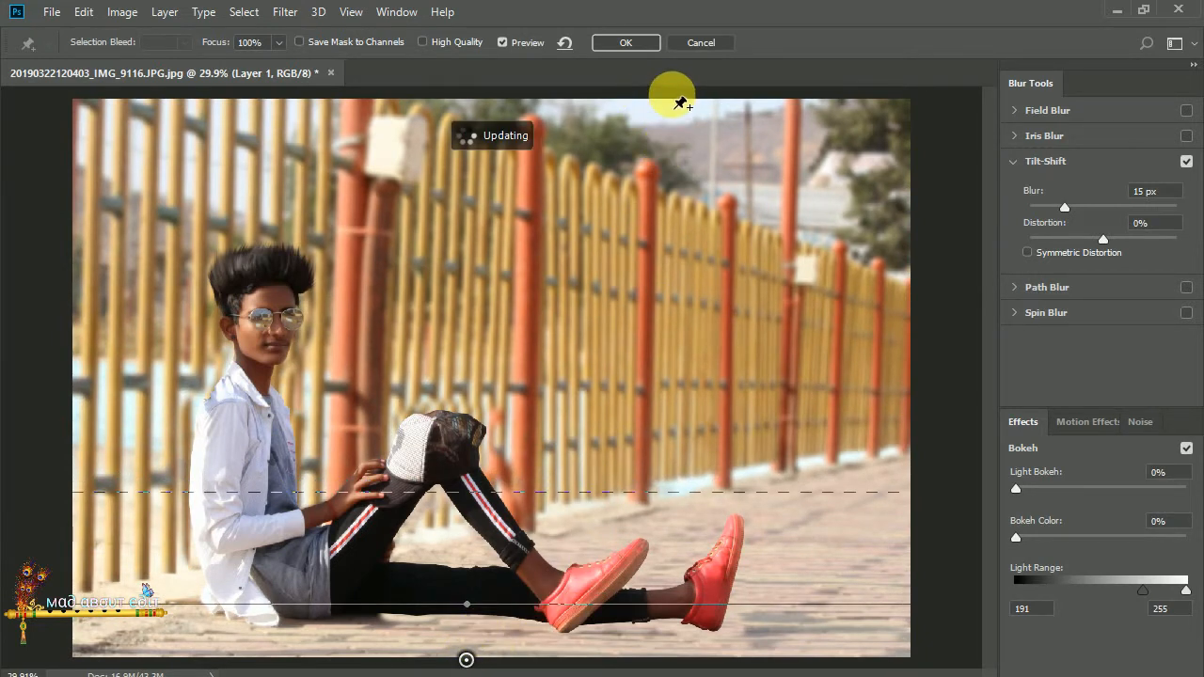
drag(1064, 205, 1076, 207)
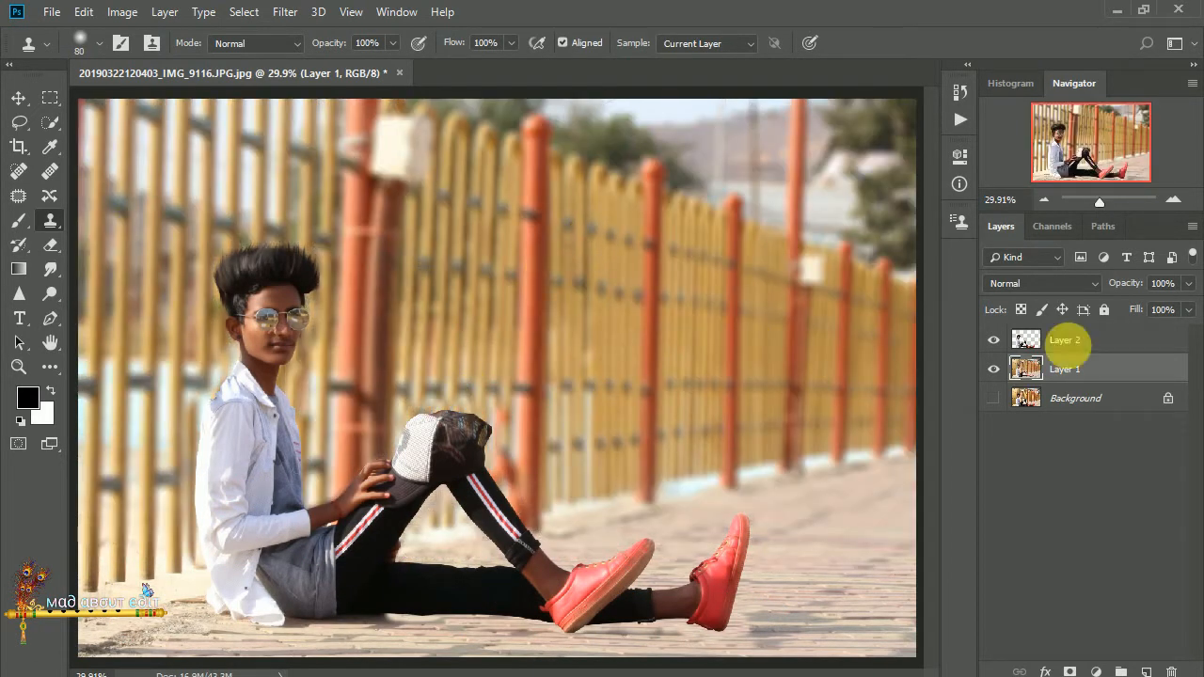
Step: Open the Camera Raw Filter on Layer 1 and set Exposure to -0.20, Highlights to -34 and Contrast to +100
click(285, 11)
click(300, 119)
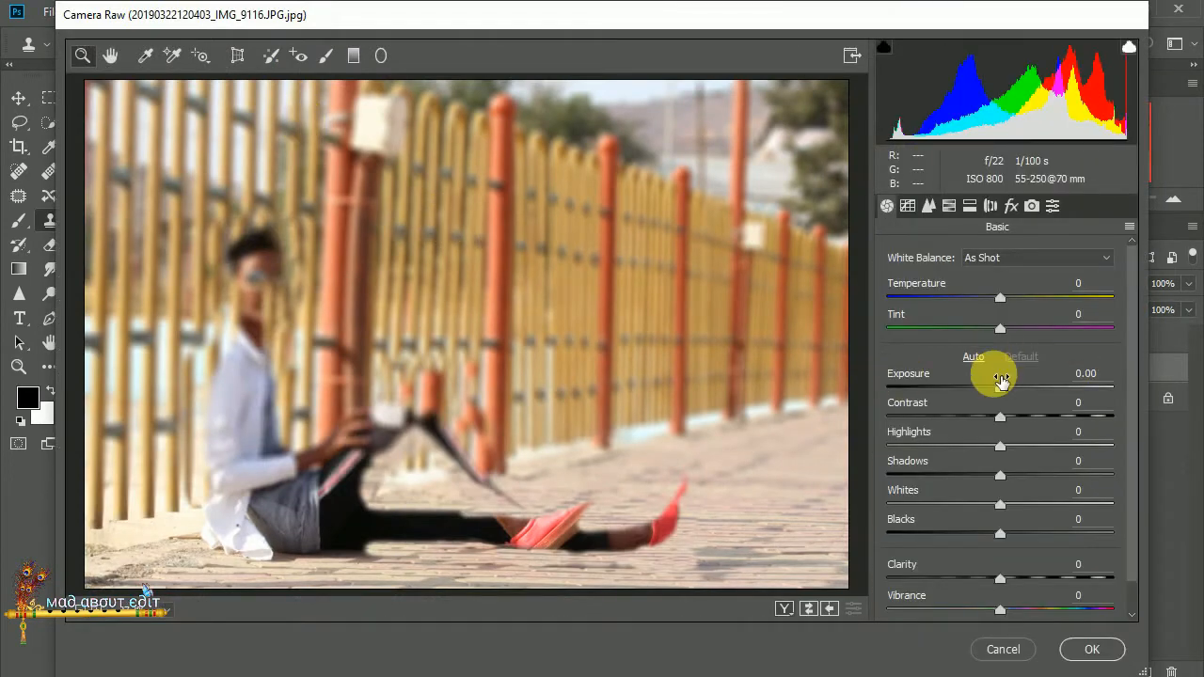
drag(1000, 389, 995, 389)
drag(999, 445, 961, 446)
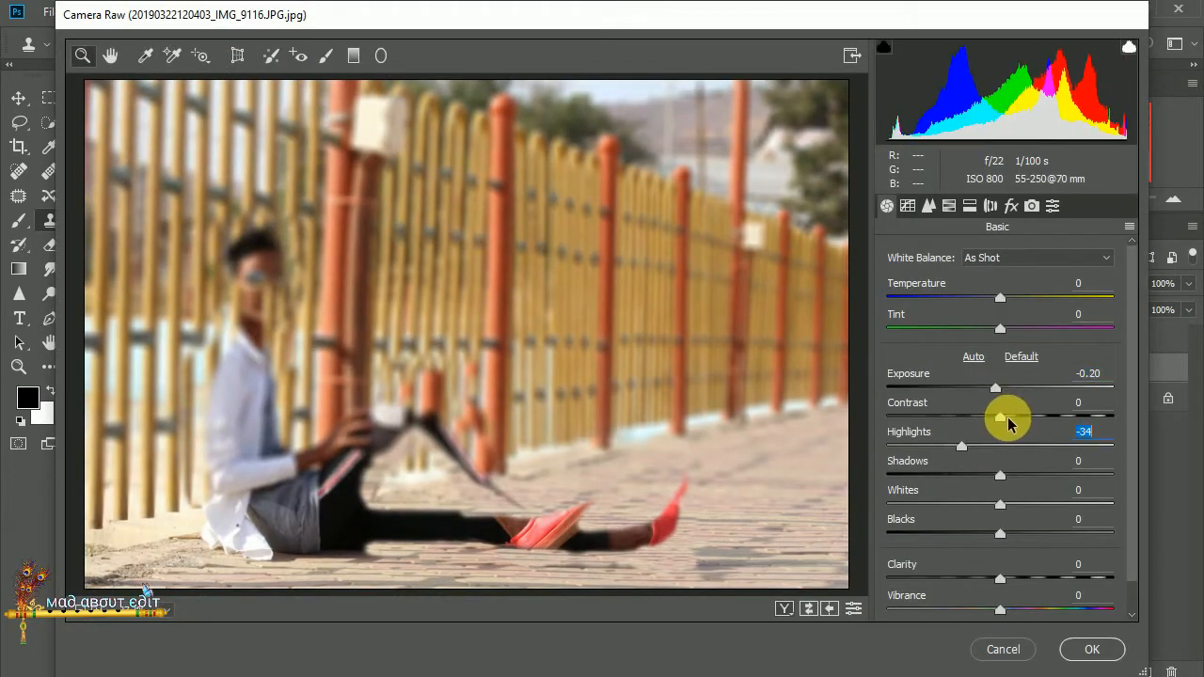
drag(1072, 417, 1134, 417)
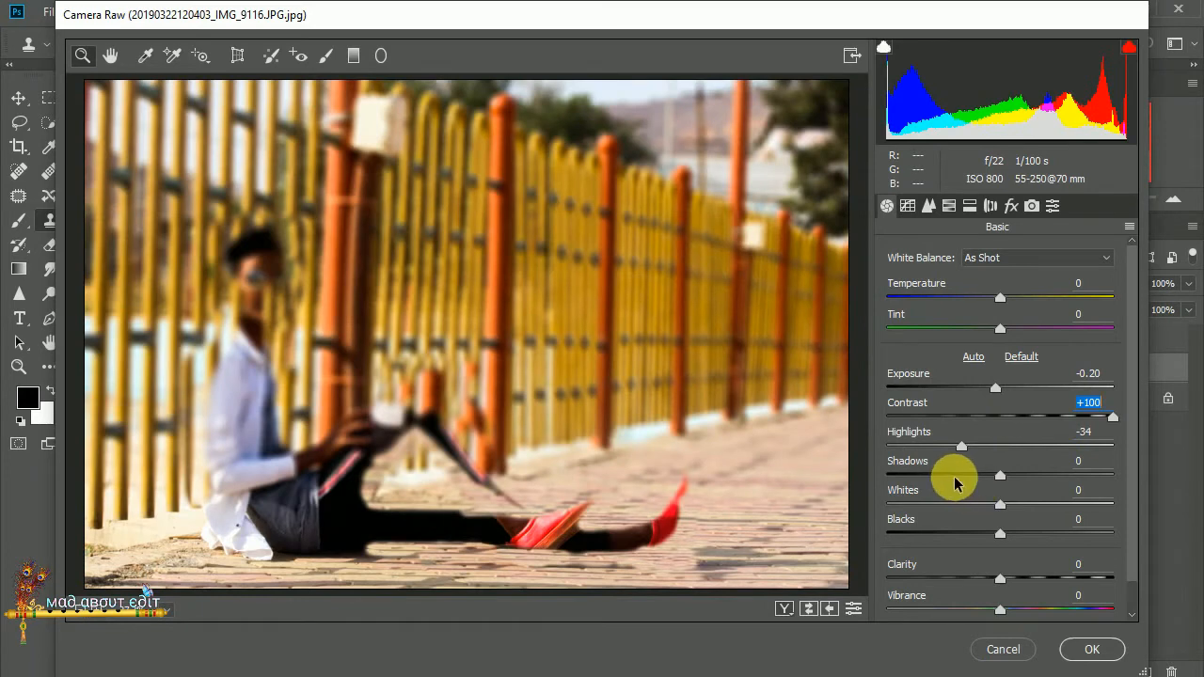
Step: Set Layer 1's Blacks to -100, Shadows to -3 and Clarity to +8 in the Camera Raw basic adjustments
drag(948, 534, 874, 534)
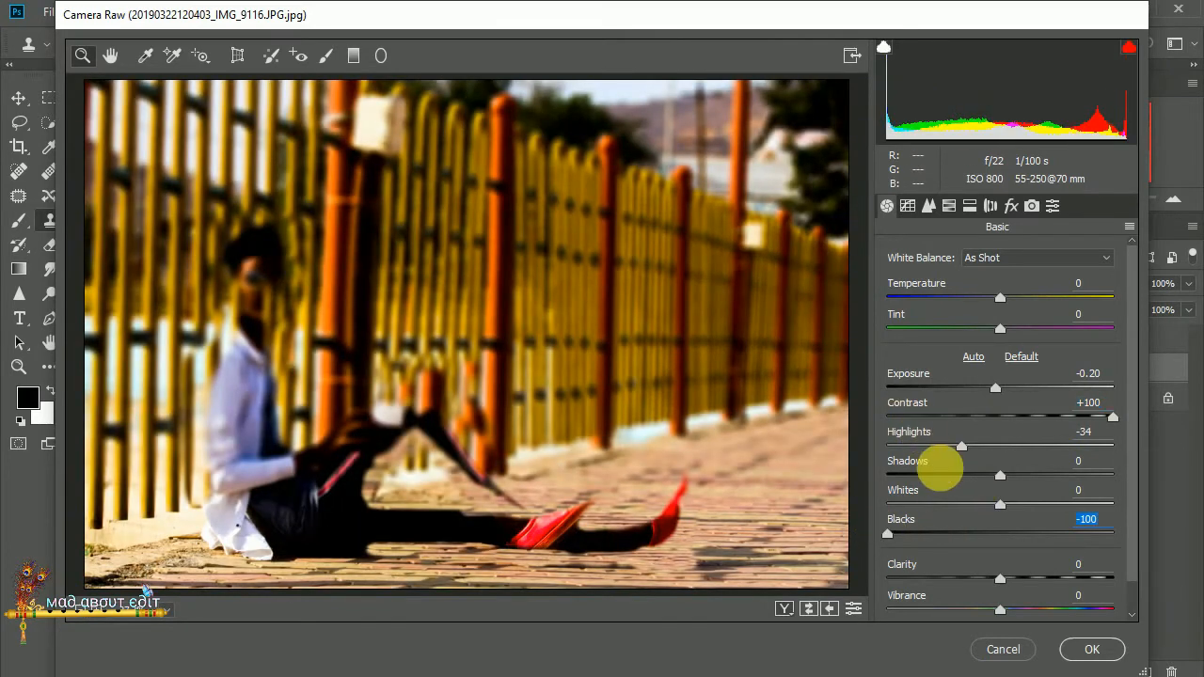
drag(941, 474, 995, 494)
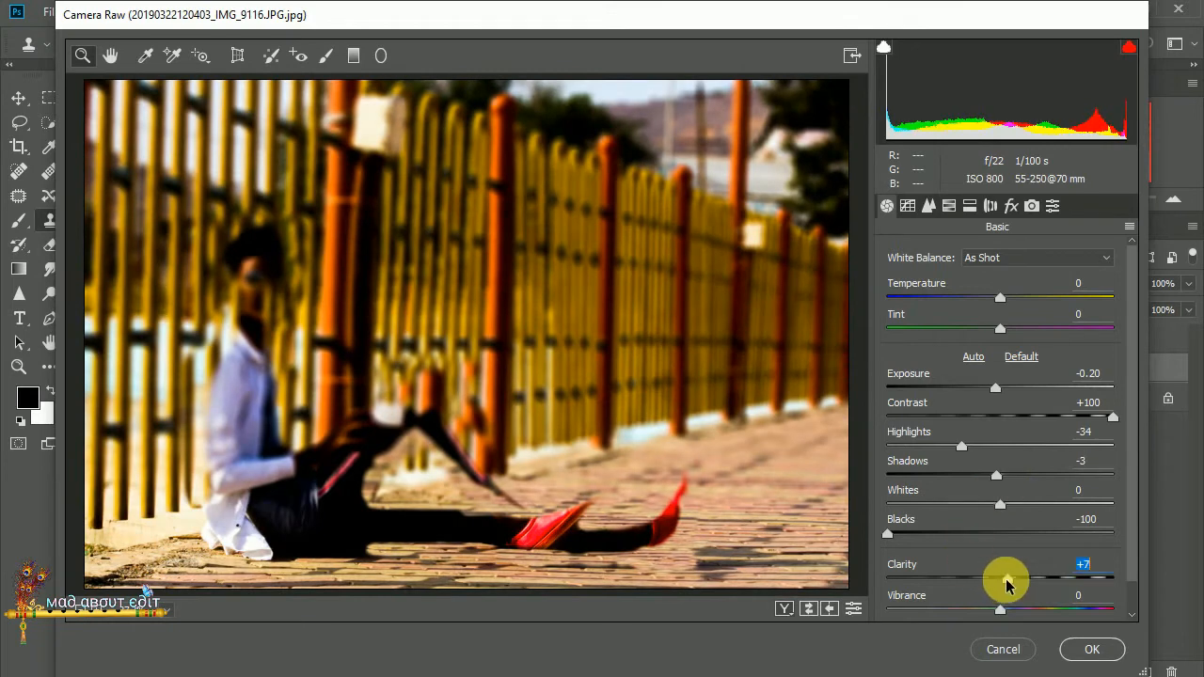
drag(1006, 580, 1009, 576)
drag(924, 389, 991, 397)
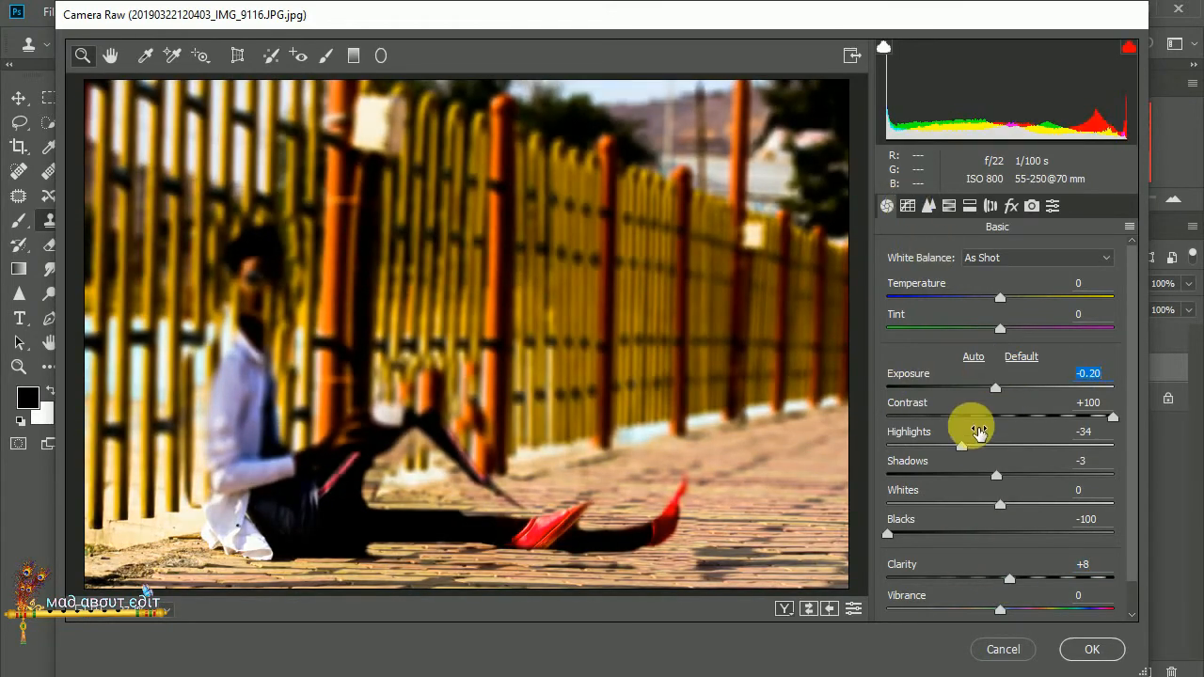
scroll(978, 431, down, 1)
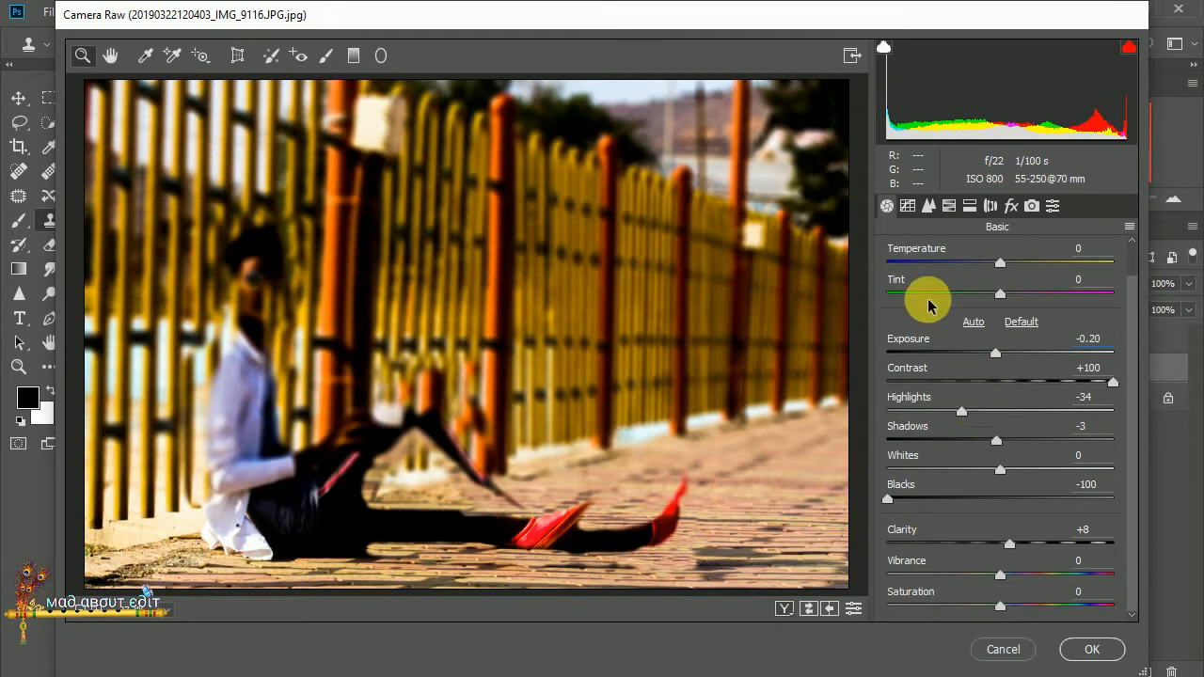
Step: Reduce the HSL saturation of Oranges, Reds and Yellows to -100 each and apply the Camera Raw adjustments to Layer 1
click(949, 206)
click(956, 285)
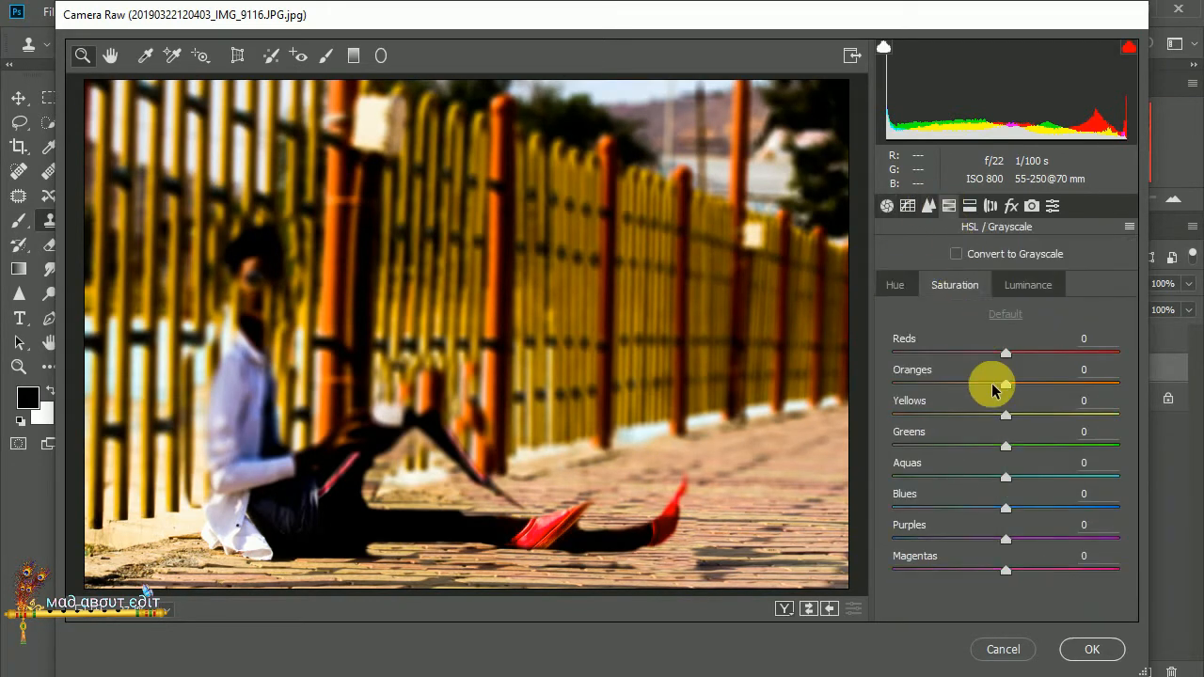
drag(994, 384, 894, 383)
drag(953, 353, 854, 358)
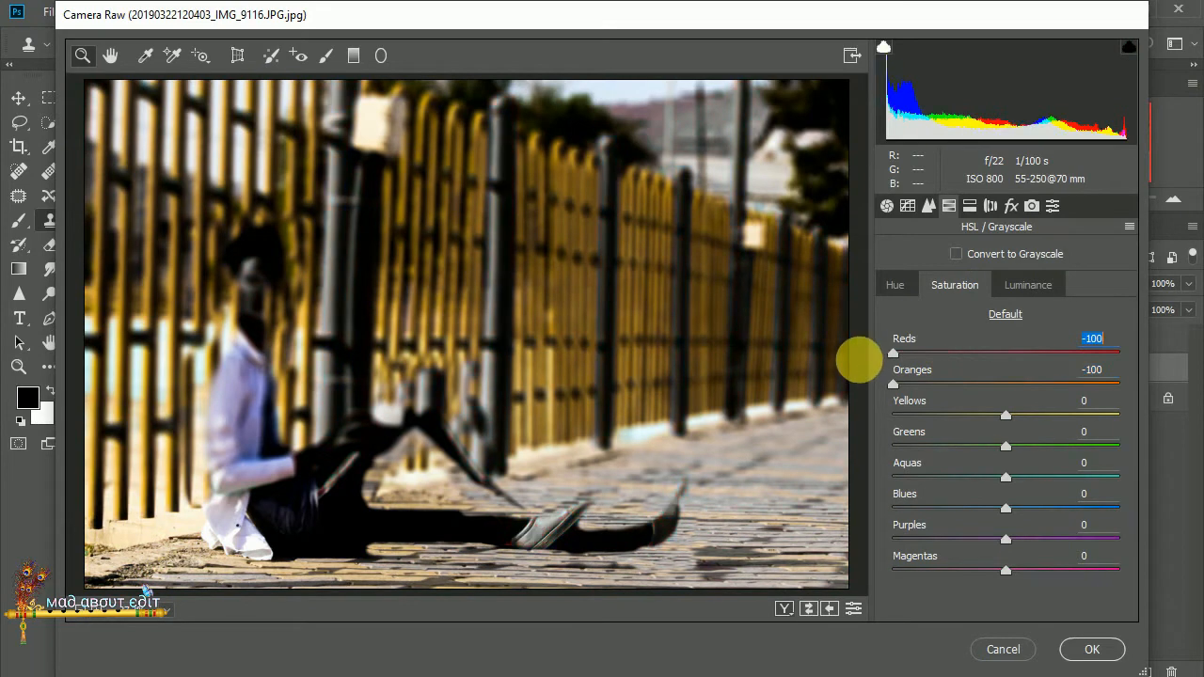
drag(984, 428, 894, 417)
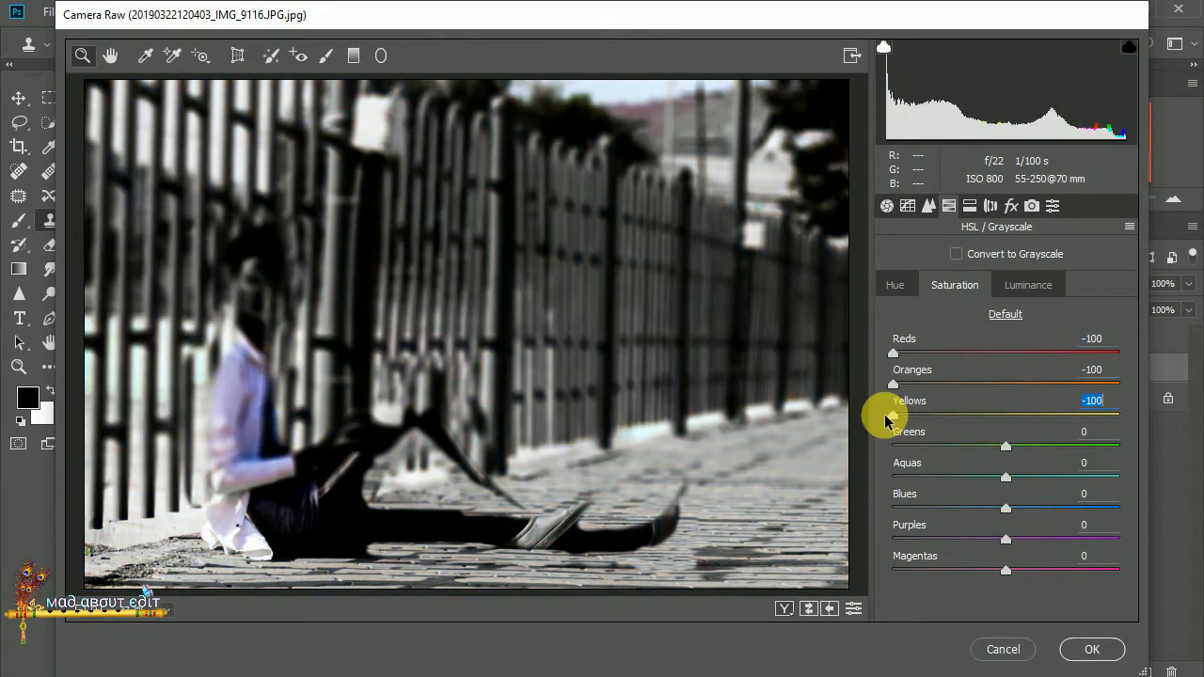
click(1091, 649)
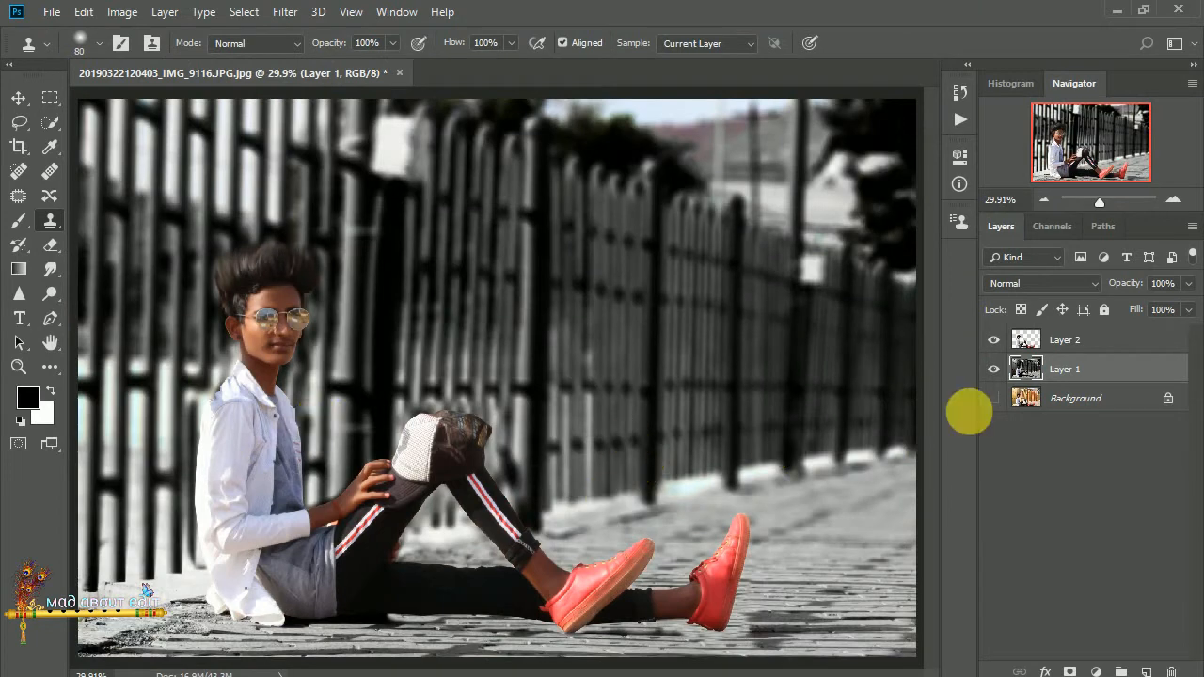
Step: Open the Camera Raw Filter on Layer 2 and set Highlights to -24, Shadows to +44, Whites to +19 and Blacks to +12
click(1034, 340)
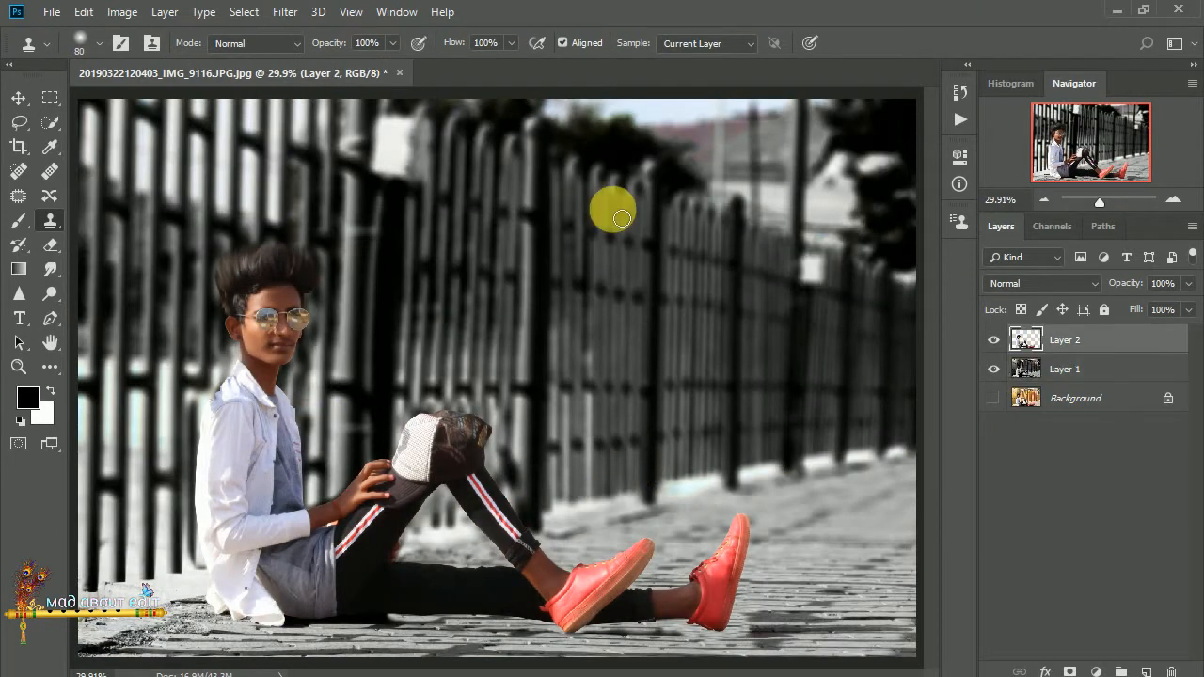
click(285, 17)
click(300, 126)
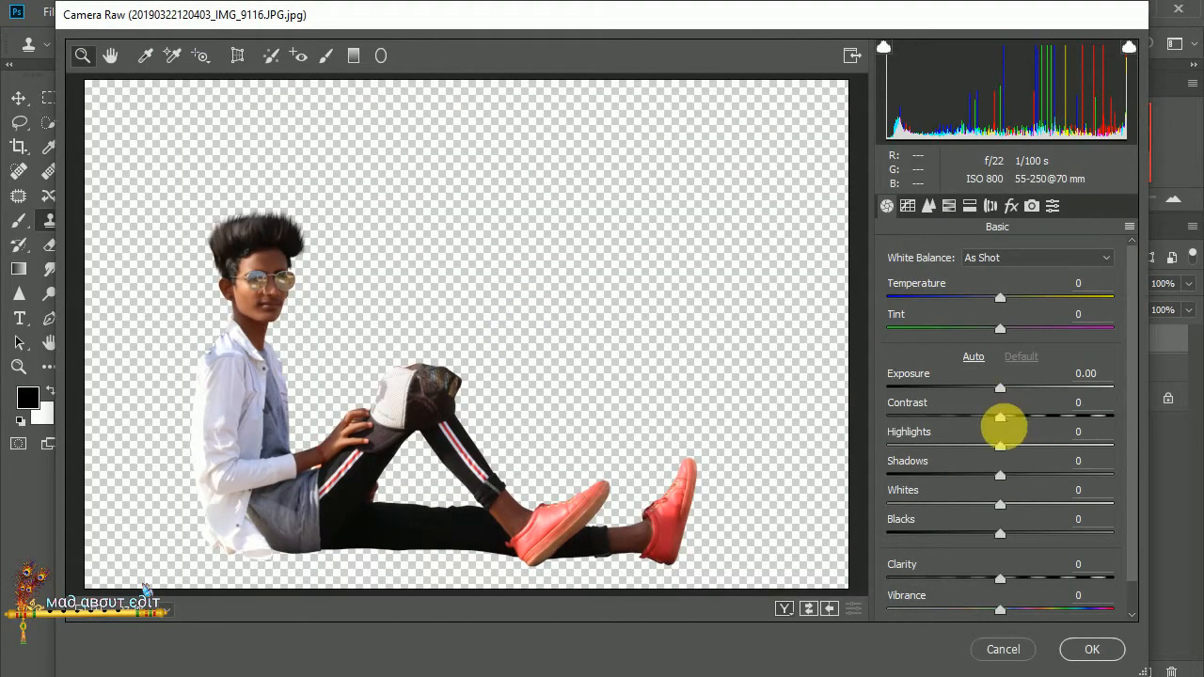
drag(978, 451, 1050, 474)
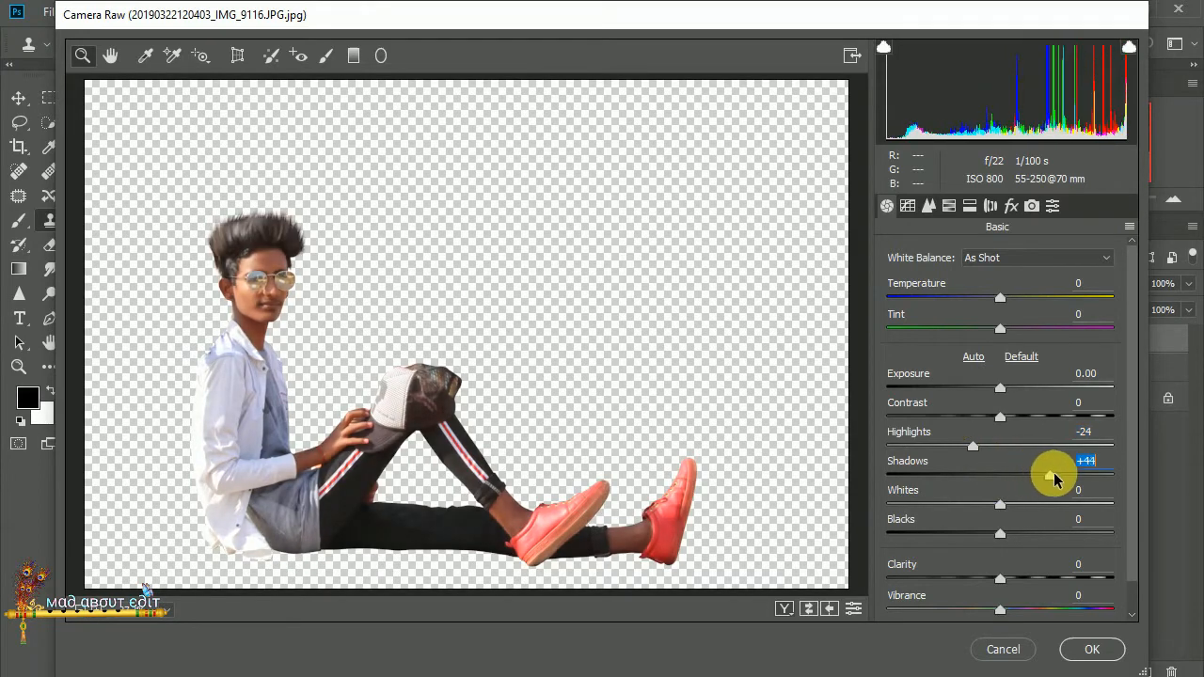
drag(999, 506, 1013, 534)
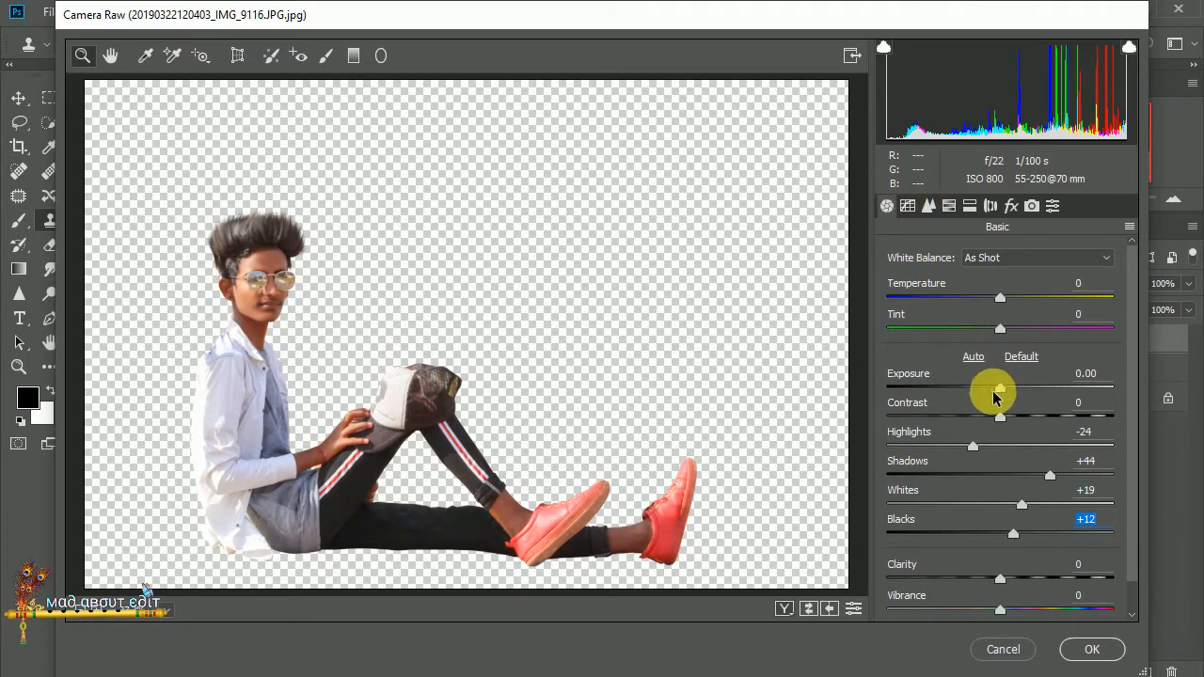
Step: Set Layer 2's Exposure to -0.25, Vibrance to +3 and Clarity to +11 in the Camera Raw basic adjustments
drag(1000, 393, 996, 393)
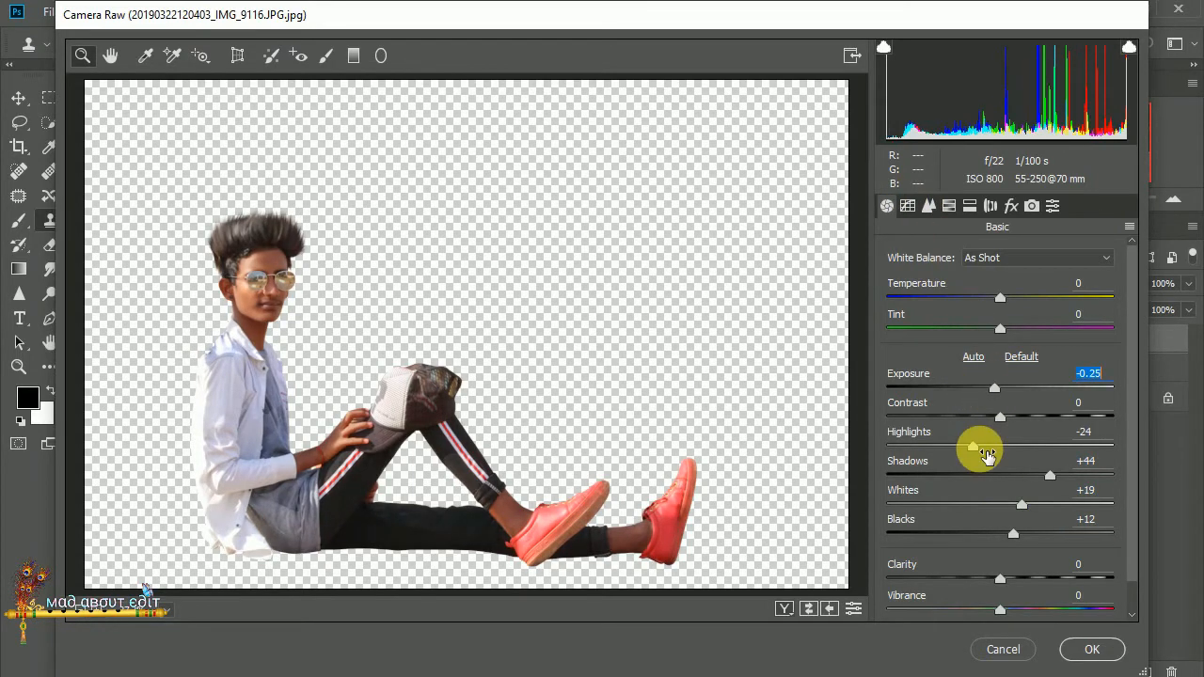
scroll(997, 508, down, 1)
click(1002, 574)
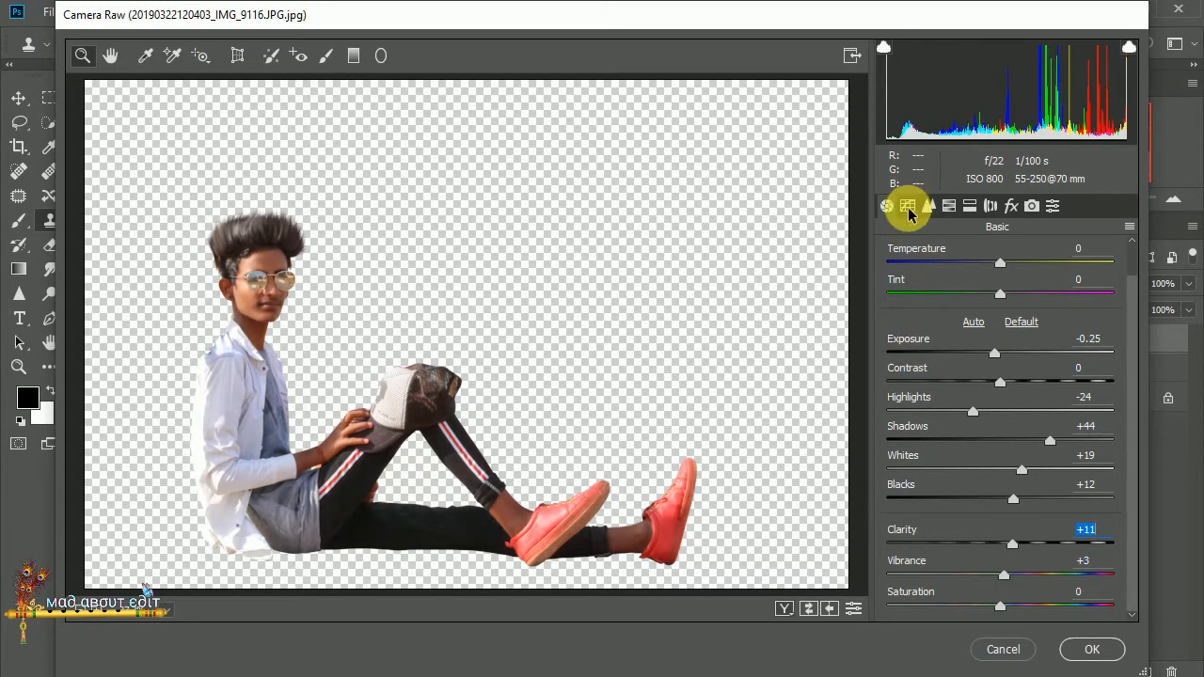
Step: Set Layer 2's HSL saturation to +74 for Reds and -22 for Oranges
click(928, 205)
click(949, 205)
click(954, 285)
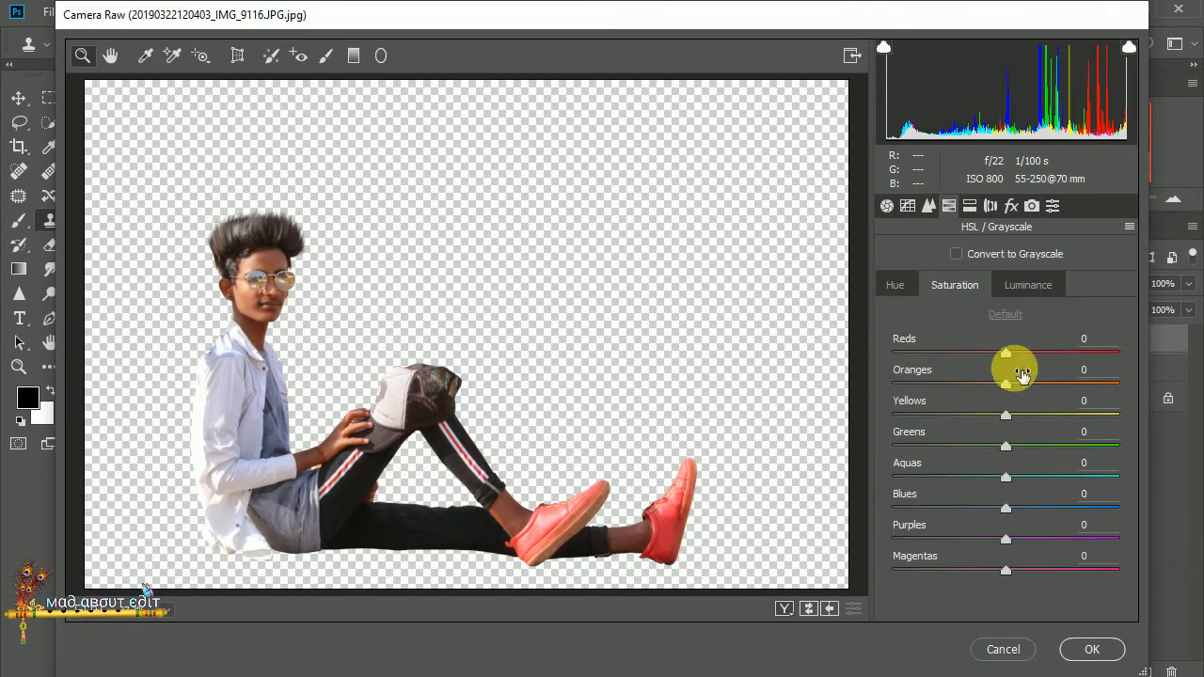
drag(1051, 357, 1083, 358)
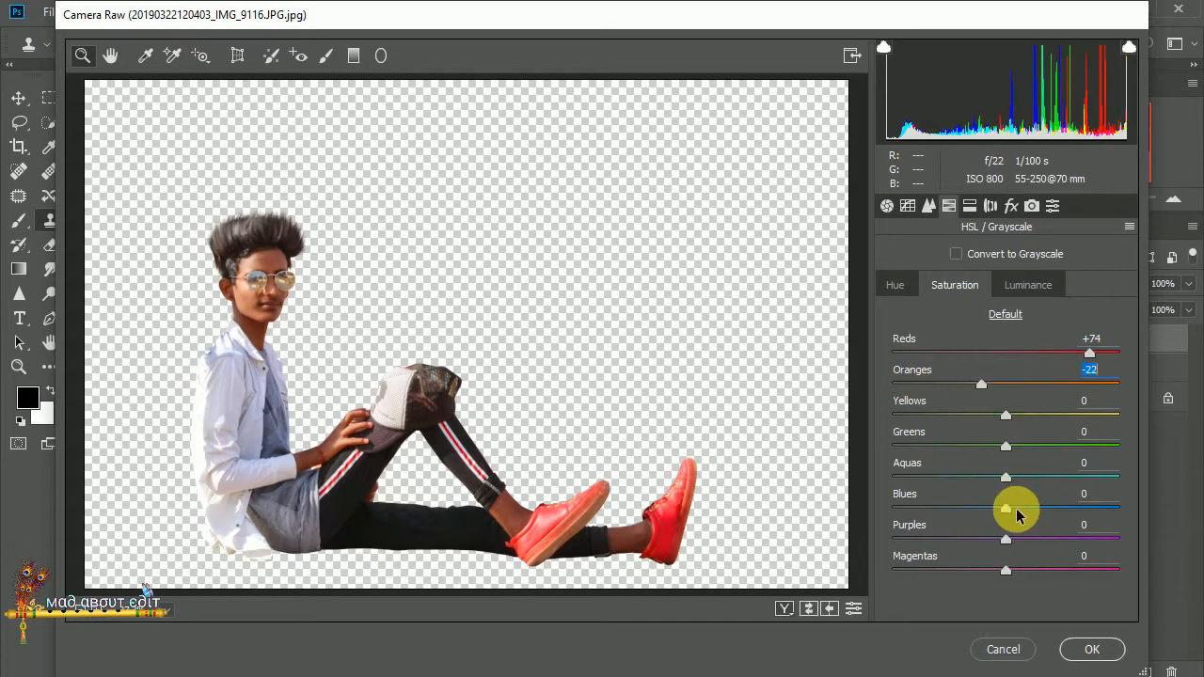
Step: Set the HSL luminance to +22 for Oranges and -19 for Reds, and apply the Camera Raw adjustments to Layer 2
click(1028, 284)
click(1030, 383)
click(983, 353)
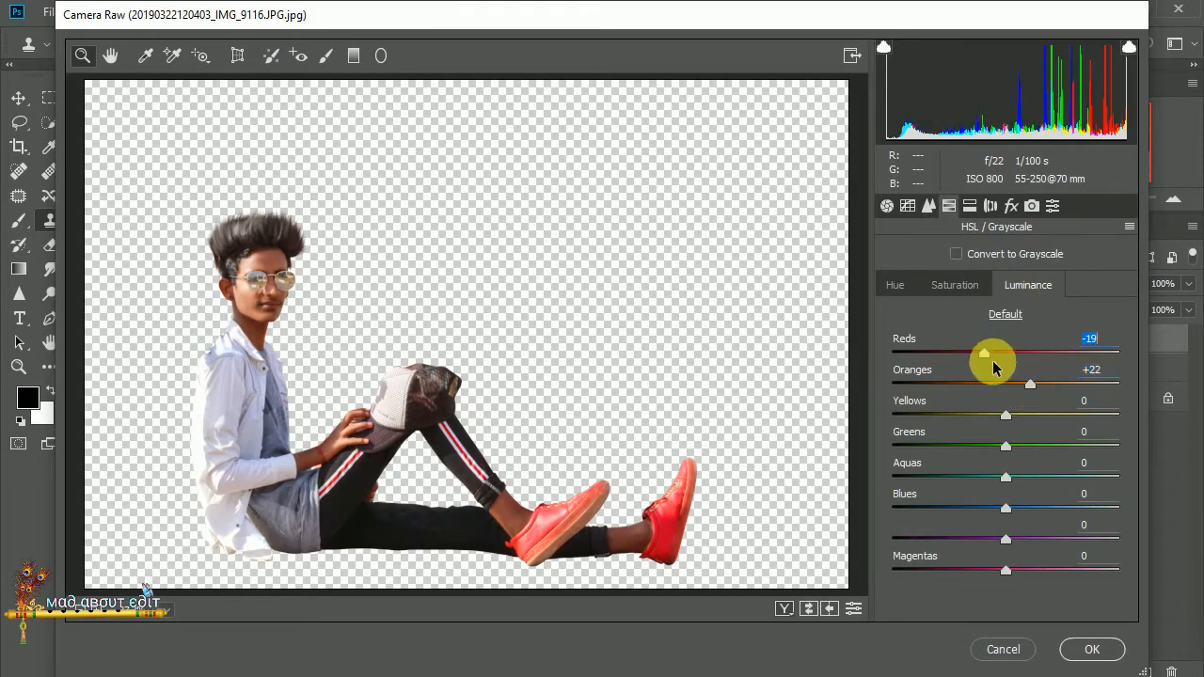
click(1091, 651)
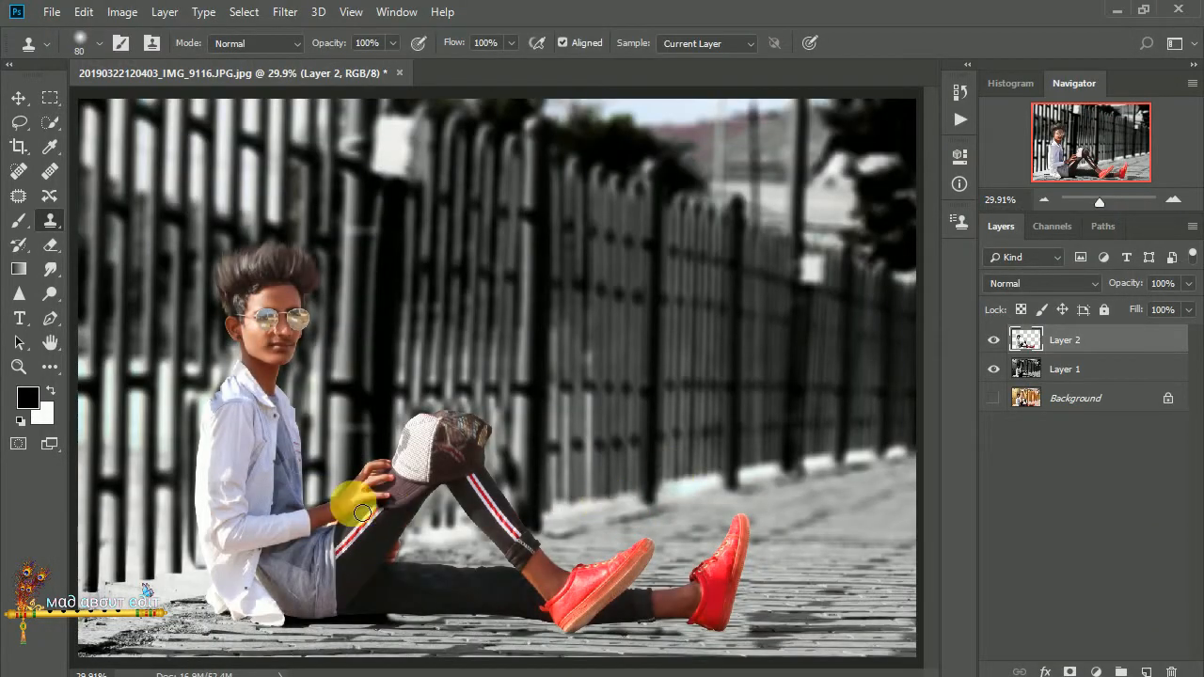
Step: Crop the image narrower by trimming strips of the fence background from both its left and right sides
click(19, 98)
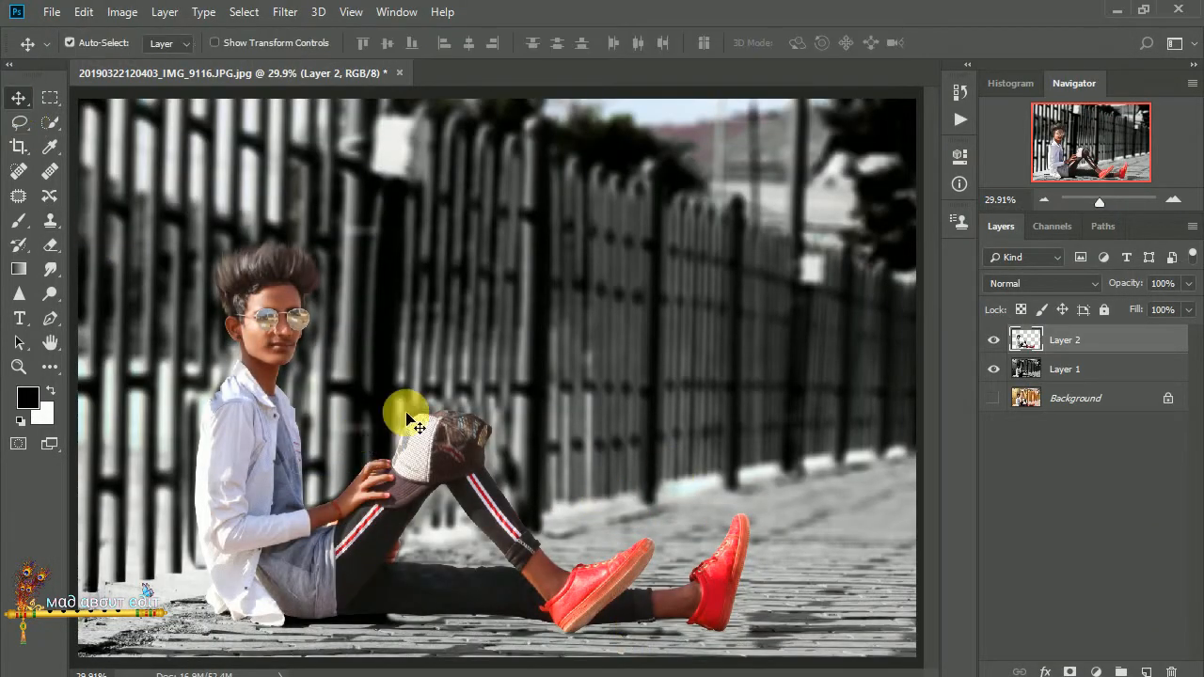
click(19, 151)
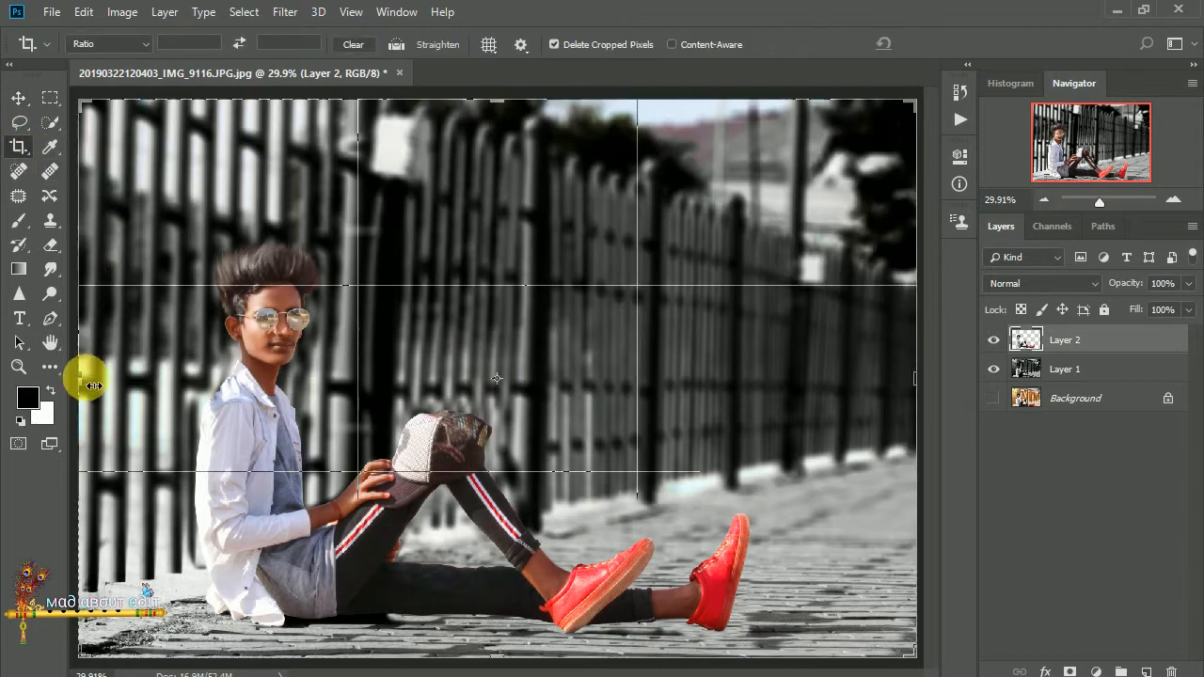
drag(87, 374, 135, 385)
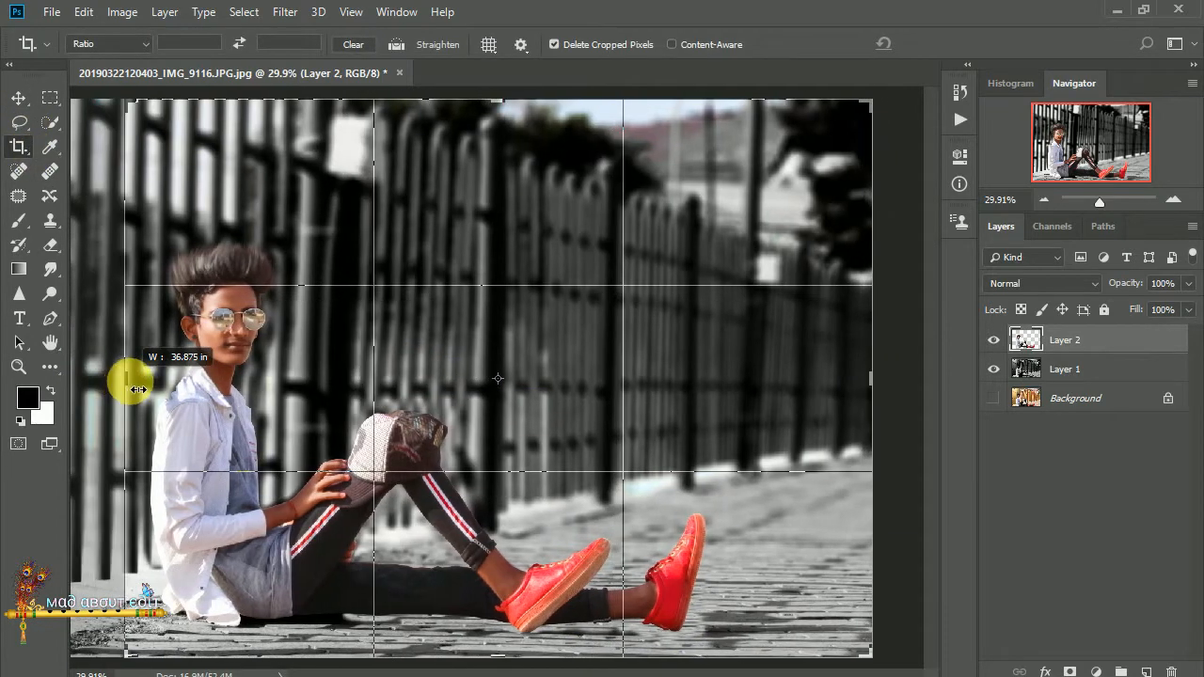
drag(877, 385, 844, 384)
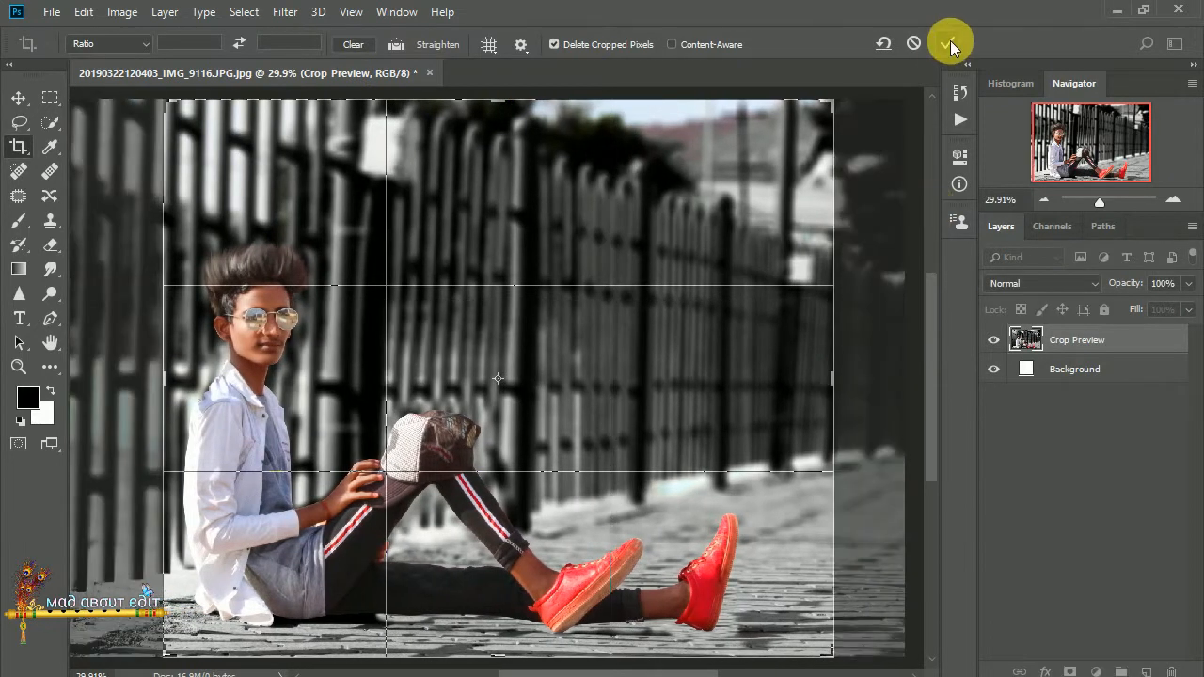
click(947, 44)
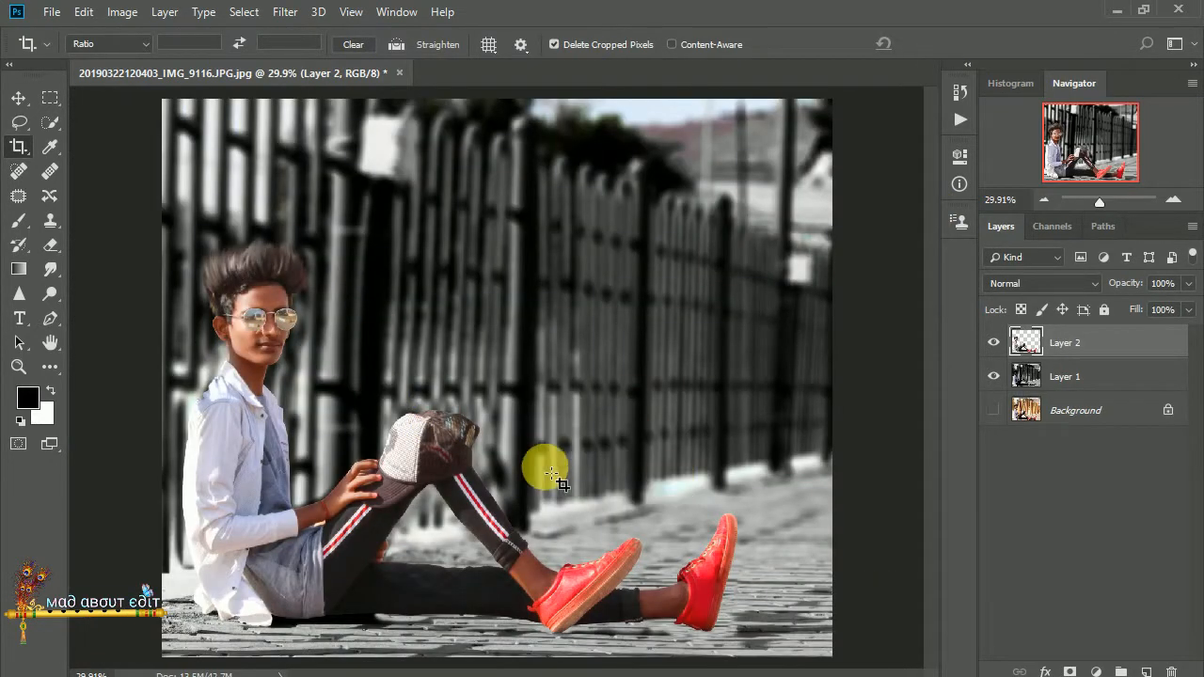
Step: Add a Brightness/Contrast adjustment layer above Layer 2, fine-tune its settings and clip it to Layer 2
click(1096, 671)
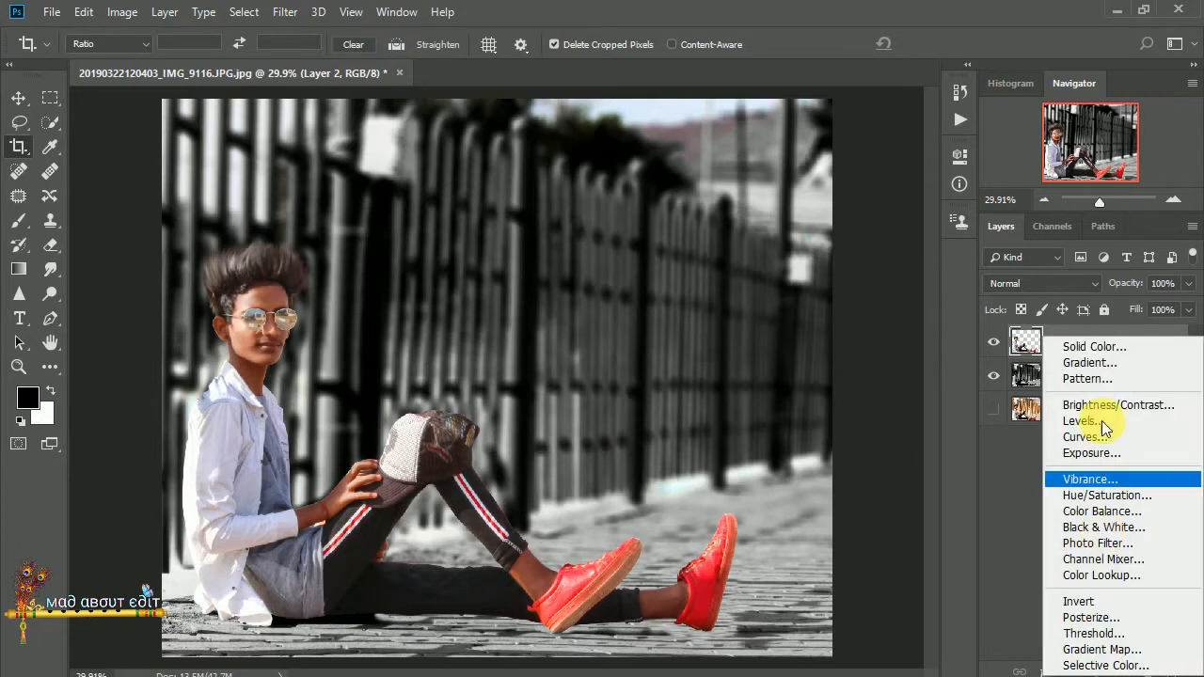
click(1106, 407)
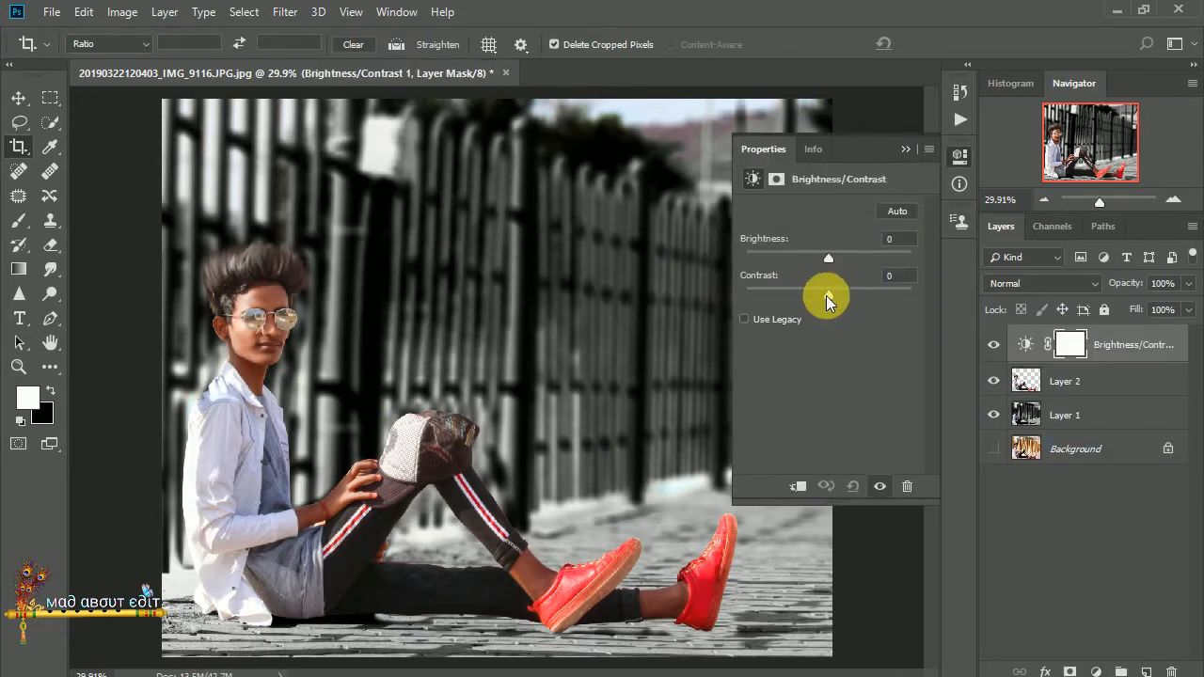
drag(826, 295, 820, 258)
click(797, 485)
click(904, 149)
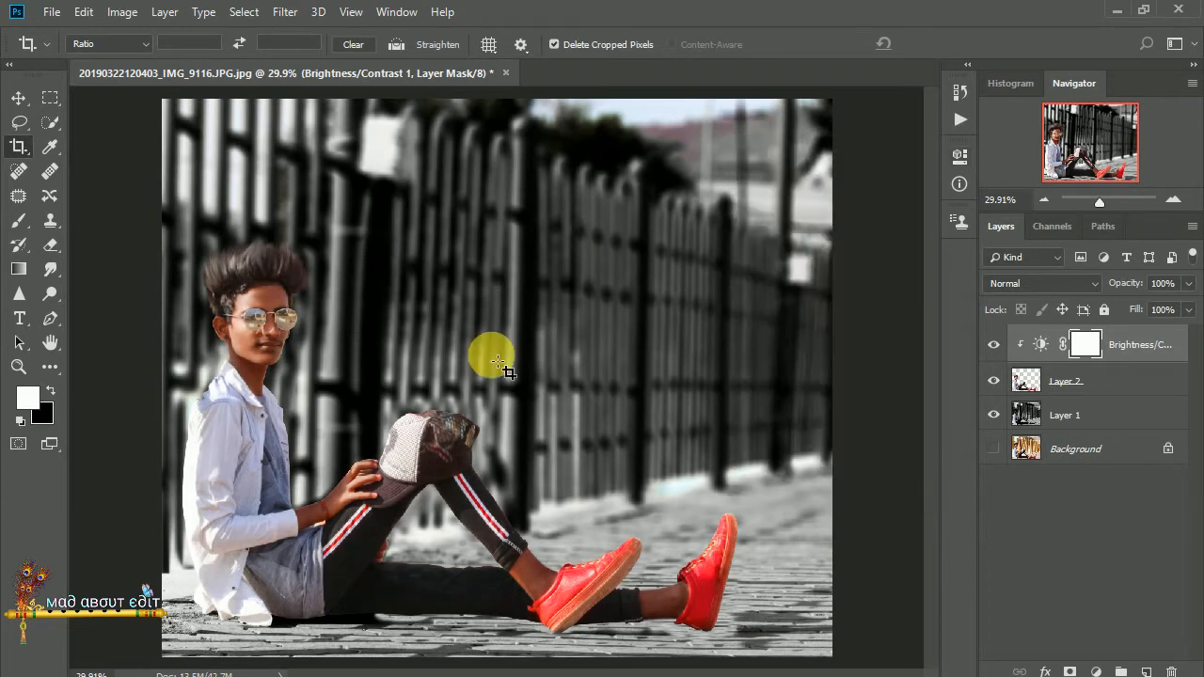
Step: Add a Brightness/Contrast adjustment layer directly above Layer 1 and set its contrast to 100
click(1087, 414)
click(1094, 672)
click(1097, 395)
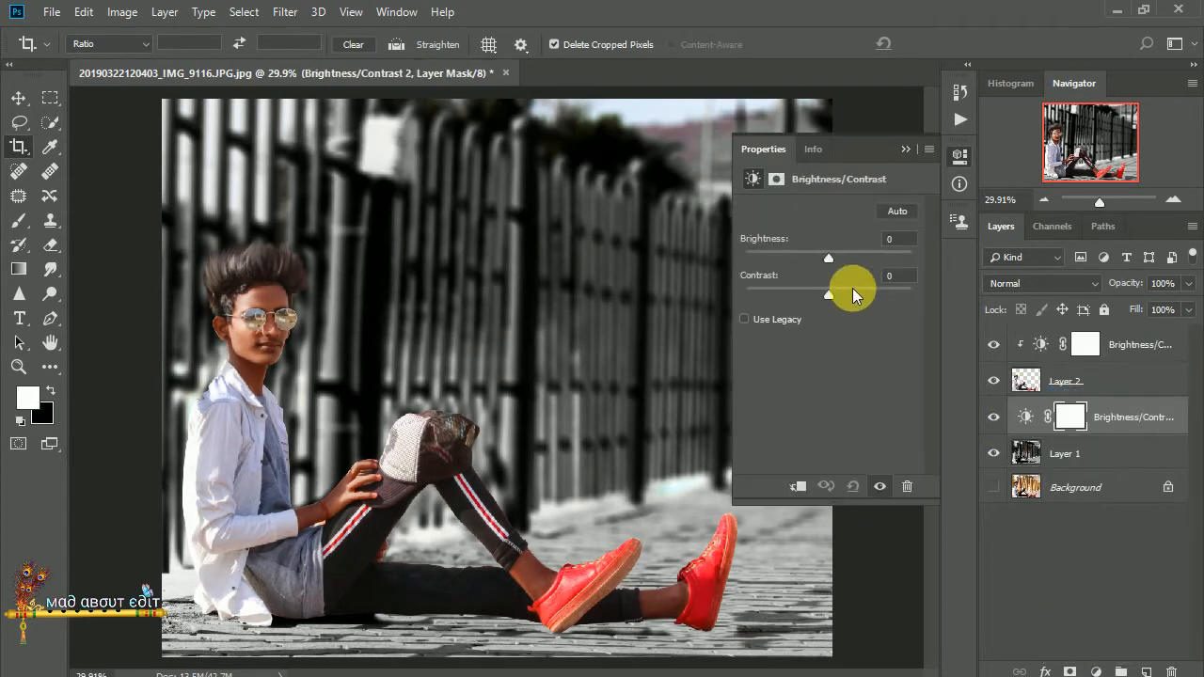
drag(877, 293, 927, 296)
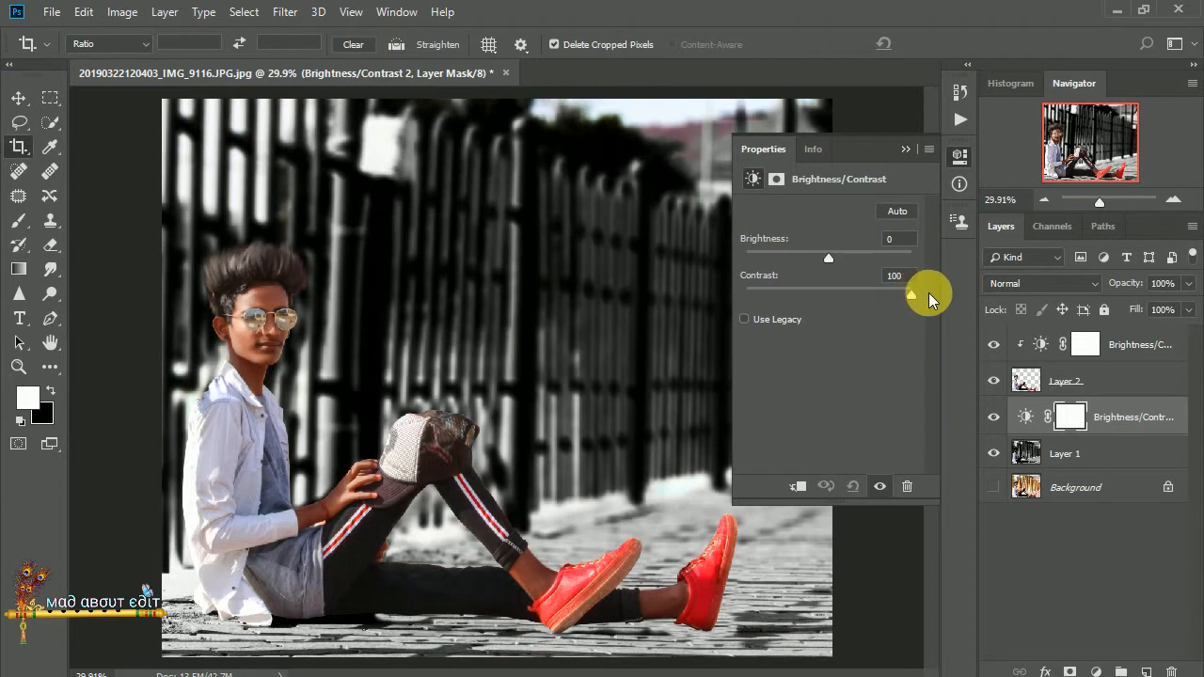
click(905, 149)
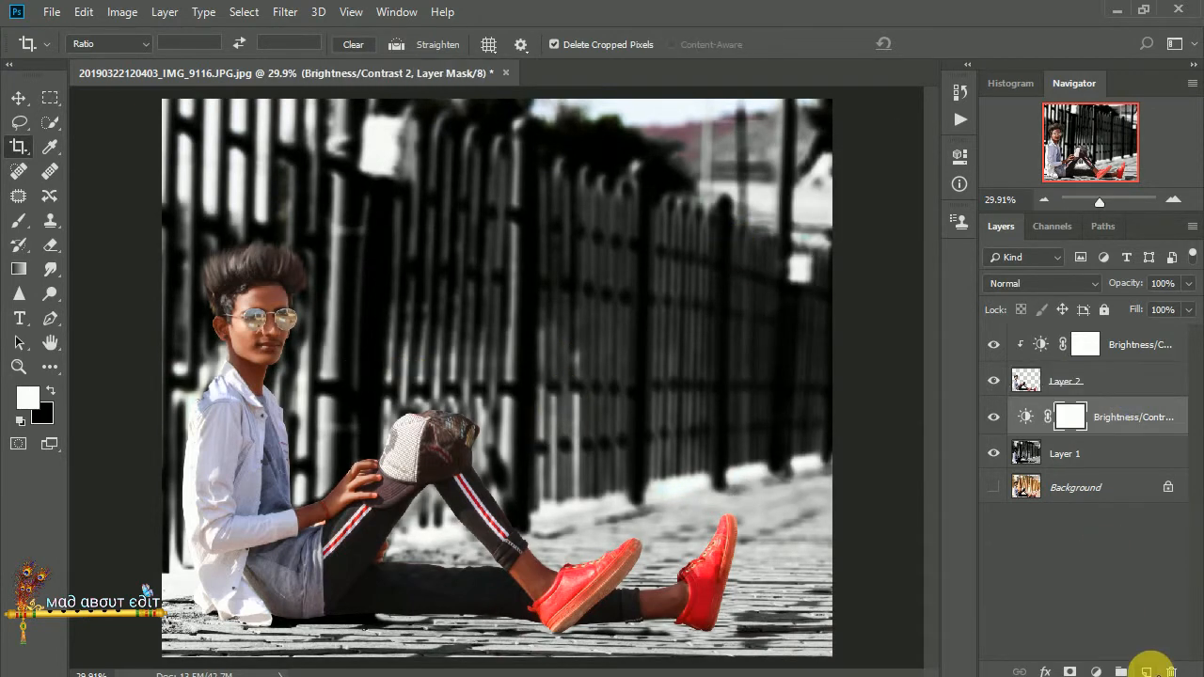
Step: Add an empty layer directly beneath Layer 2 and brush a soft black shadow on the ground under the subject's thigh
click(1146, 671)
click(19, 221)
key(x)
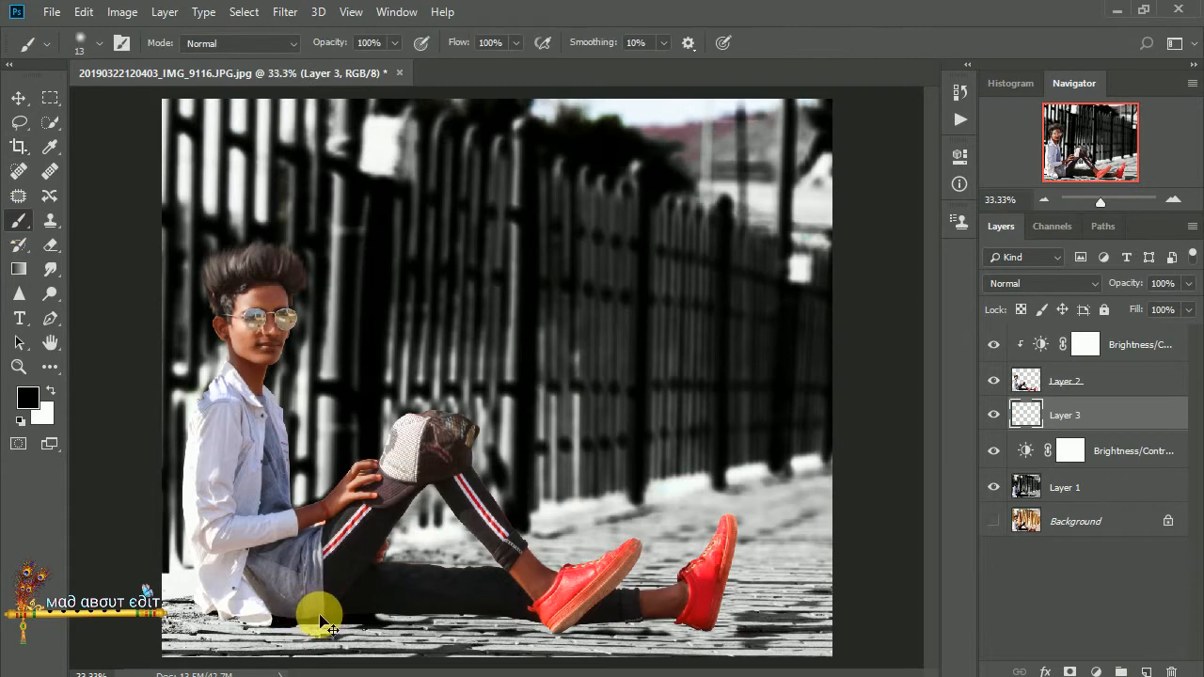
key(ctrl+plus)
key(ctrl+plus)
drag(367, 579, 616, 309)
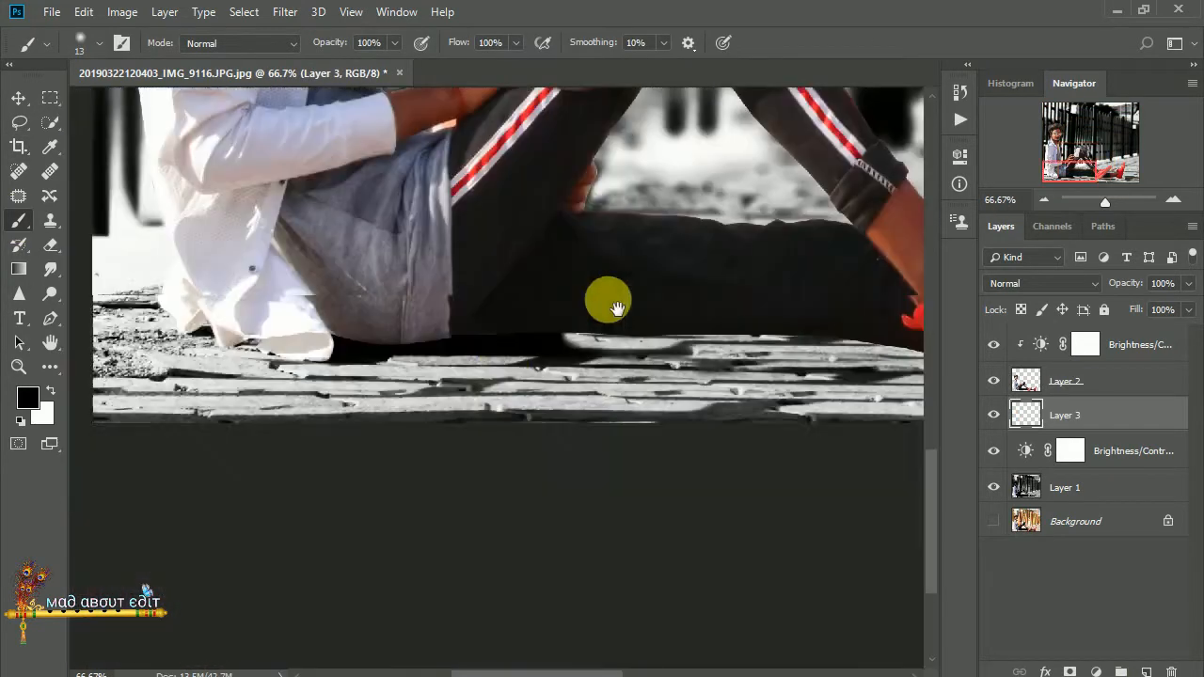
key(ctrl+plus)
key(ctrl+plus)
mouse_move(726, 286)
mouse_down()
mouse_move(478, 364)
mouse_move(611, 342)
mouse_move(780, 336)
mouse_move(700, 370)
mouse_move(616, 365)
mouse_up()
drag(818, 360, 518, 369)
key(bracketright)
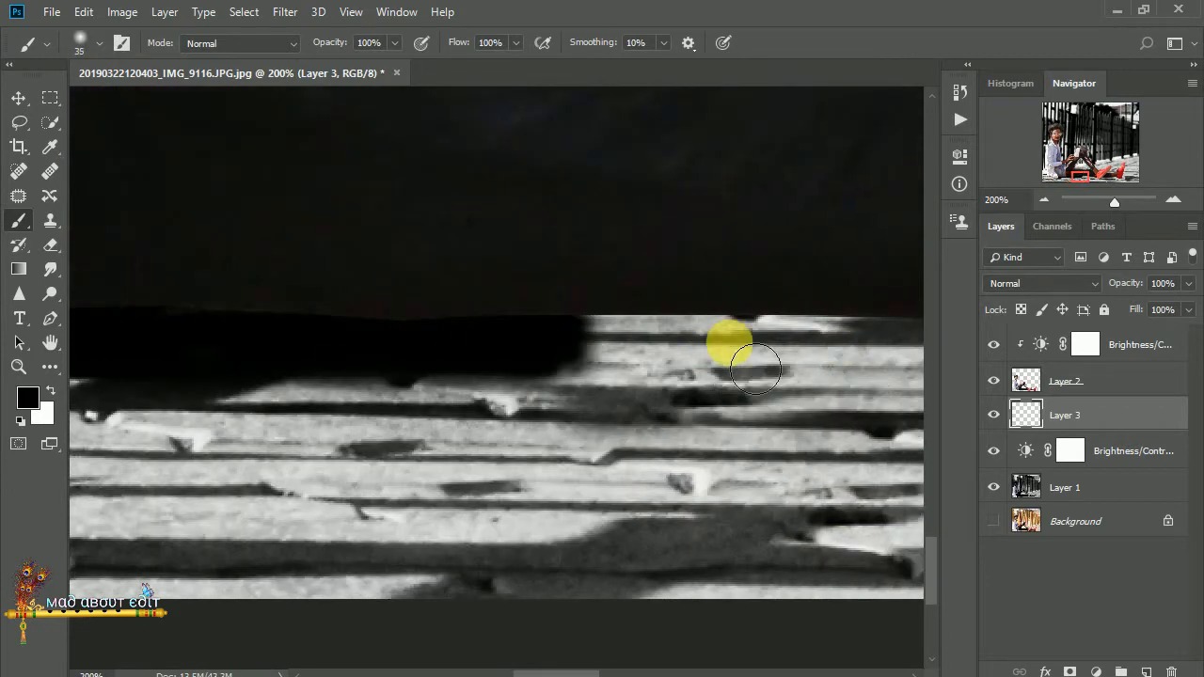
Step: Extend the black shadow along the ground beneath the outstretched leg and shoes on Layer 3, and slightly lower the layer's opacity
mouse_move(754, 364)
mouse_down()
mouse_move(671, 358)
mouse_move(901, 346)
mouse_up()
drag(654, 353, 272, 366)
mouse_move(453, 369)
mouse_down()
mouse_move(639, 395)
mouse_move(747, 392)
mouse_move(611, 381)
mouse_up()
mouse_move(649, 382)
mouse_down()
mouse_move(481, 386)
mouse_move(625, 428)
mouse_move(799, 408)
mouse_move(734, 398)
mouse_move(484, 411)
mouse_move(579, 411)
mouse_up()
drag(749, 385, 376, 383)
mouse_move(379, 383)
mouse_down()
mouse_move(815, 360)
mouse_move(416, 370)
mouse_move(517, 384)
mouse_up()
mouse_move(743, 376)
mouse_down()
mouse_move(502, 417)
mouse_move(261, 429)
mouse_up()
key(])
mouse_move(503, 451)
mouse_down()
mouse_move(543, 430)
mouse_move(815, 506)
mouse_move(632, 412)
mouse_move(768, 459)
mouse_up()
key(])
scroll(736, 428, down, 6)
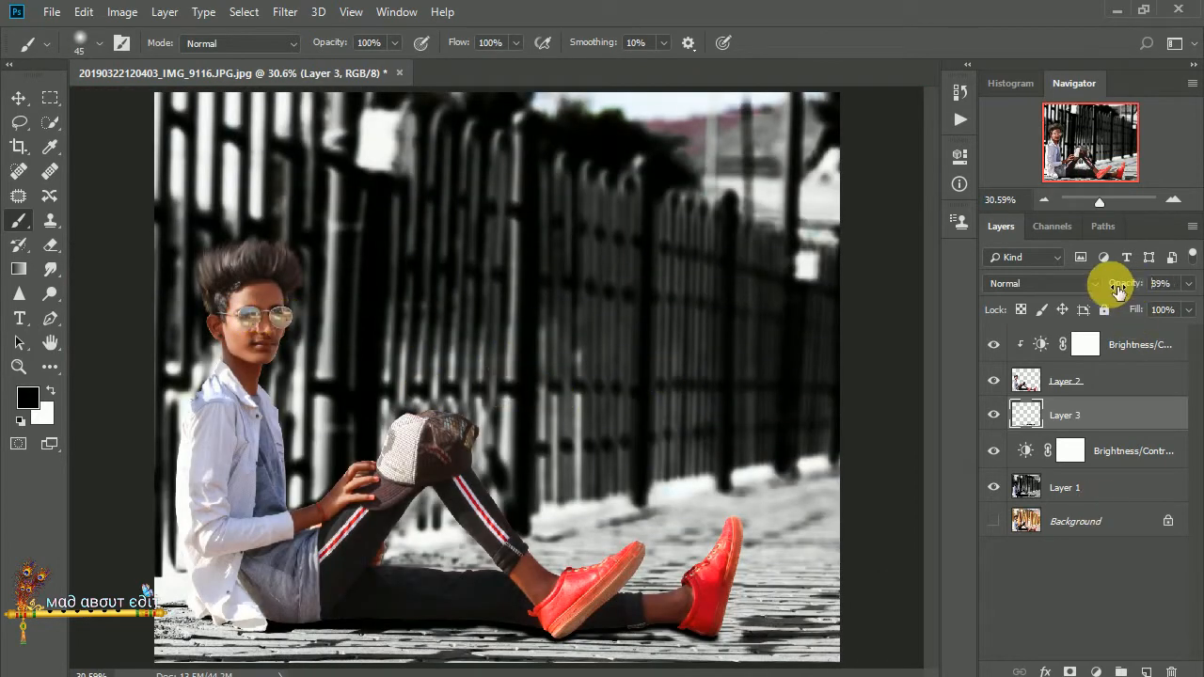
click(1096, 596)
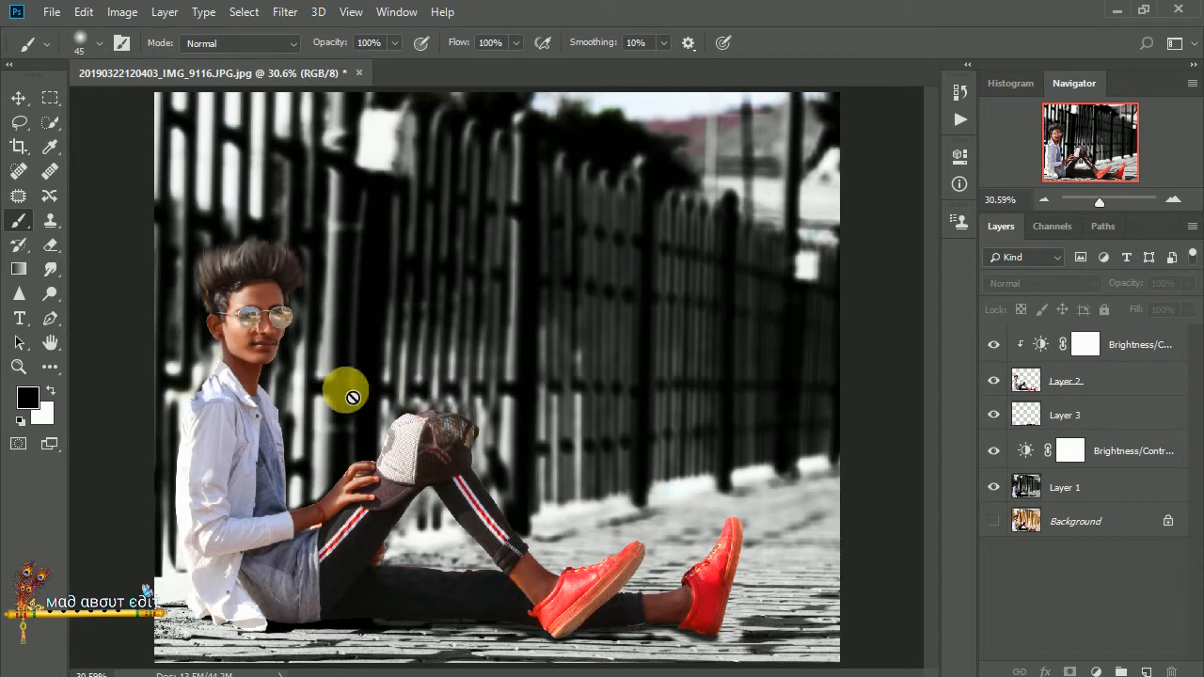
Step: Add a clipped Brightness/Contrast adjustment layer directly above Layer 2 and raise its contrast strongly
click(1087, 380)
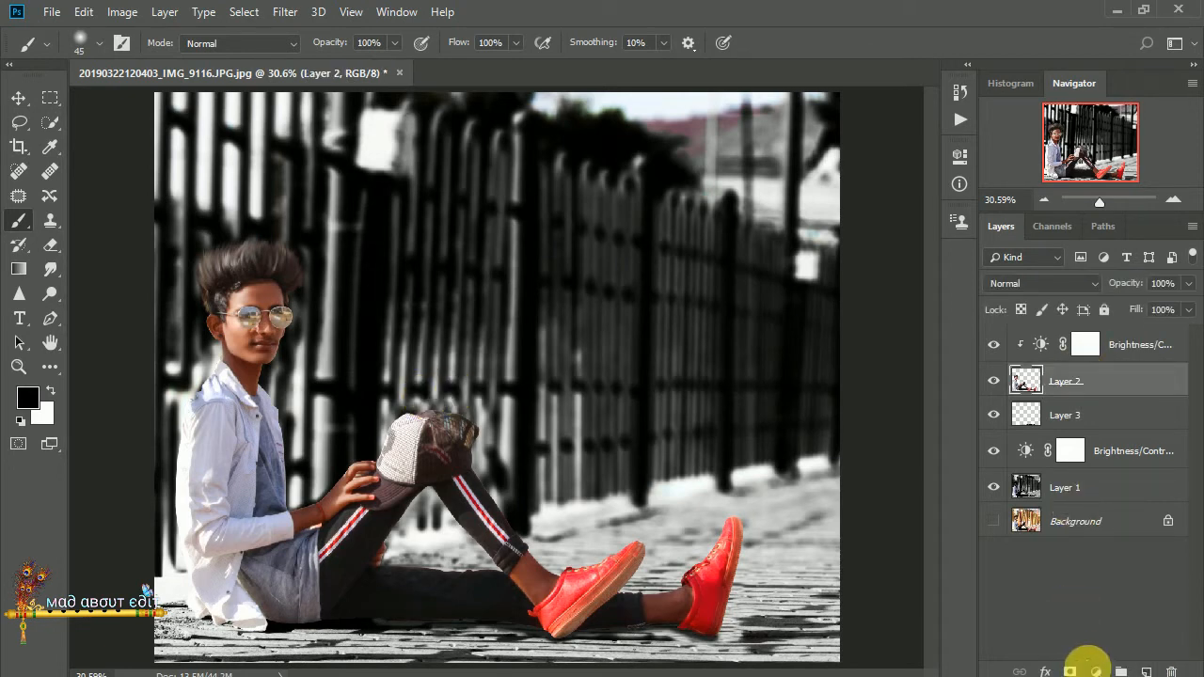
click(1095, 671)
click(1097, 397)
drag(829, 289, 913, 293)
click(938, 215)
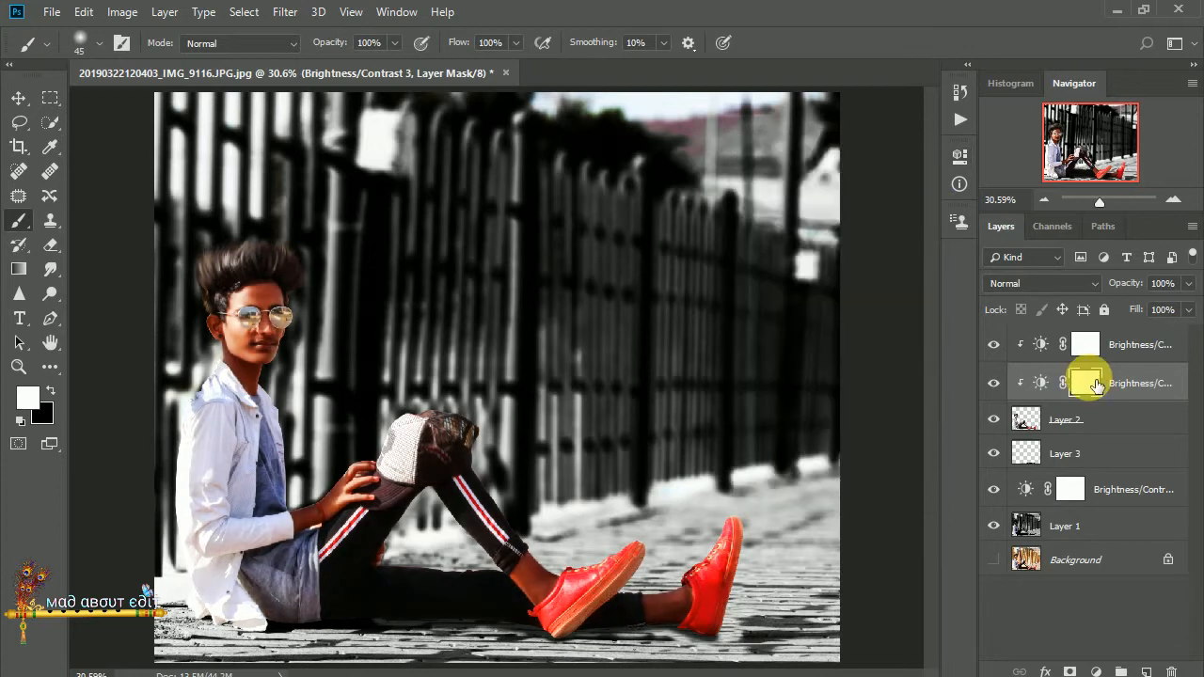
Step: Invert the new adjustment's mask to black and paint white over the hair within the subject's outline selection, then deselect
key(ctrl+i)
ctrl+click(1025, 418)
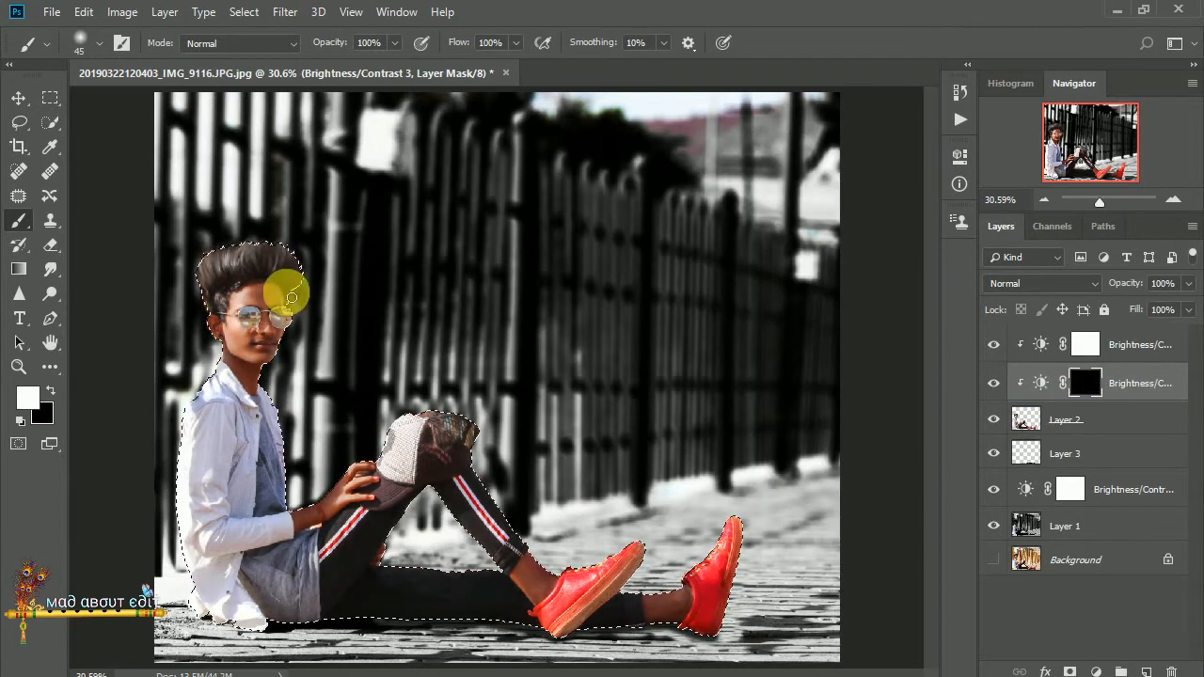
key(ctrl+plus)
key(ctrl+plus)
key(ctrl+plus)
key(ctrl+plus)
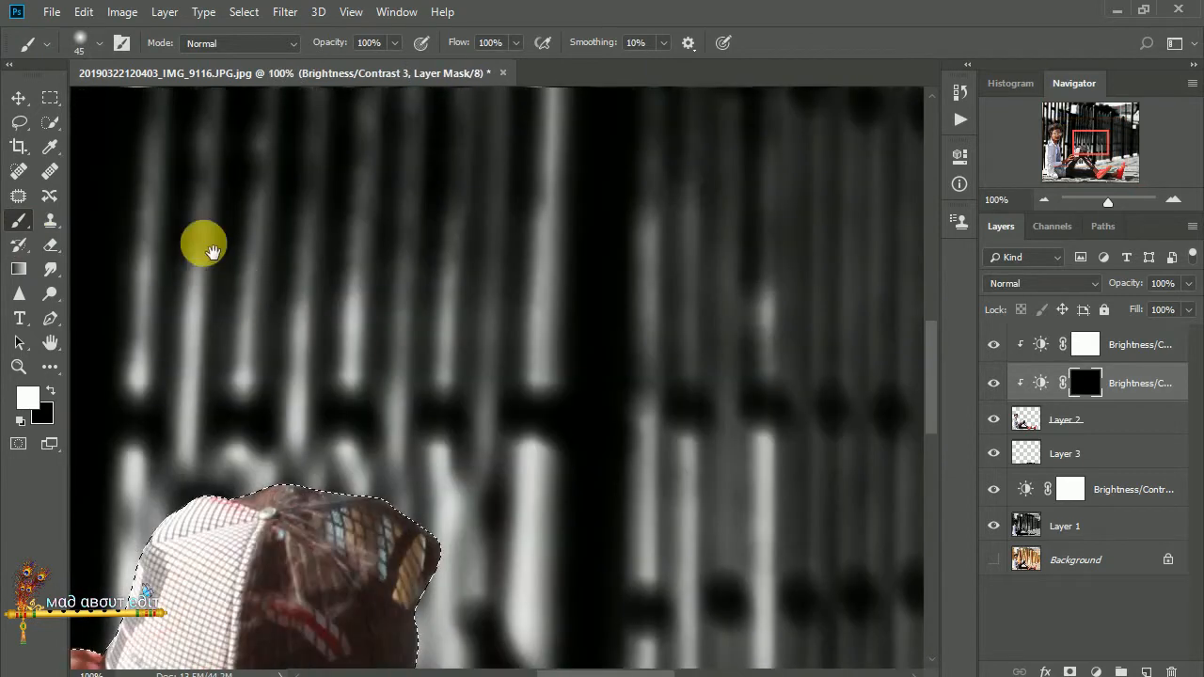
mouse_move(213, 252)
mouse_down()
mouse_move(618, 384)
mouse_move(318, 278)
mouse_move(559, 375)
mouse_move(293, 263)
mouse_move(420, 320)
mouse_move(649, 361)
mouse_move(396, 301)
mouse_move(336, 240)
mouse_move(302, 256)
mouse_move(306, 238)
mouse_move(270, 247)
mouse_move(280, 307)
mouse_move(311, 353)
mouse_move(315, 384)
mouse_move(295, 382)
mouse_move(358, 299)
mouse_move(340, 267)
mouse_move(429, 225)
mouse_move(388, 274)
mouse_move(419, 224)
mouse_move(513, 199)
mouse_move(553, 254)
mouse_move(566, 303)
mouse_move(546, 308)
mouse_move(543, 357)
mouse_move(480, 266)
mouse_move(361, 278)
mouse_move(305, 326)
mouse_move(417, 251)
mouse_move(372, 215)
mouse_move(365, 236)
mouse_move(303, 264)
mouse_move(296, 364)
mouse_move(315, 367)
mouse_move(366, 257)
mouse_move(525, 262)
mouse_move(295, 299)
mouse_move(315, 214)
mouse_move(435, 194)
mouse_move(502, 236)
mouse_move(574, 336)
mouse_move(523, 257)
mouse_move(348, 231)
mouse_move(419, 241)
mouse_move(547, 210)
mouse_up()
key(ctrl+d)
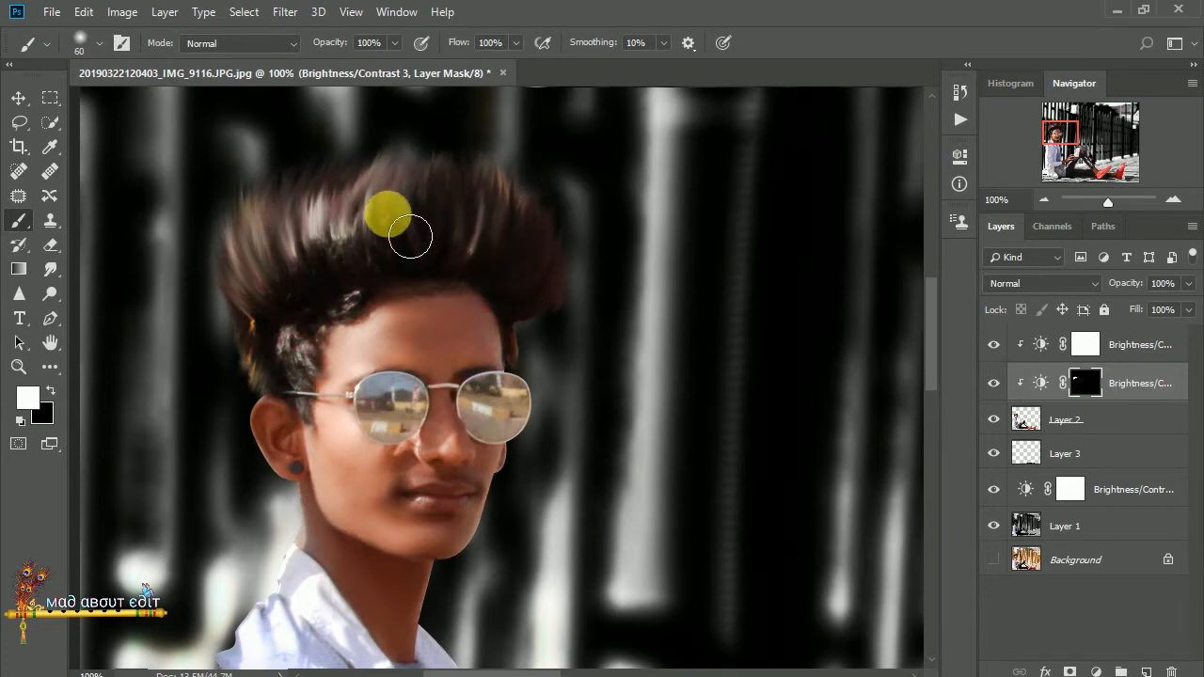
Step: Switch to painting black and clean up the contrast mask along the hairline and forehead
key(ctrl+minus)
key(ctrl+plus)
key(ctrl+plus)
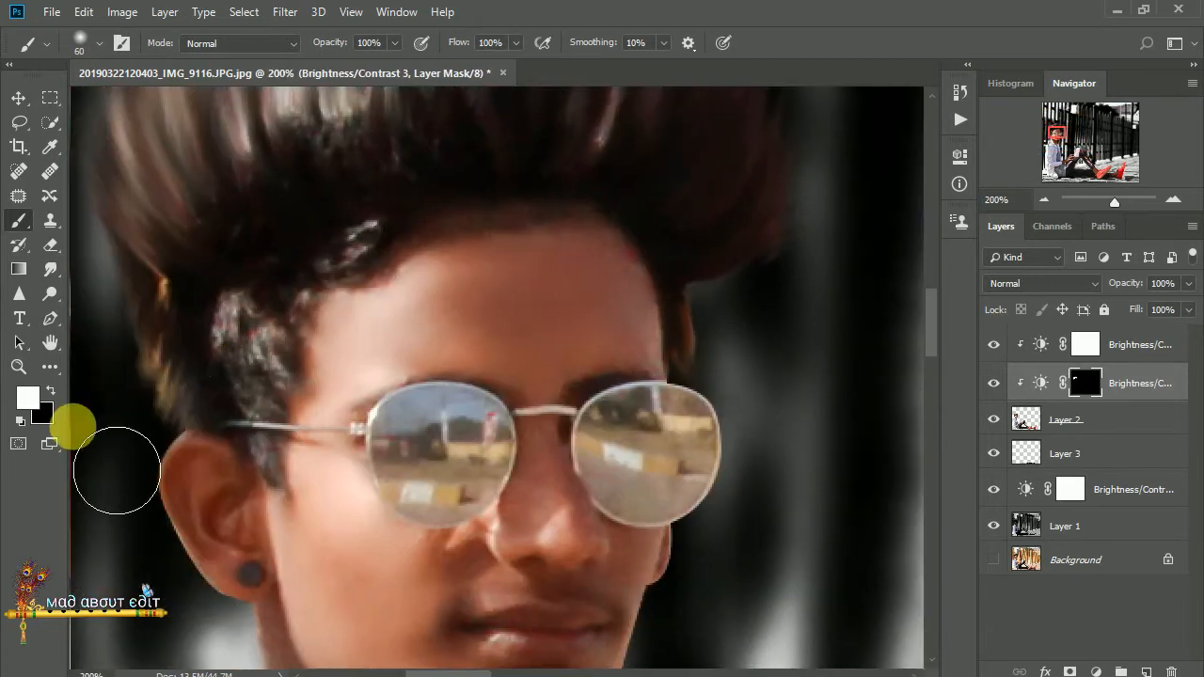
click(50, 390)
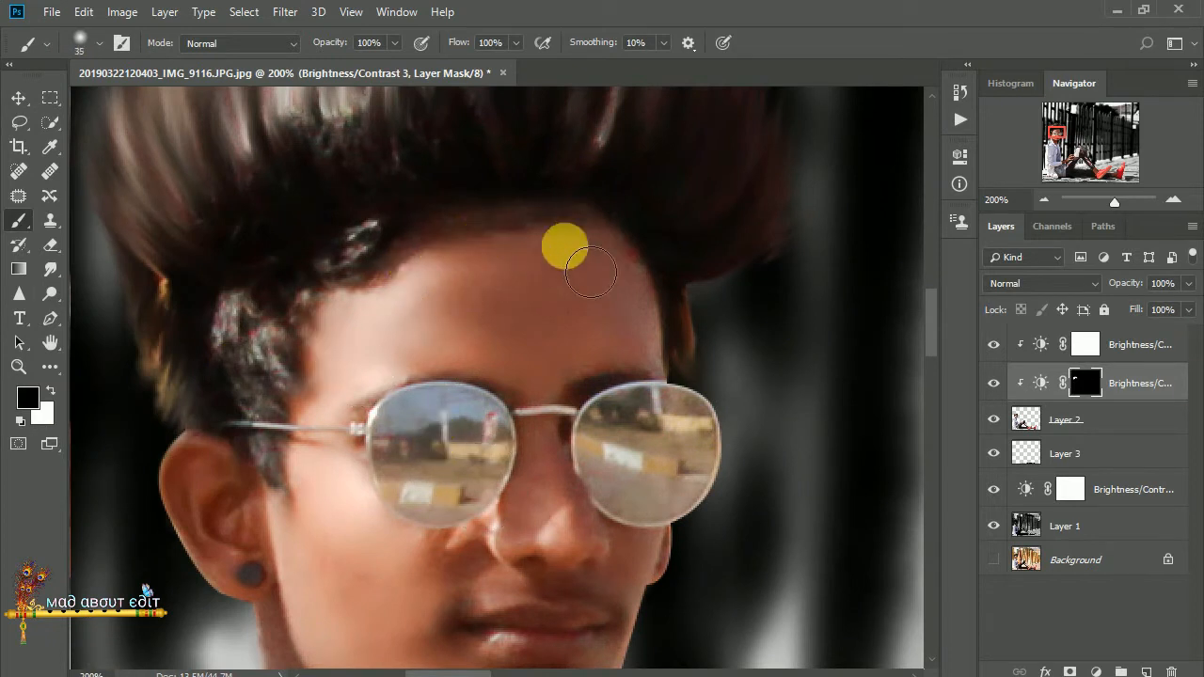
Step: Raise the brightness of the uppermost Brightness/Contrast adjustment layer slightly
double_click(1052, 353)
drag(819, 261, 840, 261)
click(907, 148)
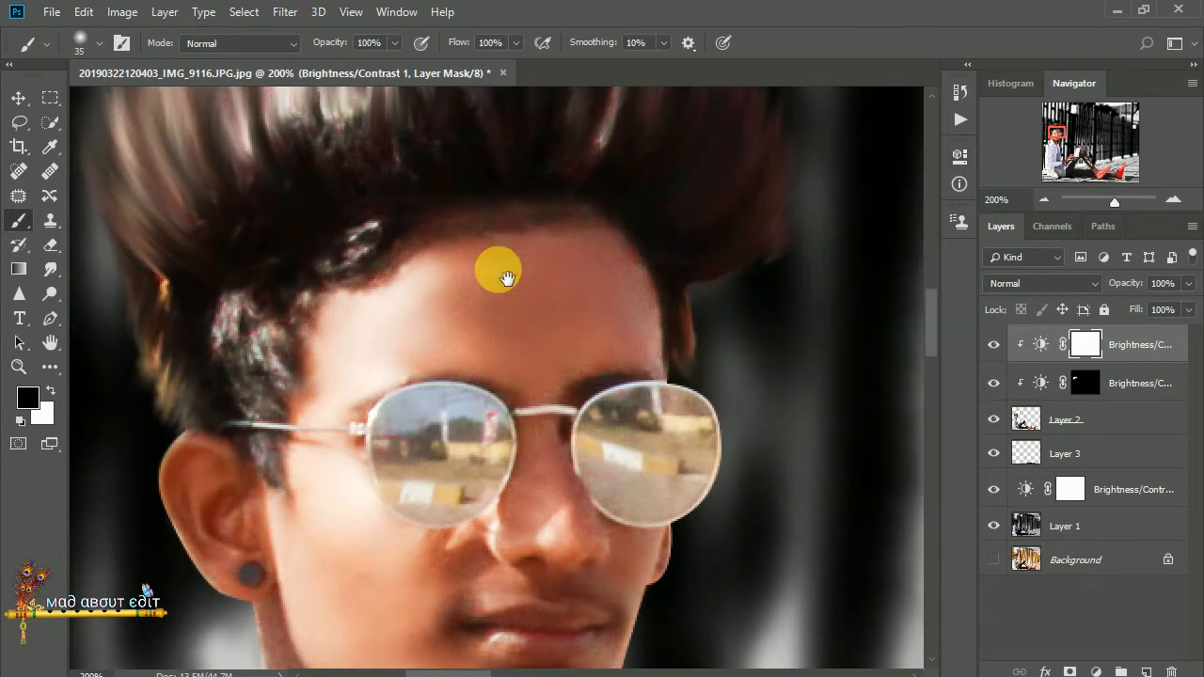
Step: Paint black over the hair on the uppermost Brightness/Contrast mask with a size 50 brush to exclude the hair from brightening
scroll(500, 269, up, 3)
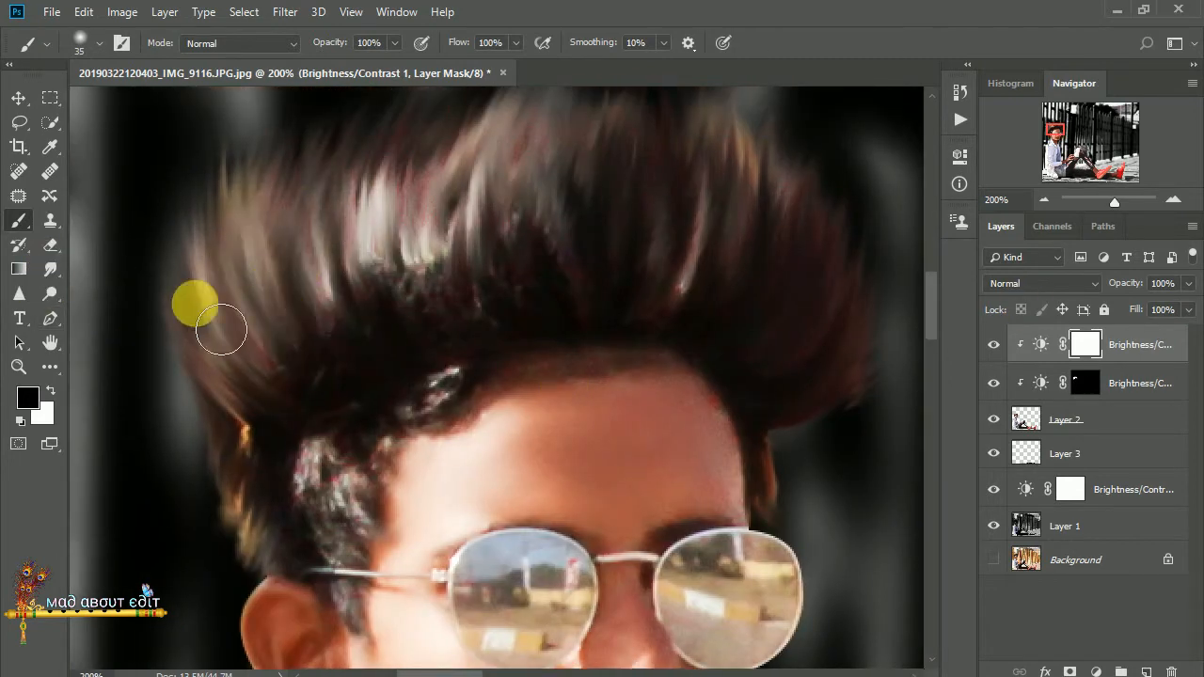
key(bracketright)
key(bracketright)
key(bracketright)
drag(416, 232, 414, 211)
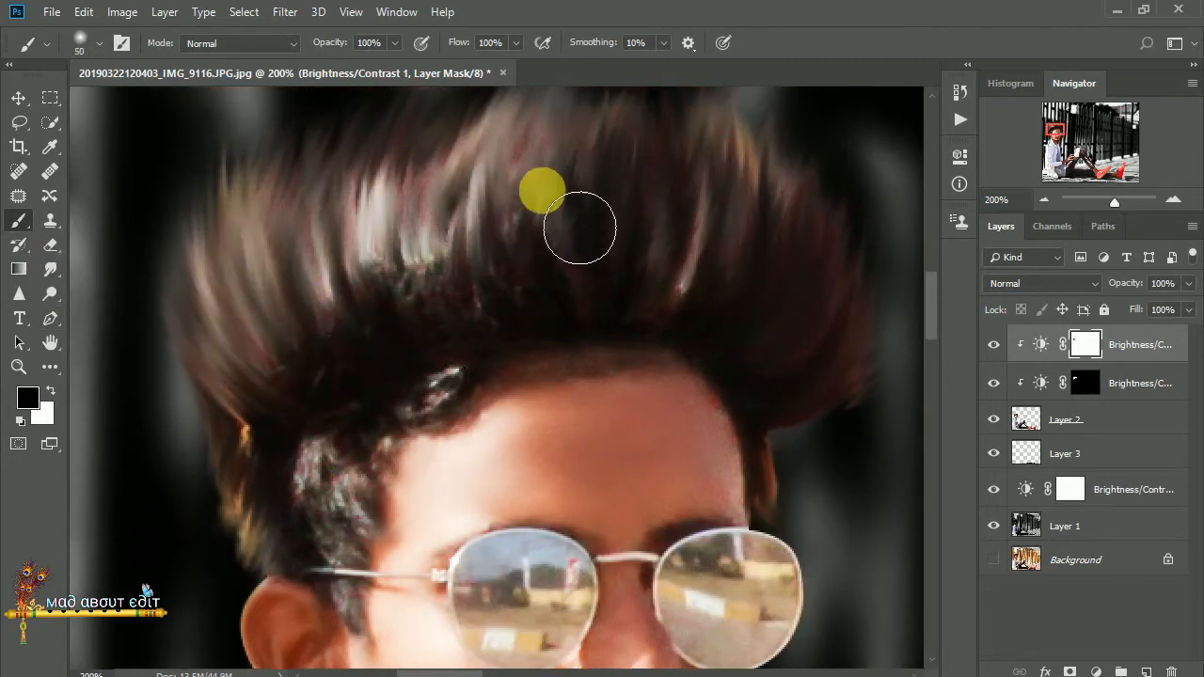
drag(420, 261, 414, 200)
scroll(670, 288, up, 2)
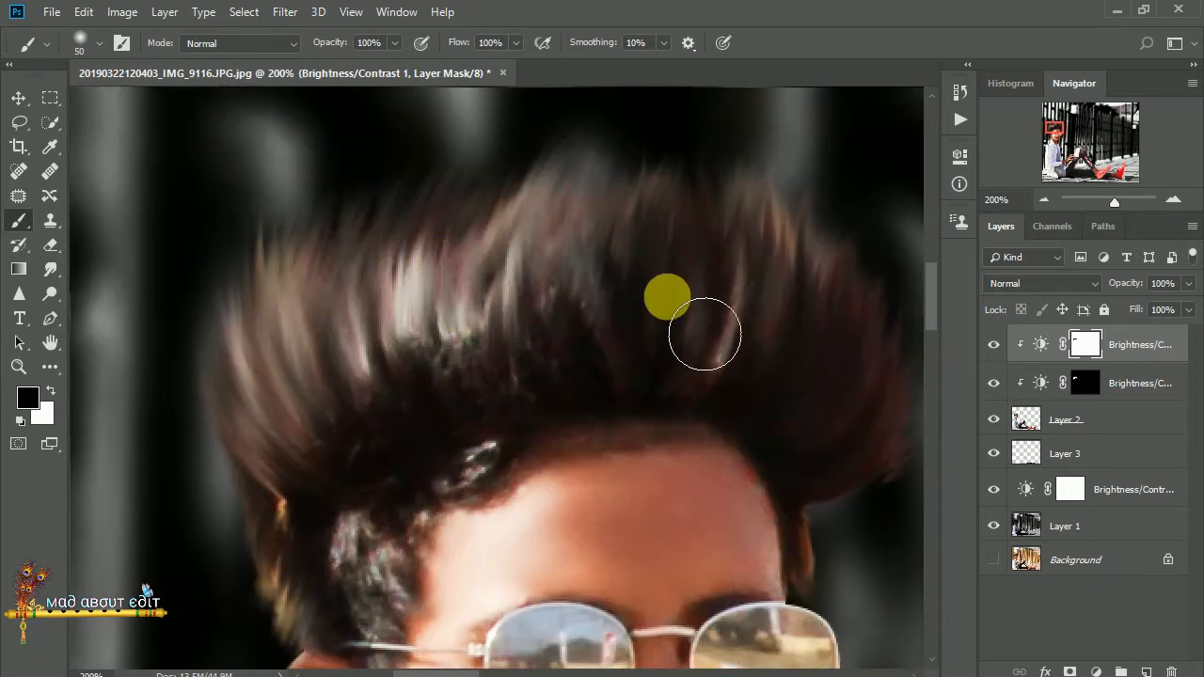
key(ctrl+0)
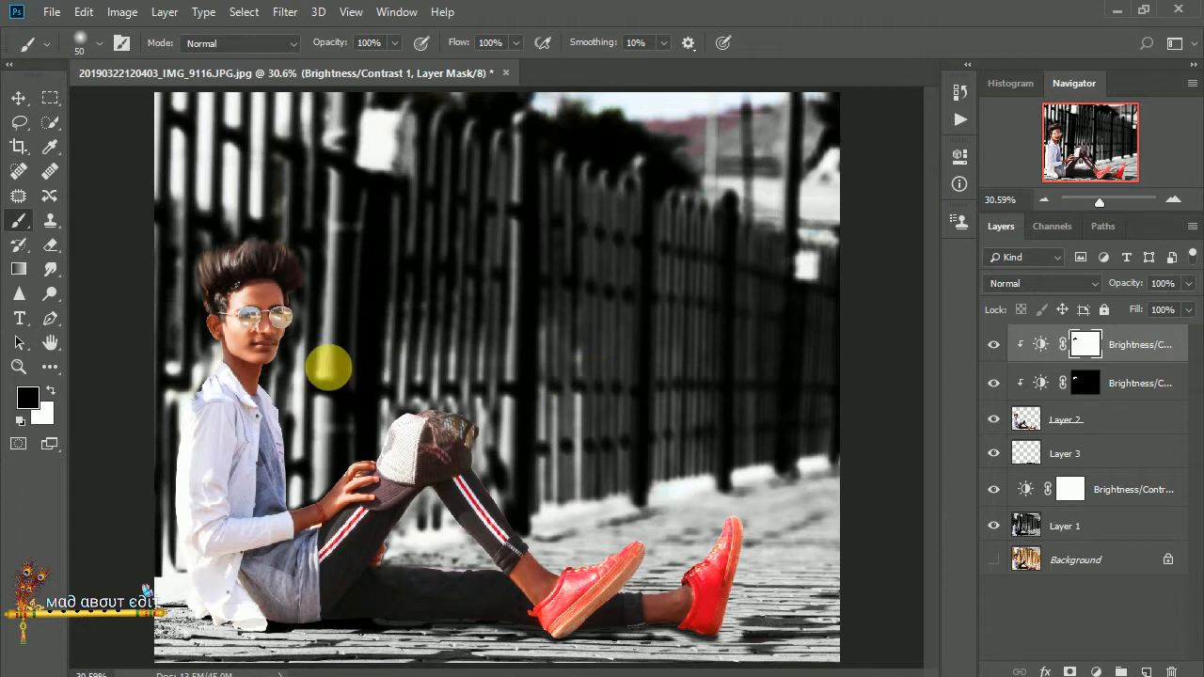
Step: Trace both sunglass lenses with Pen tool paths on Layer 2 and convert the paths to a selection
click(52, 320)
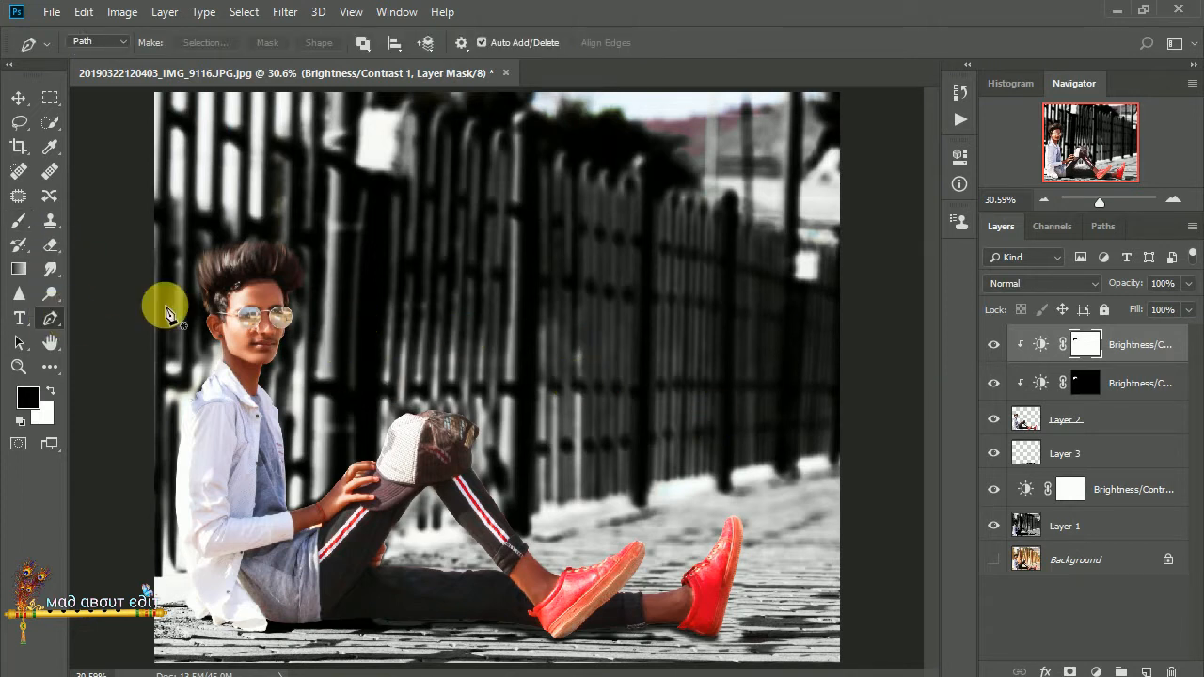
key(ctrl+plus)
key(ctrl+plus)
drag(209, 303, 438, 392)
key(ctrl+plus)
key(ctrl+plus)
key(ctrl+plus)
drag(491, 433, 724, 344)
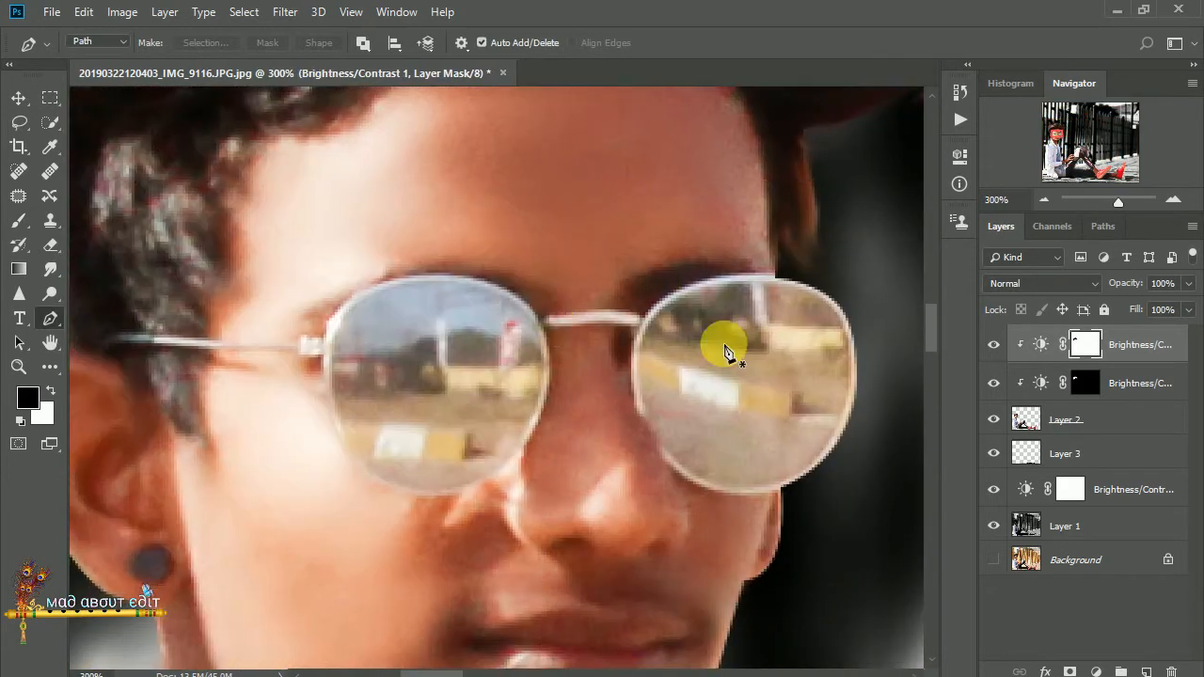
click(1068, 420)
click(349, 309)
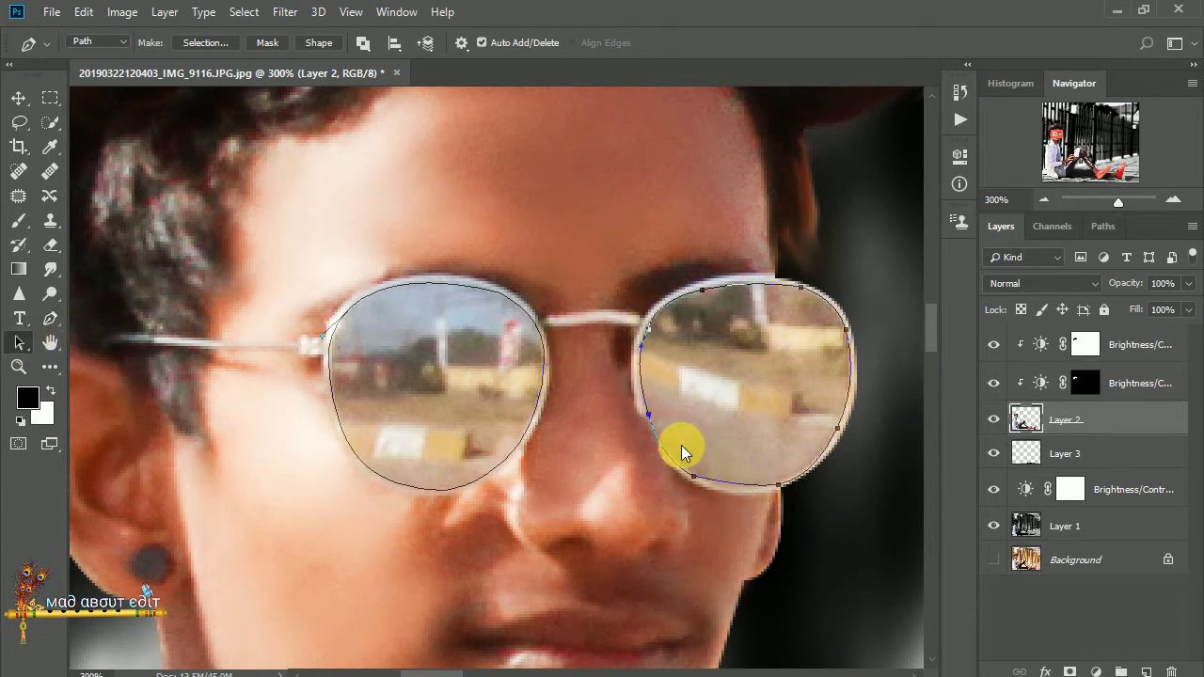
key(ctrl+Return)
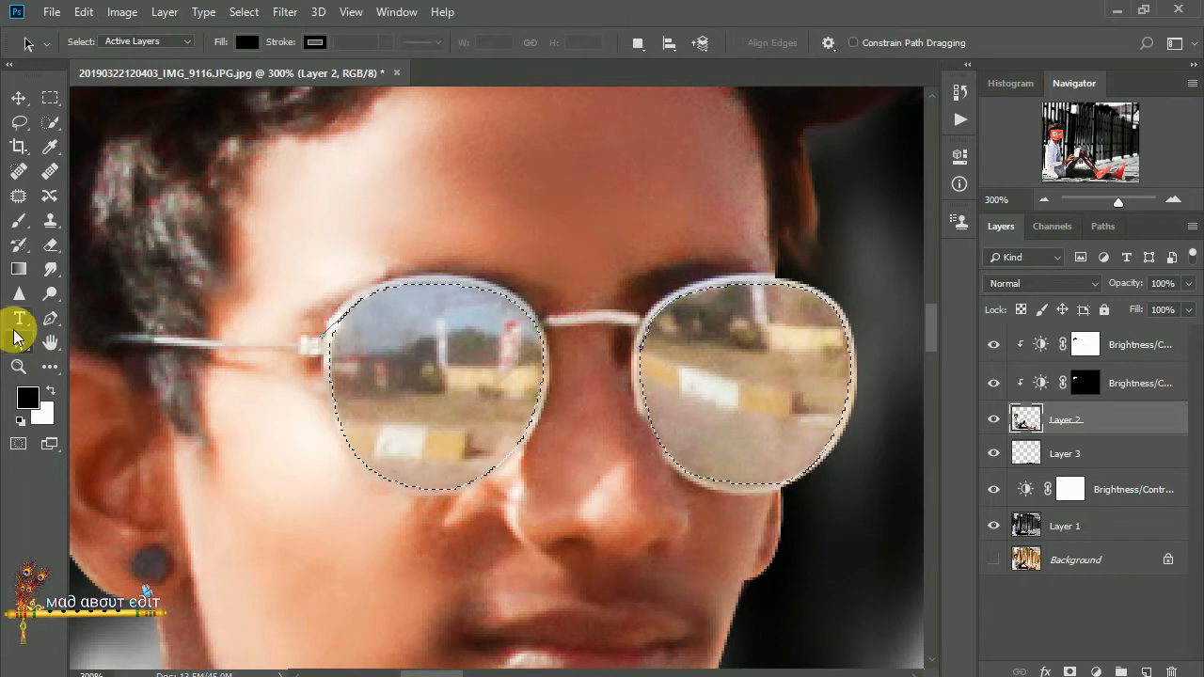
Step: Add a new layer at the top of the stack, paint both selected lenses bright blue and deselect
click(1148, 329)
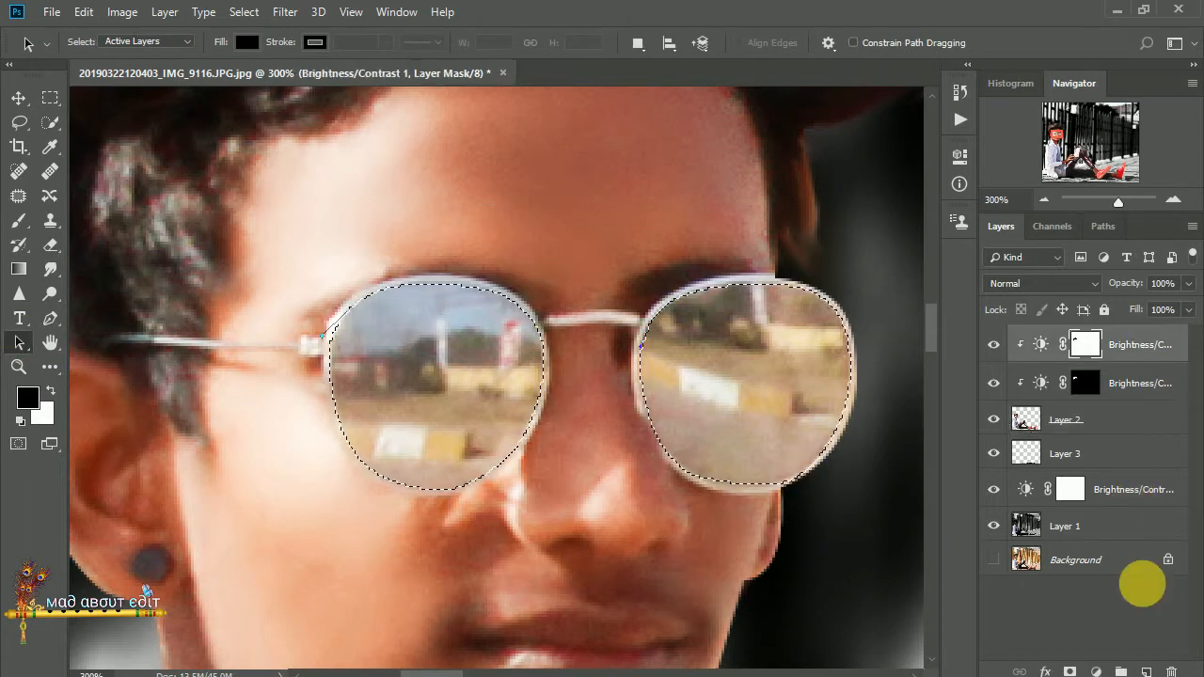
click(1147, 670)
click(19, 220)
click(27, 397)
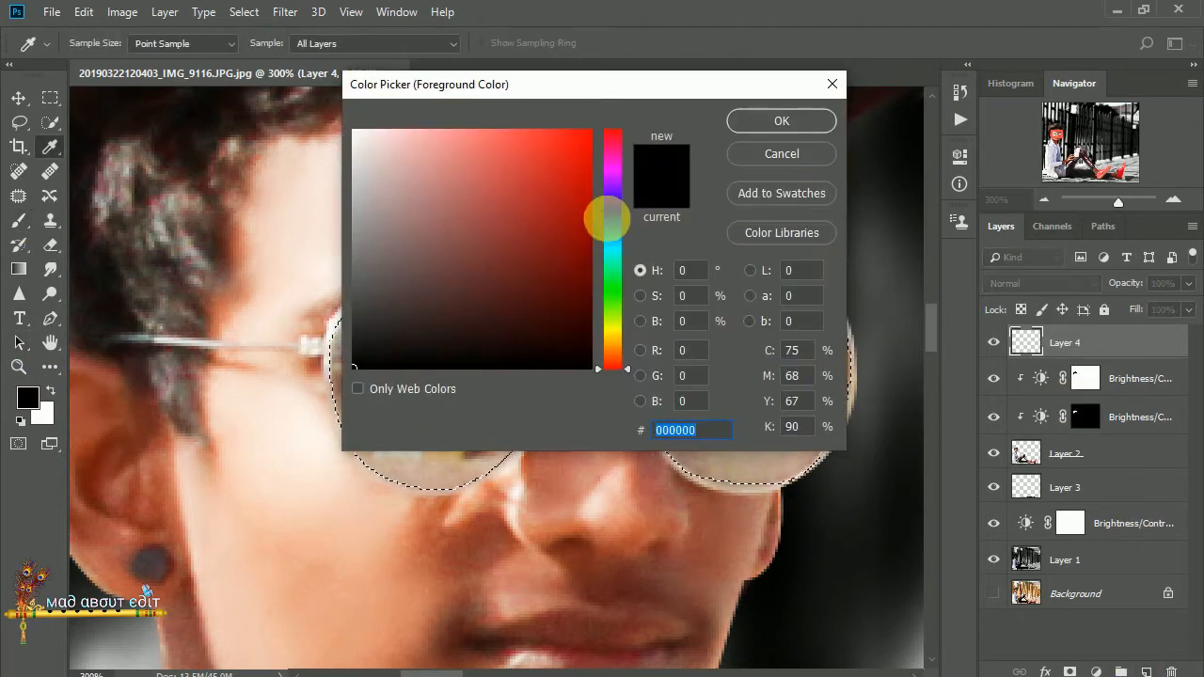
click(607, 218)
click(590, 133)
click(782, 120)
mouse_move(378, 367)
mouse_down()
mouse_move(432, 423)
mouse_move(806, 511)
mouse_move(827, 385)
mouse_move(686, 430)
mouse_up()
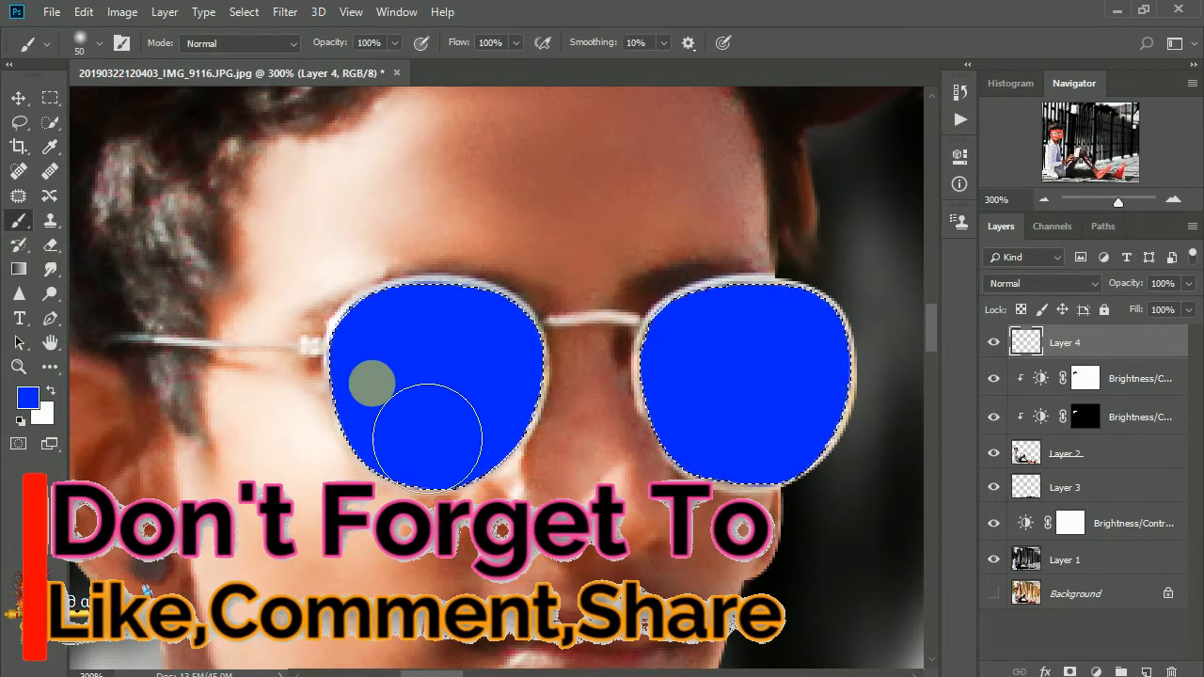
drag(428, 437, 731, 422)
key(ctrl+d)
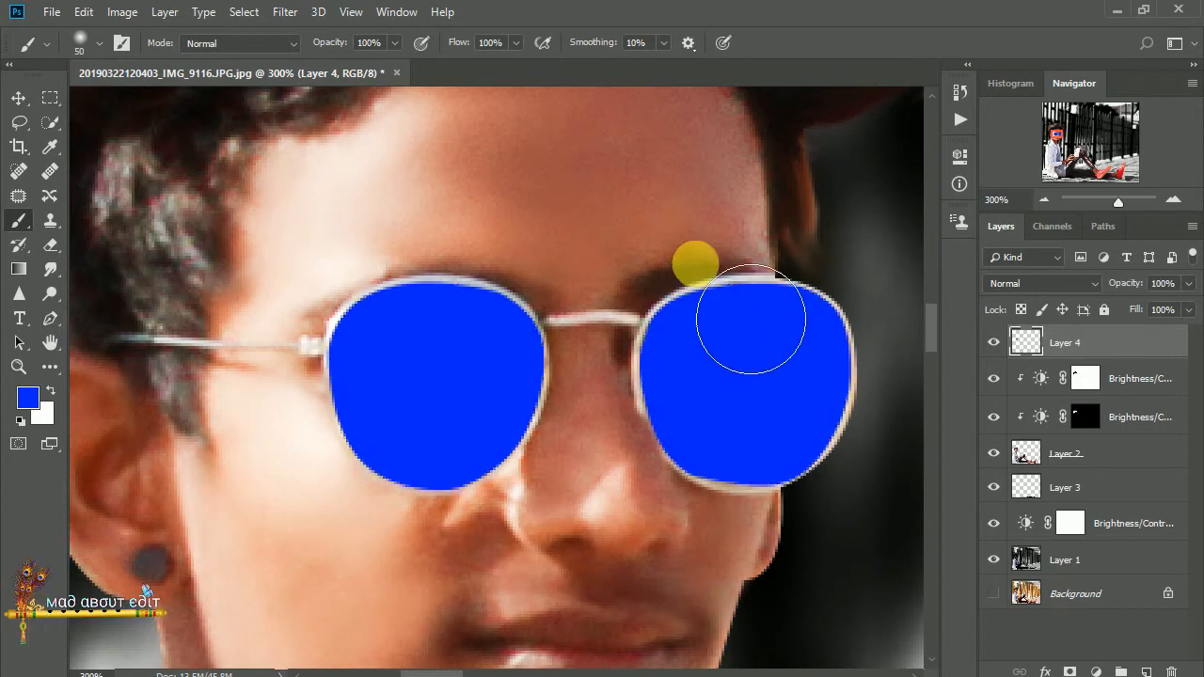
Step: Rename the blue lens layer "sunglass color" and set its blend mode to Darken
text(sunglass color)
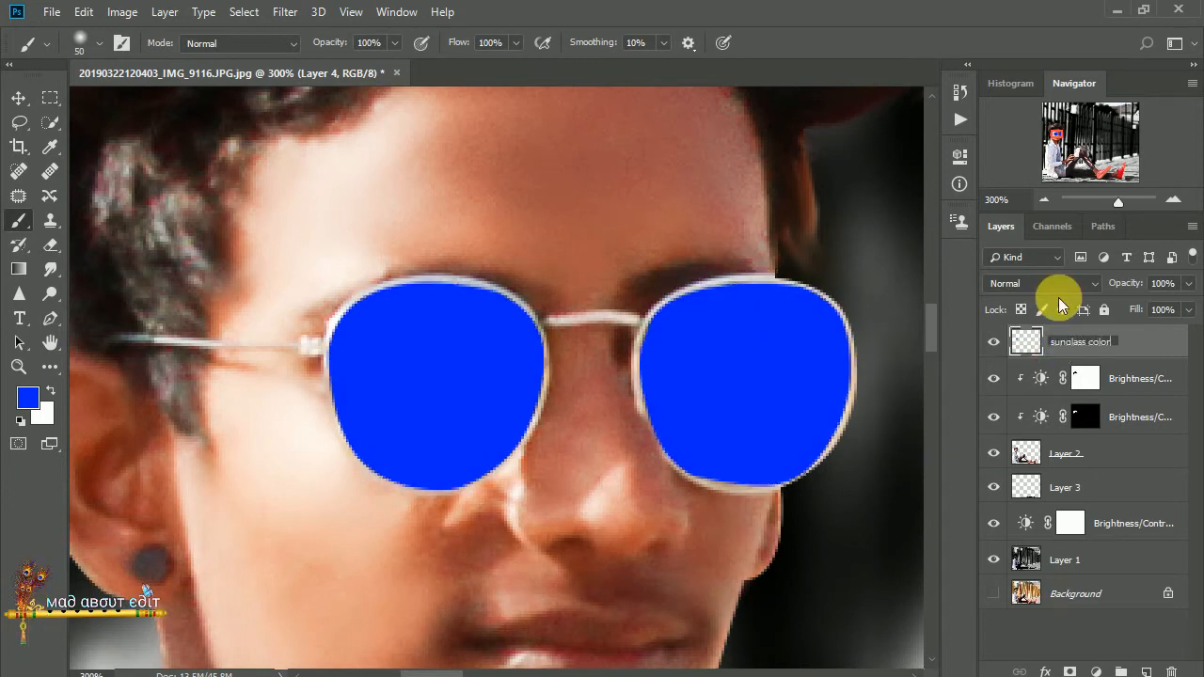
key(Return)
click(1016, 285)
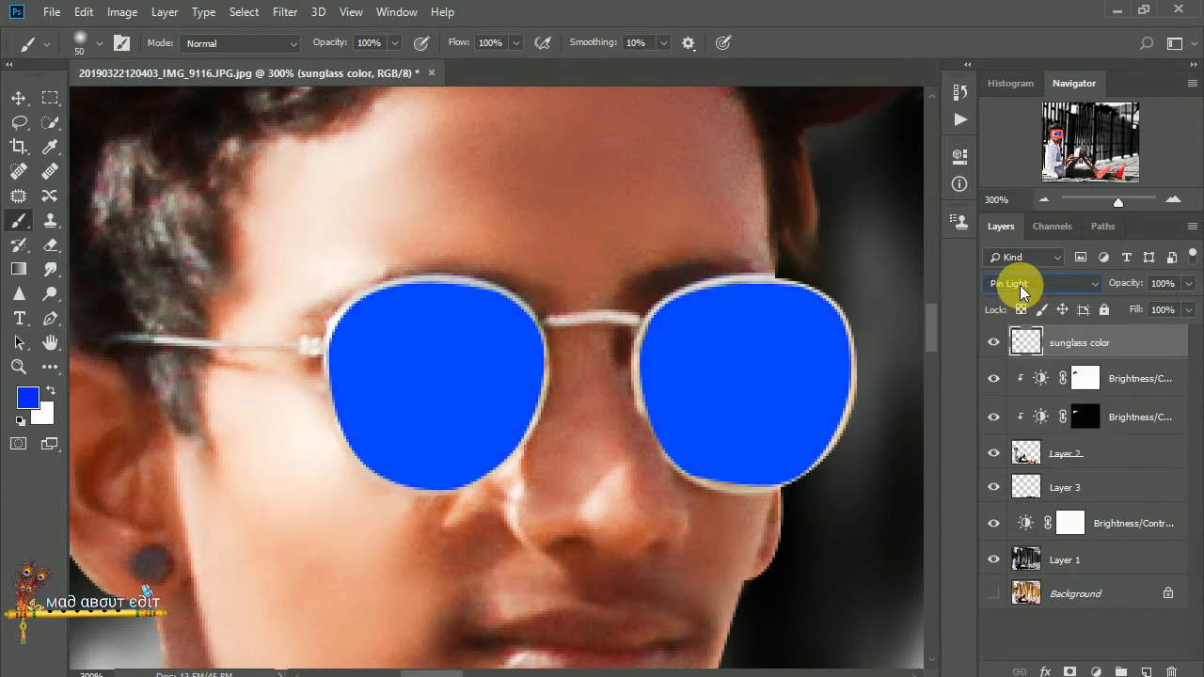
click(1022, 285)
click(1011, 7)
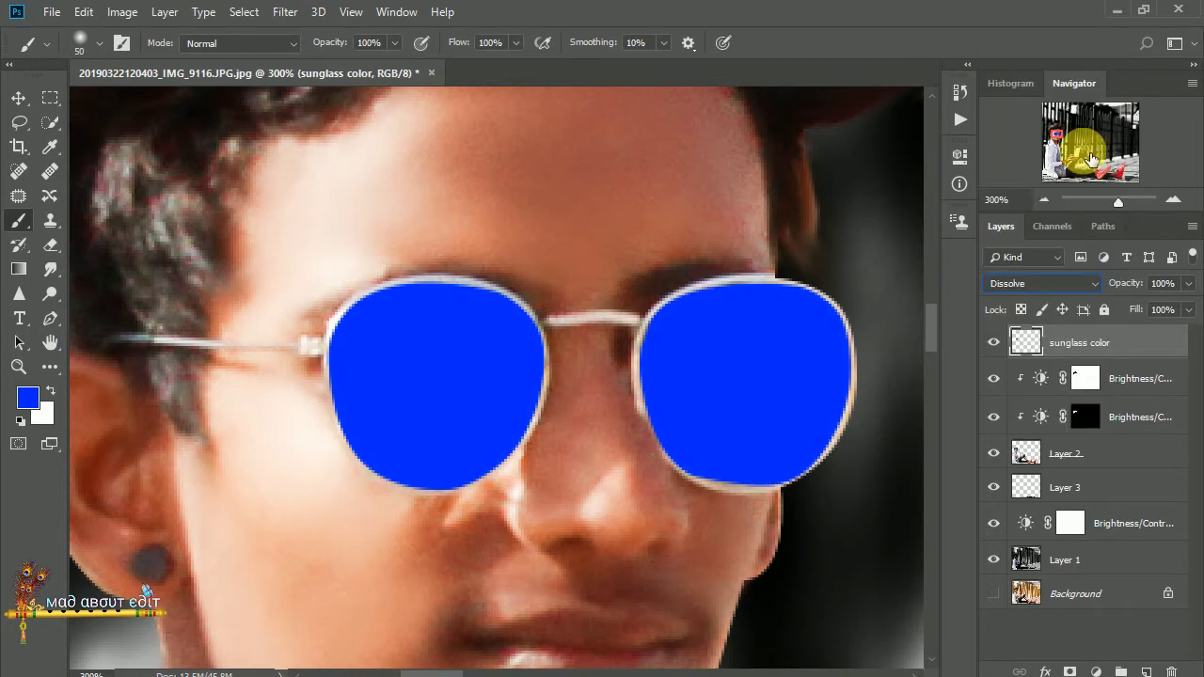
key(Down)
click(1091, 345)
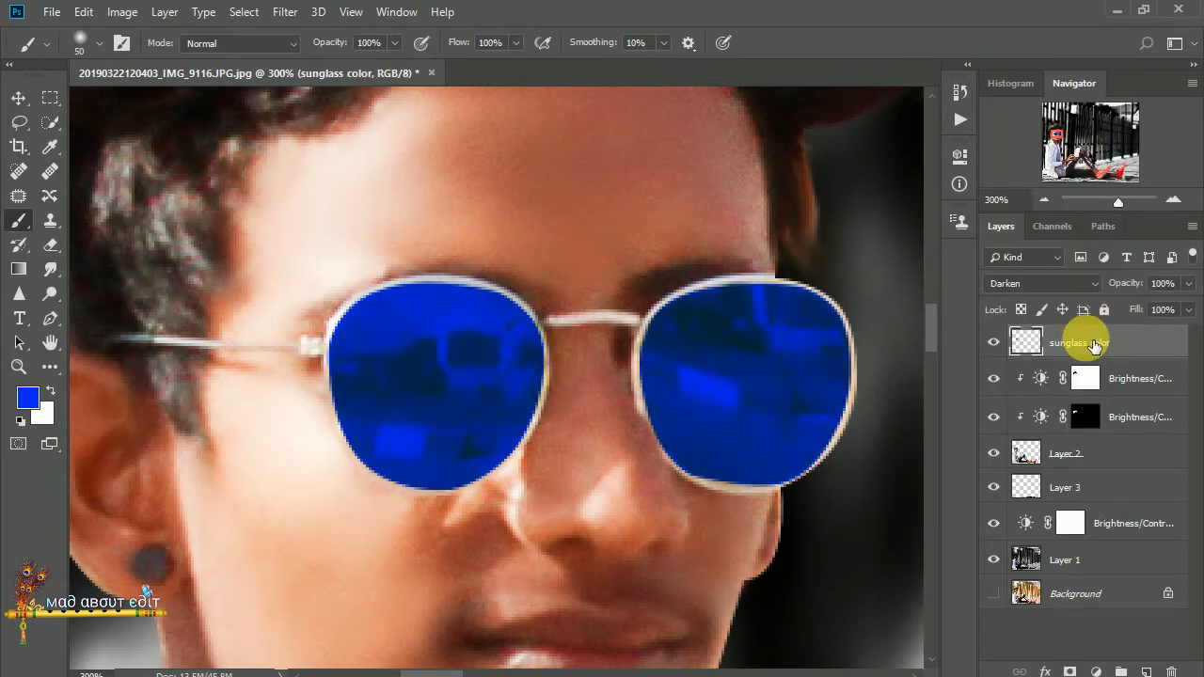
Step: Add a new layer above the sunglass color layer and fill it with 50% gray
key(ctrl+0)
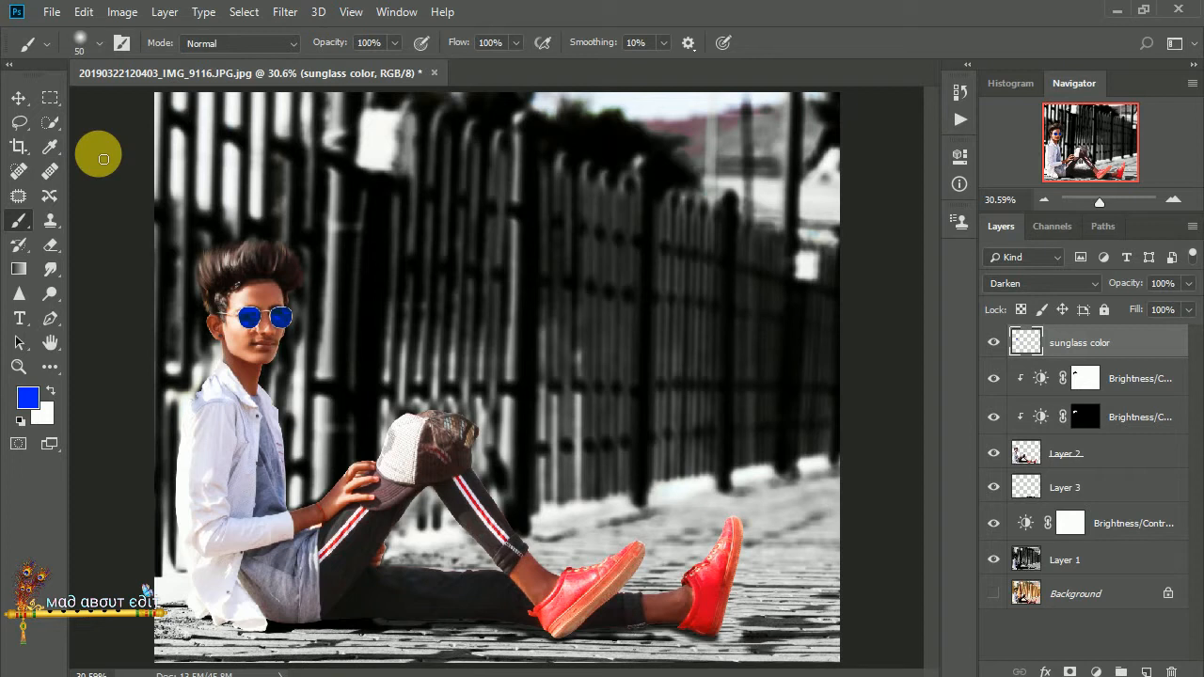
click(1146, 672)
key(i)
key(shift+F5)
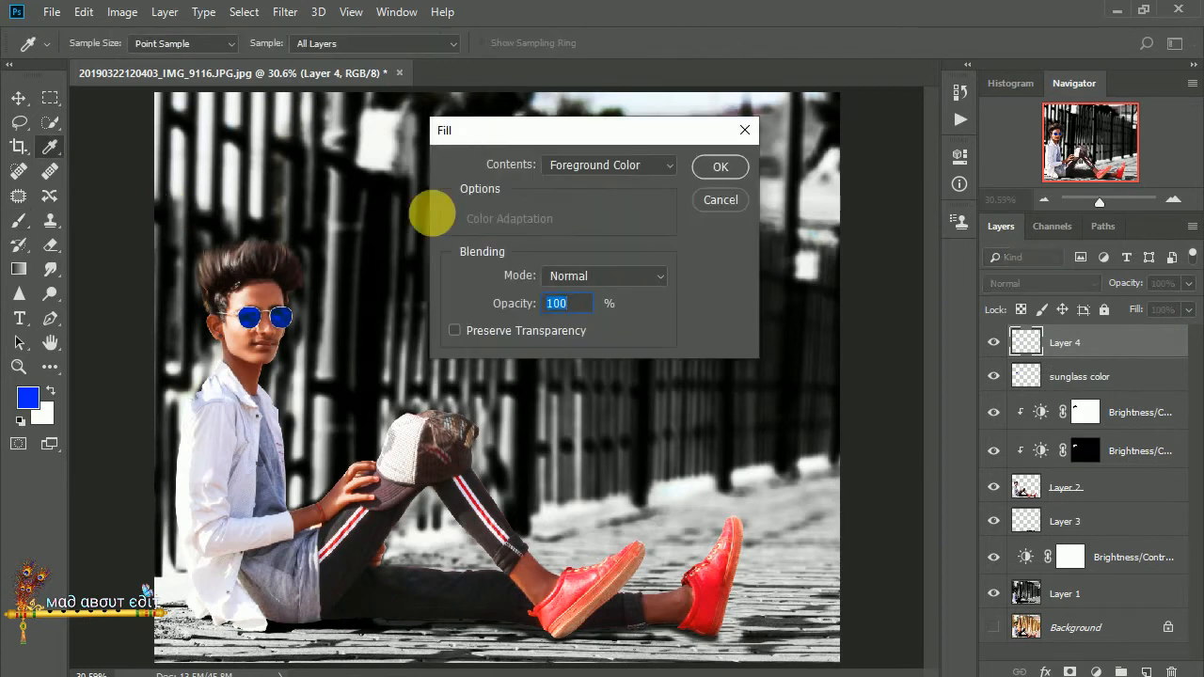
click(599, 163)
click(578, 328)
key(b)
click(720, 167)
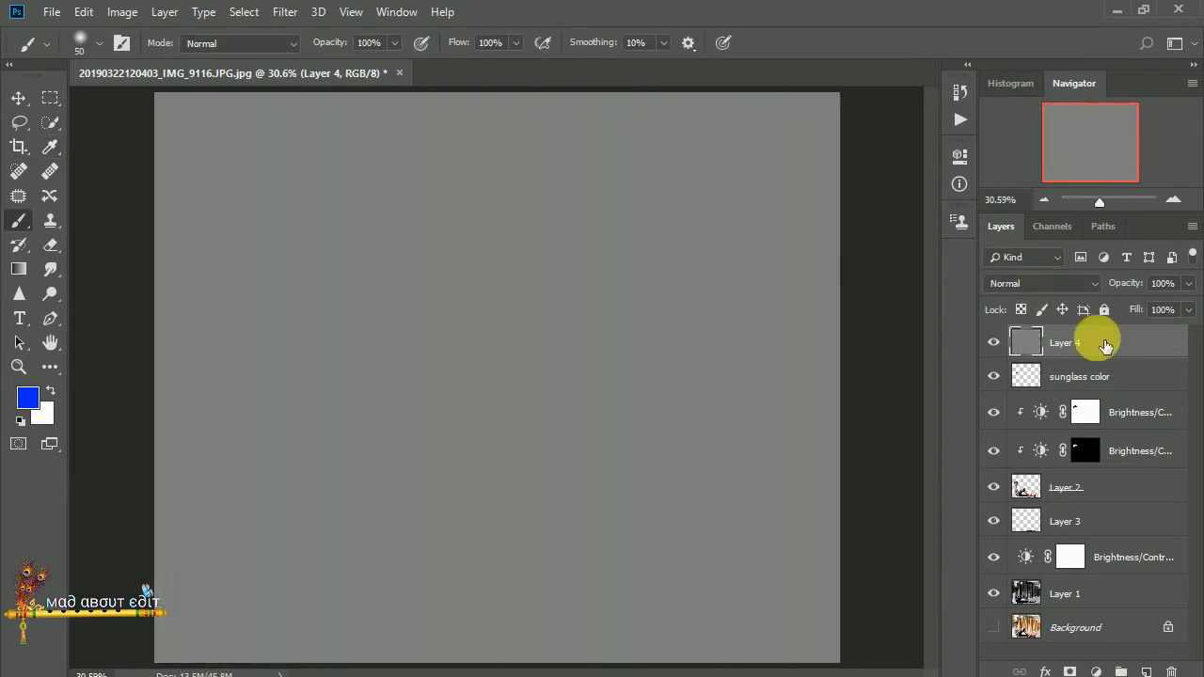
right_click(1025, 331)
click(911, 329)
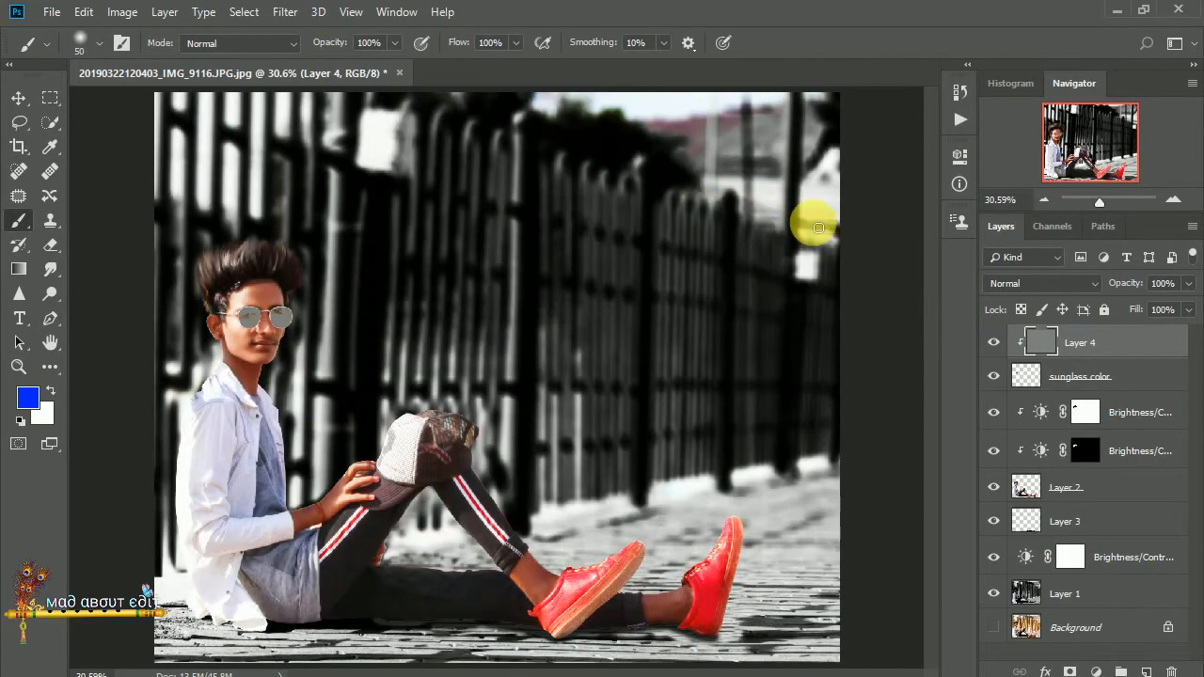
right_click(1106, 349)
click(909, 328)
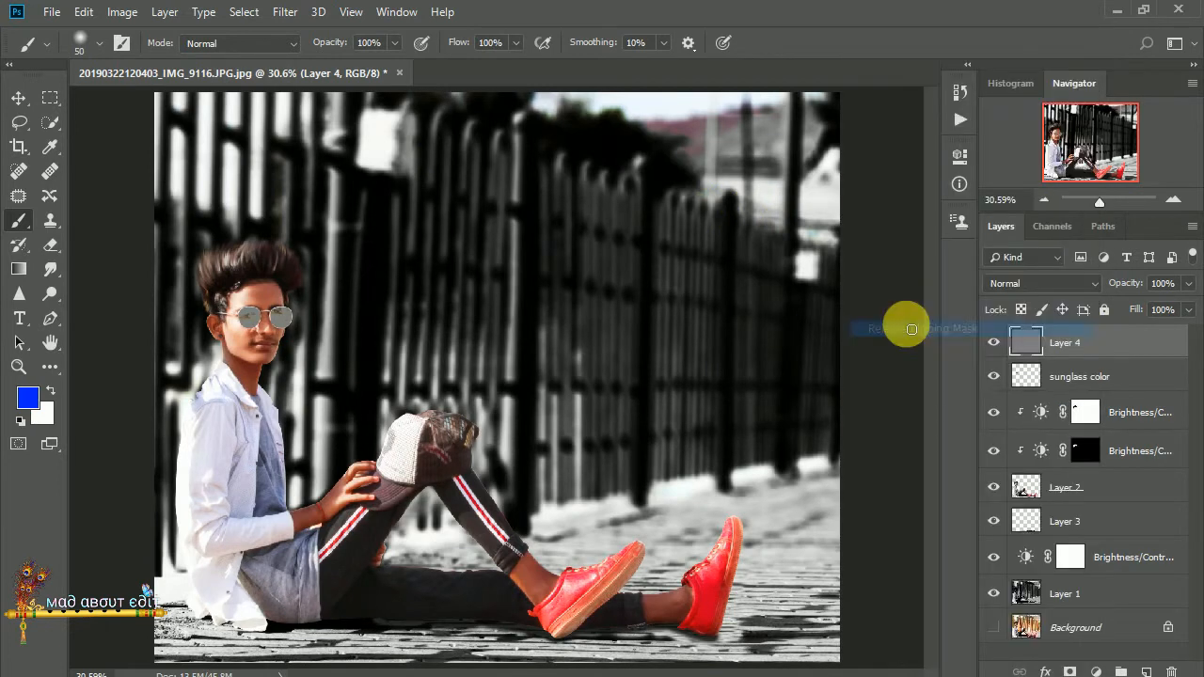
Step: Set the gray layer's blend mode to Overlay
click(1015, 282)
click(1002, 219)
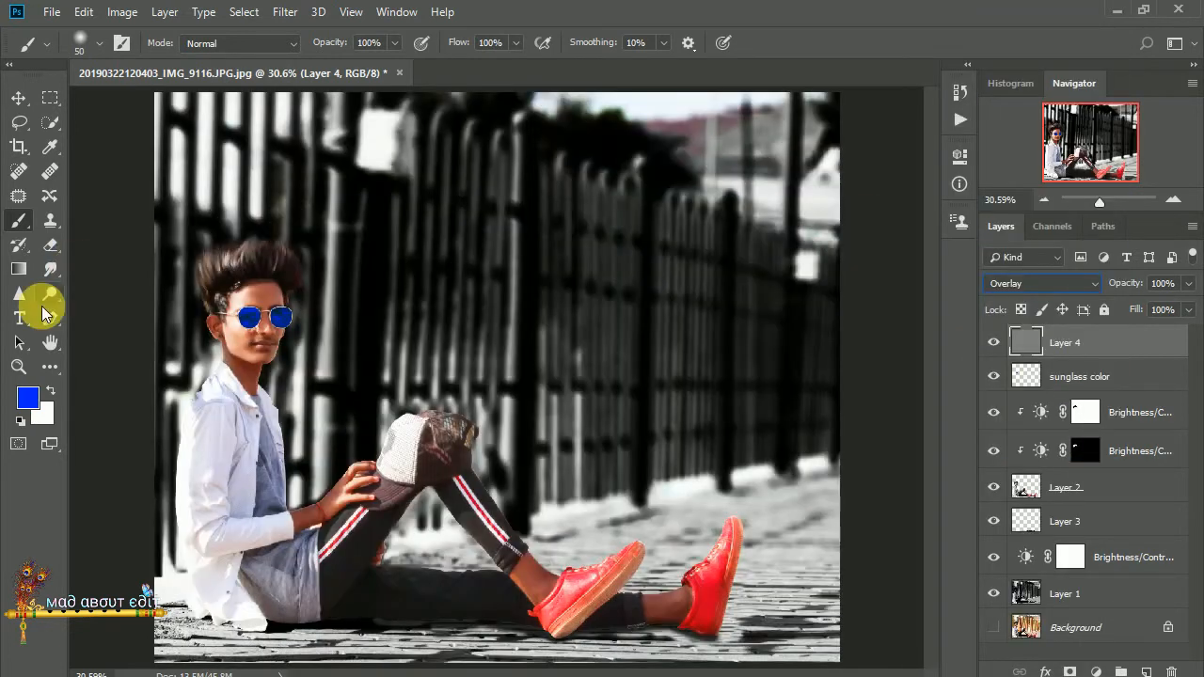
Step: Dodge the midtones on the gray Overlay layer to brighten the forehead, using a soft brush reduced to size 50
click(47, 295)
click(103, 292)
key(ctrl+1)
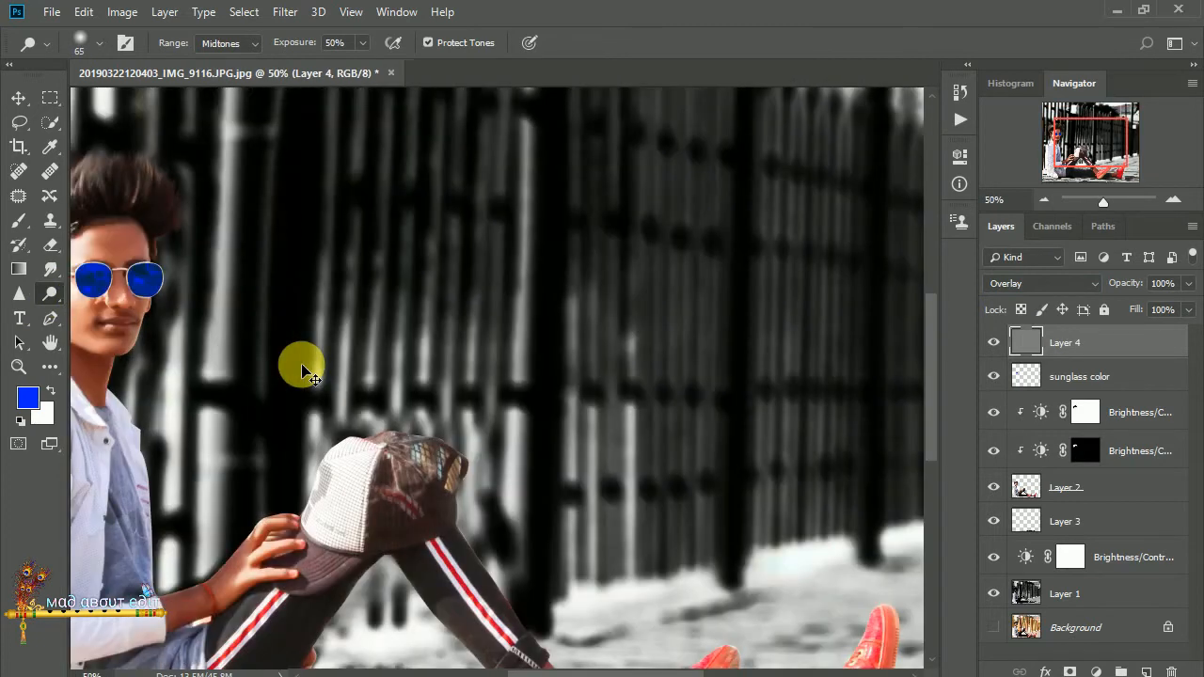
mouse_move(301, 364)
mouse_down()
mouse_move(637, 405)
mouse_move(626, 449)
mouse_move(648, 450)
mouse_up()
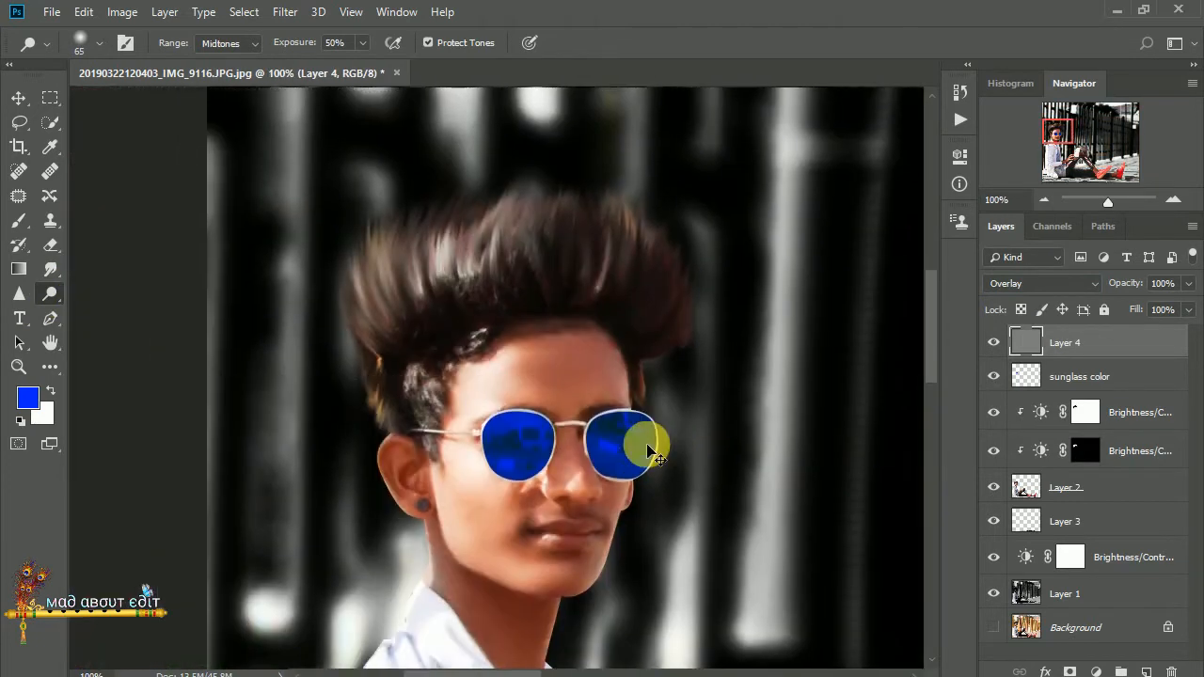
key(ctrl+plus)
key(ctrl+plus)
drag(765, 395, 526, 351)
key(bracketleft)
key(bracketleft)
mouse_move(399, 283)
mouse_down()
mouse_move(502, 247)
mouse_move(435, 384)
mouse_move(324, 264)
mouse_up()
drag(455, 413, 404, 129)
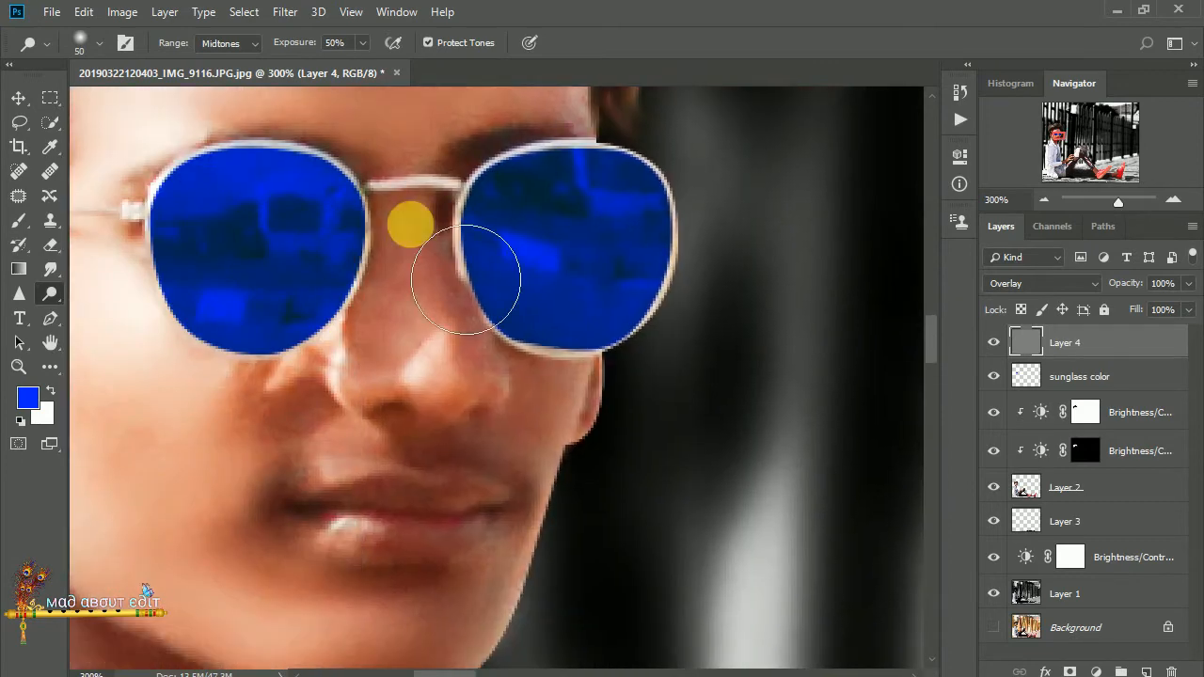
Step: Brighten the nose, lips and cheek highlights on the gray layer with the Dodge tool, reducing the brush to size 25
key(bracketleft)
mouse_move(405, 269)
mouse_down()
mouse_move(403, 368)
mouse_move(387, 304)
mouse_move(472, 380)
mouse_move(549, 381)
mouse_move(498, 405)
mouse_move(531, 426)
mouse_move(360, 449)
mouse_up()
mouse_move(379, 576)
mouse_down()
mouse_move(432, 401)
mouse_move(400, 471)
mouse_move(475, 305)
mouse_up()
key(bracketleft)
drag(329, 348, 489, 195)
mouse_move(282, 319)
mouse_down()
mouse_move(468, 397)
mouse_move(266, 384)
mouse_move(462, 636)
mouse_move(182, 166)
mouse_move(182, 189)
mouse_move(222, 243)
mouse_up()
key(bracketleft)
drag(351, 405, 517, 639)
drag(229, 140, 298, 318)
drag(340, 285, 416, 285)
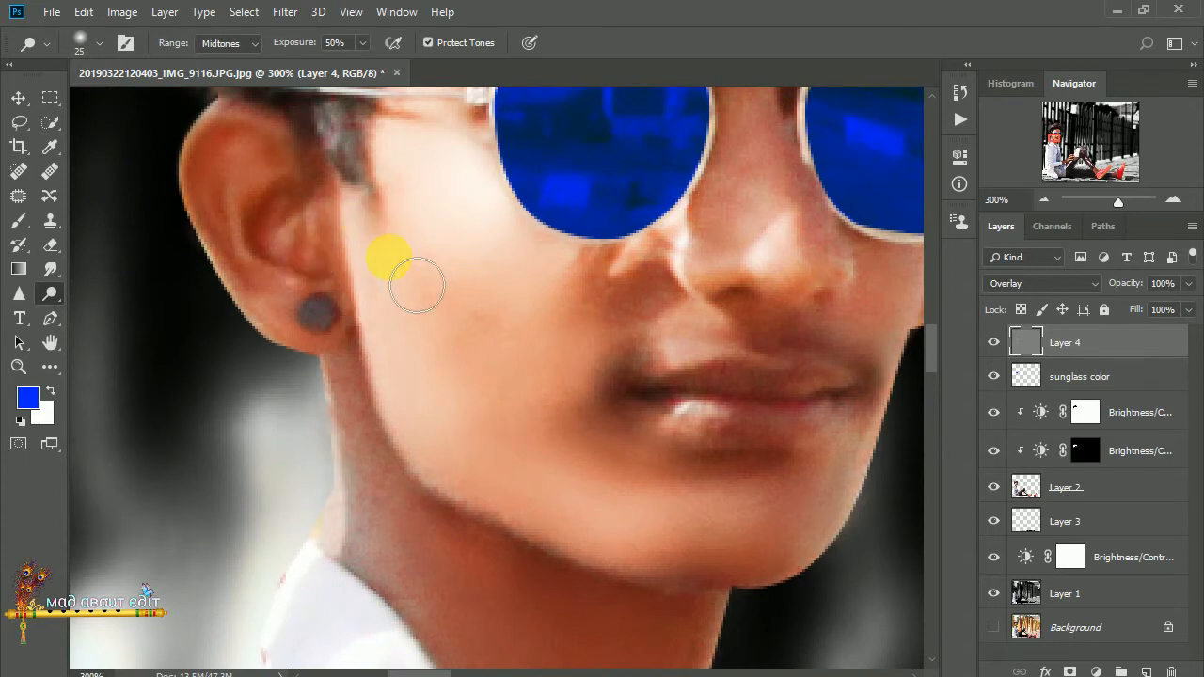
Step: Continue dodging the remaining skin highlights along the face, neck and hands on the gray layer
drag(562, 409, 471, 169)
mouse_move(669, 488)
mouse_down()
mouse_move(599, 168)
mouse_move(539, 172)
mouse_up()
mouse_move(375, 300)
mouse_down()
mouse_move(479, 245)
mouse_move(505, 261)
mouse_move(412, 416)
mouse_move(338, 472)
mouse_move(294, 303)
mouse_move(415, 289)
mouse_move(409, 379)
mouse_move(356, 333)
mouse_move(376, 363)
mouse_up()
drag(645, 247, 426, 345)
mouse_move(443, 208)
mouse_down()
mouse_move(353, 291)
mouse_move(401, 412)
mouse_move(497, 233)
mouse_move(417, 307)
mouse_move(444, 201)
mouse_move(348, 303)
mouse_move(533, 178)
mouse_move(428, 334)
mouse_move(489, 228)
mouse_move(450, 301)
mouse_move(593, 165)
mouse_move(747, 137)
mouse_move(798, 246)
mouse_move(668, 266)
mouse_move(504, 376)
mouse_move(684, 432)
mouse_move(623, 330)
mouse_move(565, 418)
mouse_up()
drag(705, 133, 558, 325)
drag(508, 253, 594, 272)
Step: Dodge the ankle skin above the red shoes with a larger brush, up to size 60
key(ctrl+minus)
key(ctrl+minus)
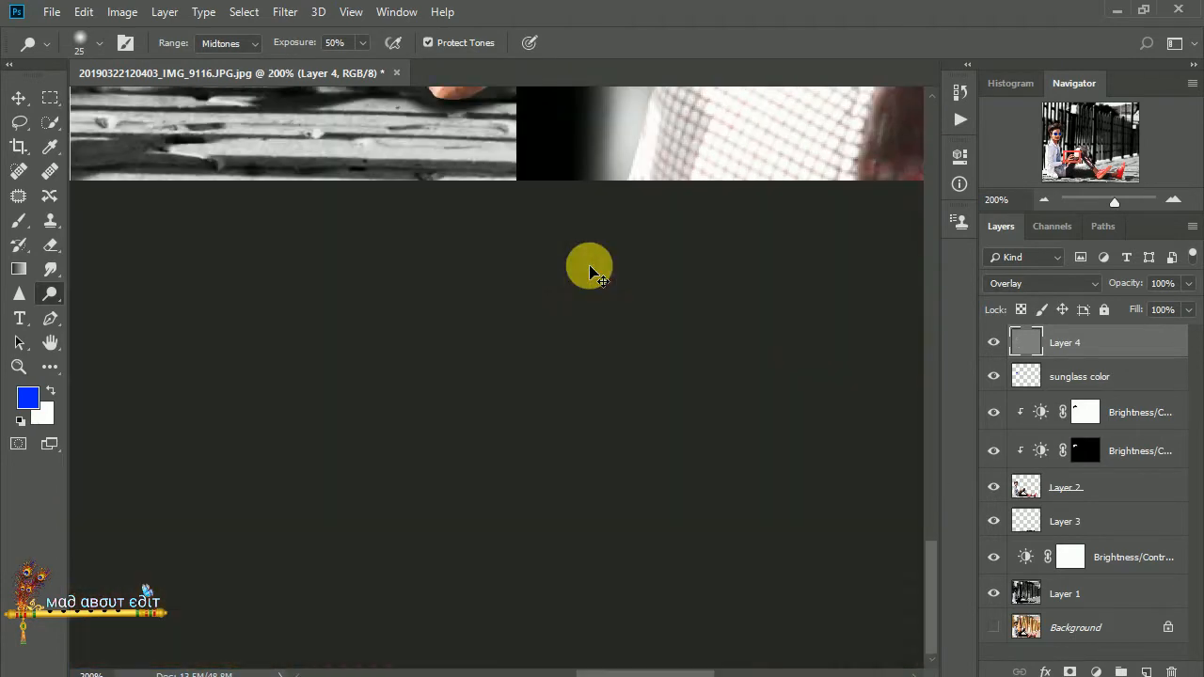
mouse_move(728, 420)
mouse_down()
mouse_move(596, 395)
mouse_move(457, 345)
mouse_move(435, 301)
mouse_move(541, 365)
mouse_move(423, 374)
mouse_move(485, 357)
mouse_move(485, 346)
mouse_up()
key(bracketright)
key(bracketright)
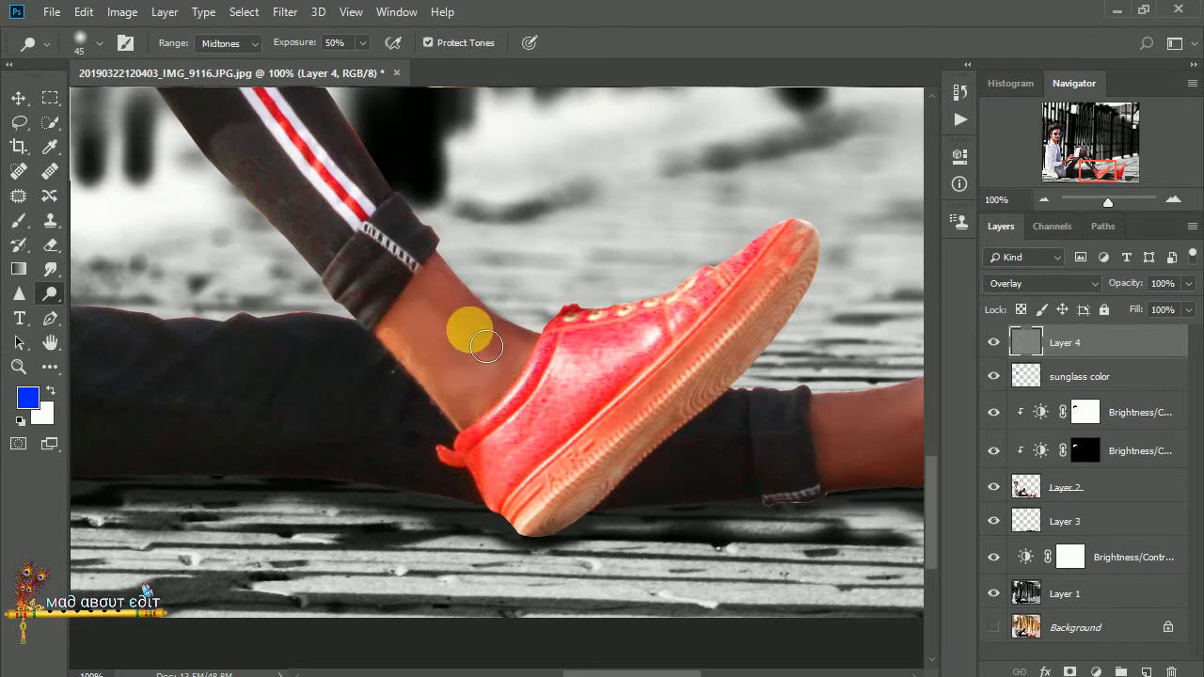
drag(773, 386, 348, 340)
mouse_move(433, 394)
mouse_down()
mouse_move(448, 433)
mouse_move(554, 385)
mouse_move(488, 452)
mouse_move(392, 423)
mouse_up()
key(ctrl+0)
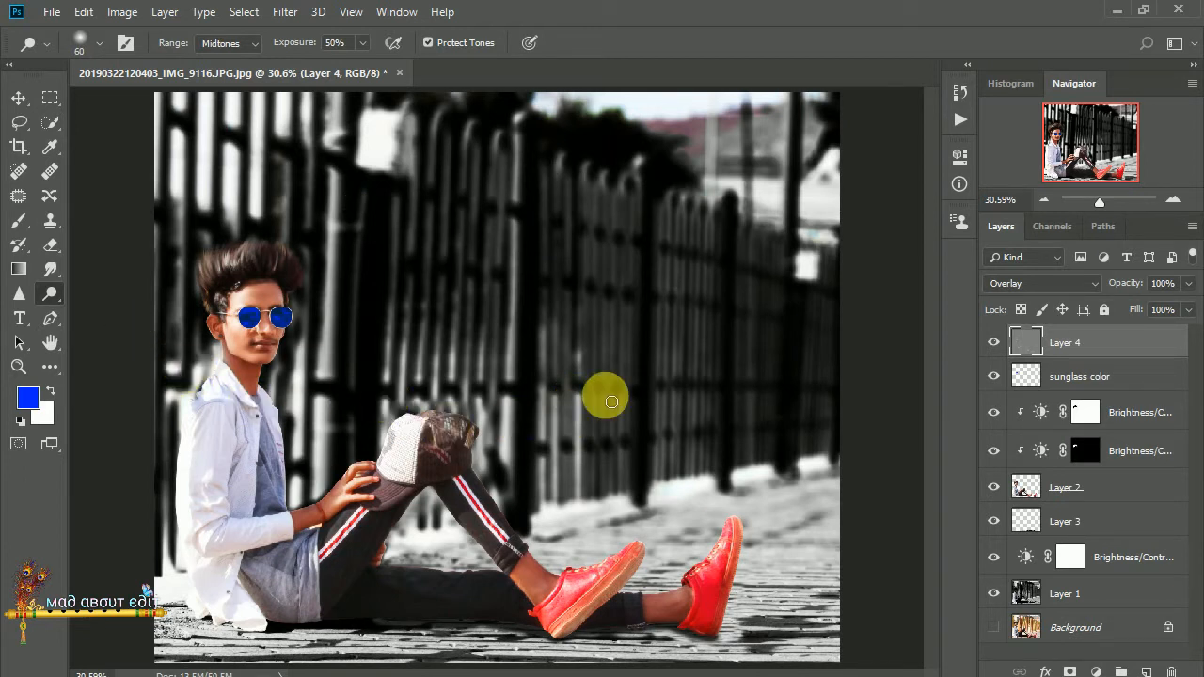
Step: Stamp the visible image onto a new top layer named "snapshot" and group all layers from Layer 4 down to Layer 1
click(1147, 670)
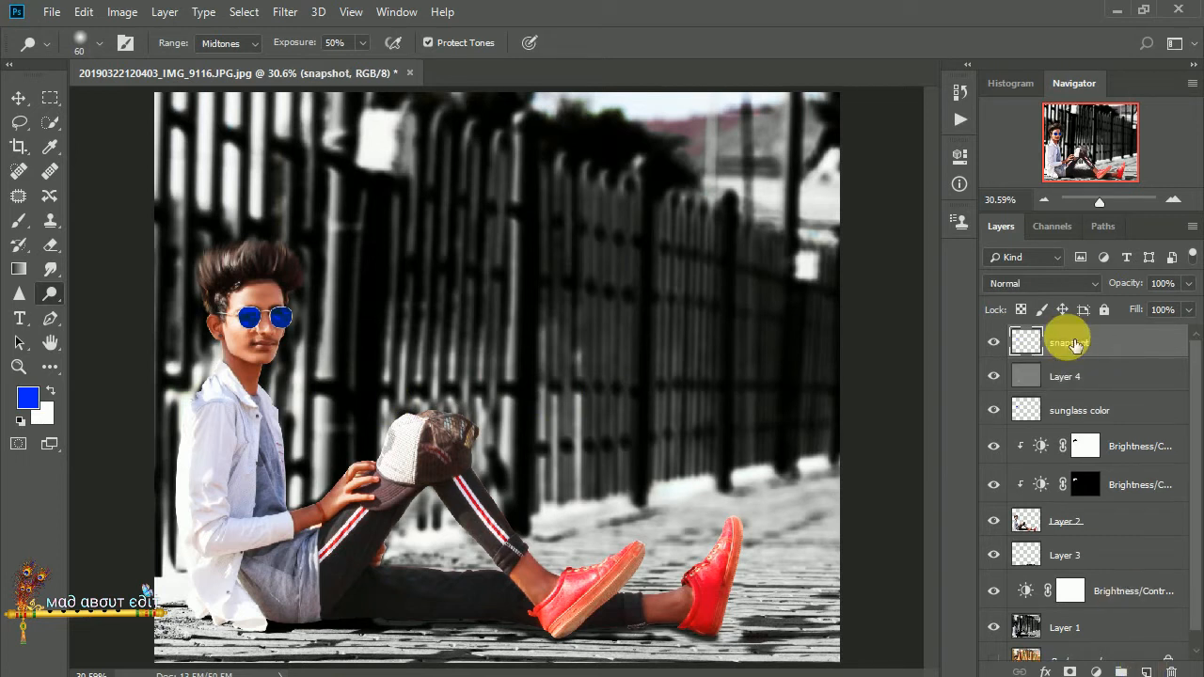
click(1067, 378)
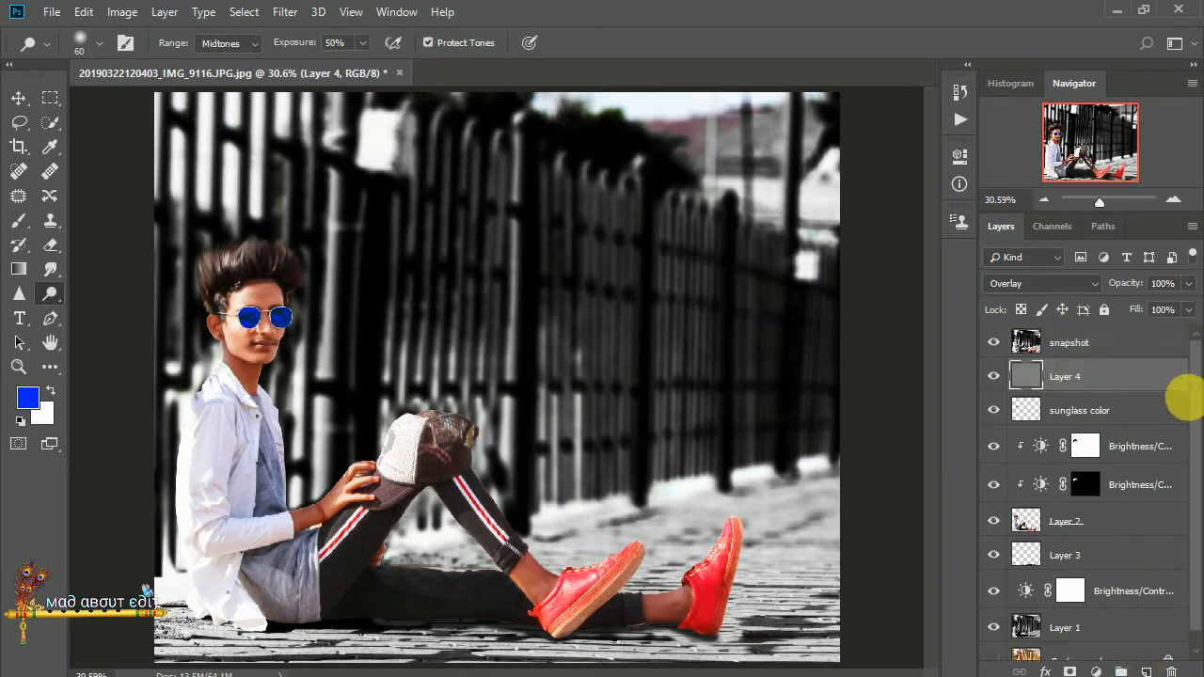
scroll(1189, 477, down, 1)
shift+click(1064, 614)
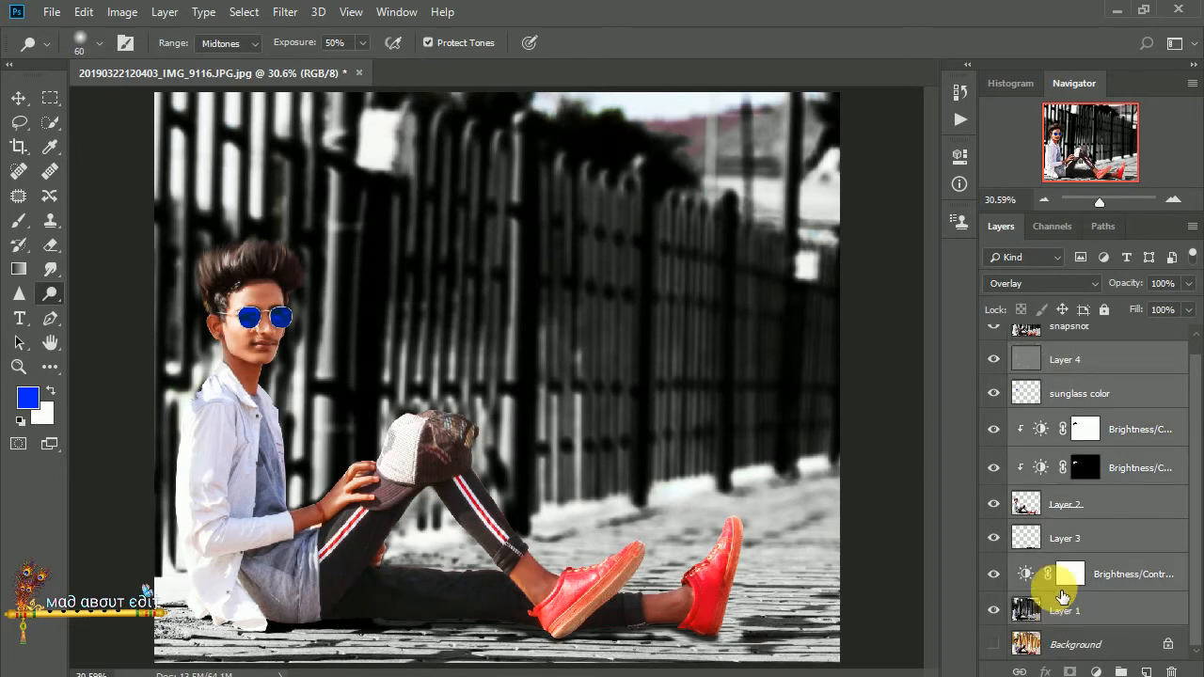
key(ctrl+g)
Step: Duplicate the snapshot layer and open the Camera Raw filter on the copy
click(1069, 343)
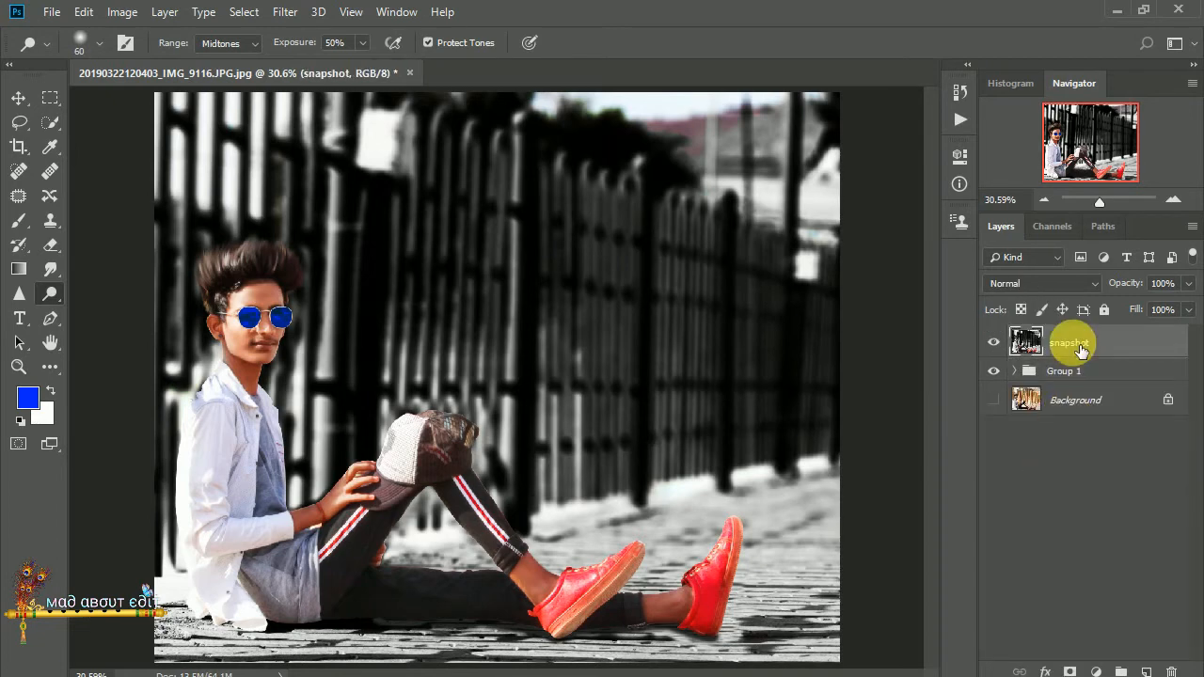
key(ctrl+j)
click(282, 12)
click(317, 123)
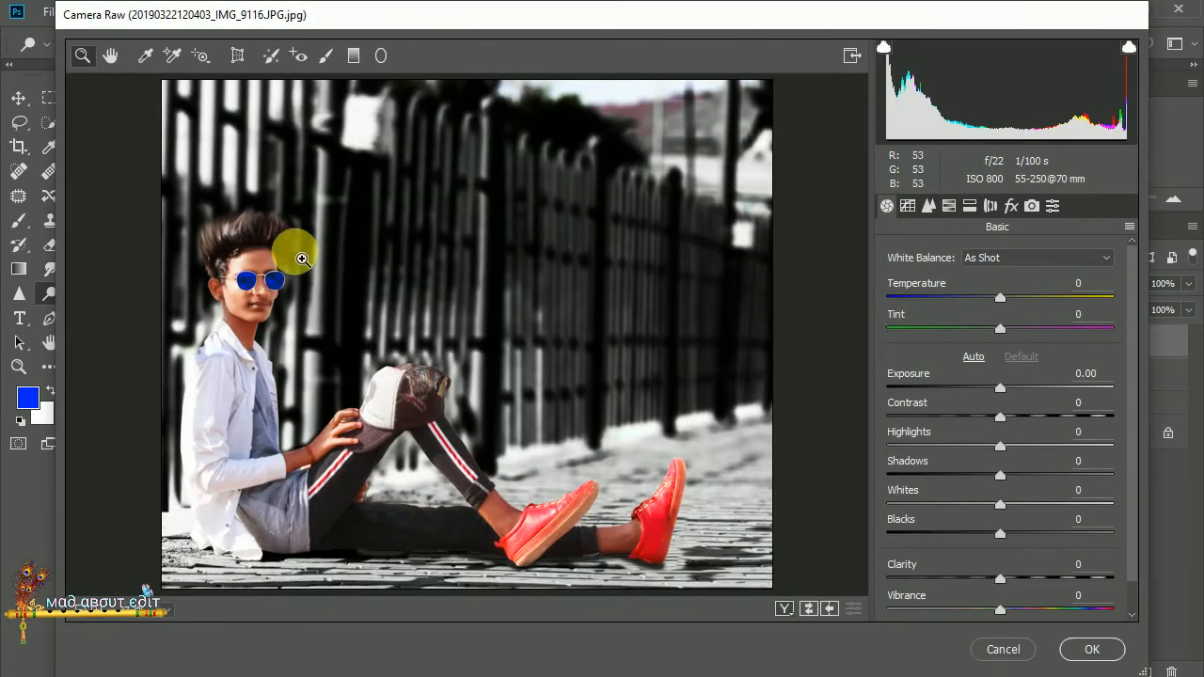
Step: Set Exposure to -0.35, Contrast +26, Highlights -62, Shadows +27, Whites +5, Blacks -22 and Clarity +12
drag(1000, 393, 994, 394)
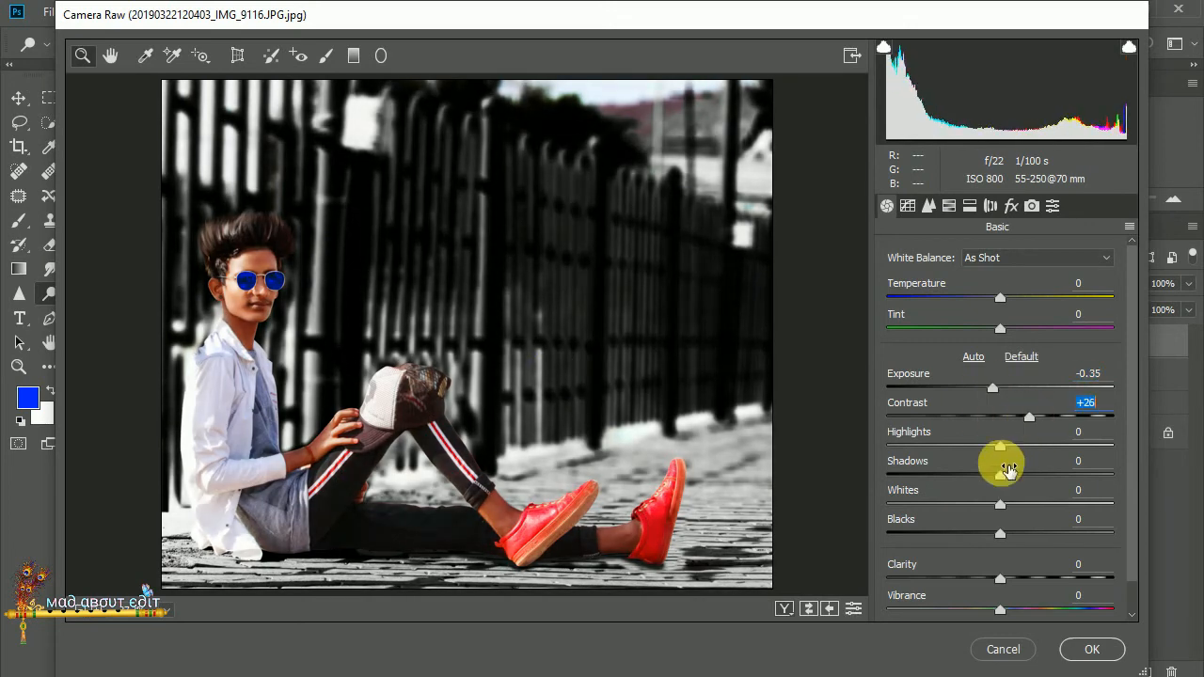
drag(1000, 448, 931, 451)
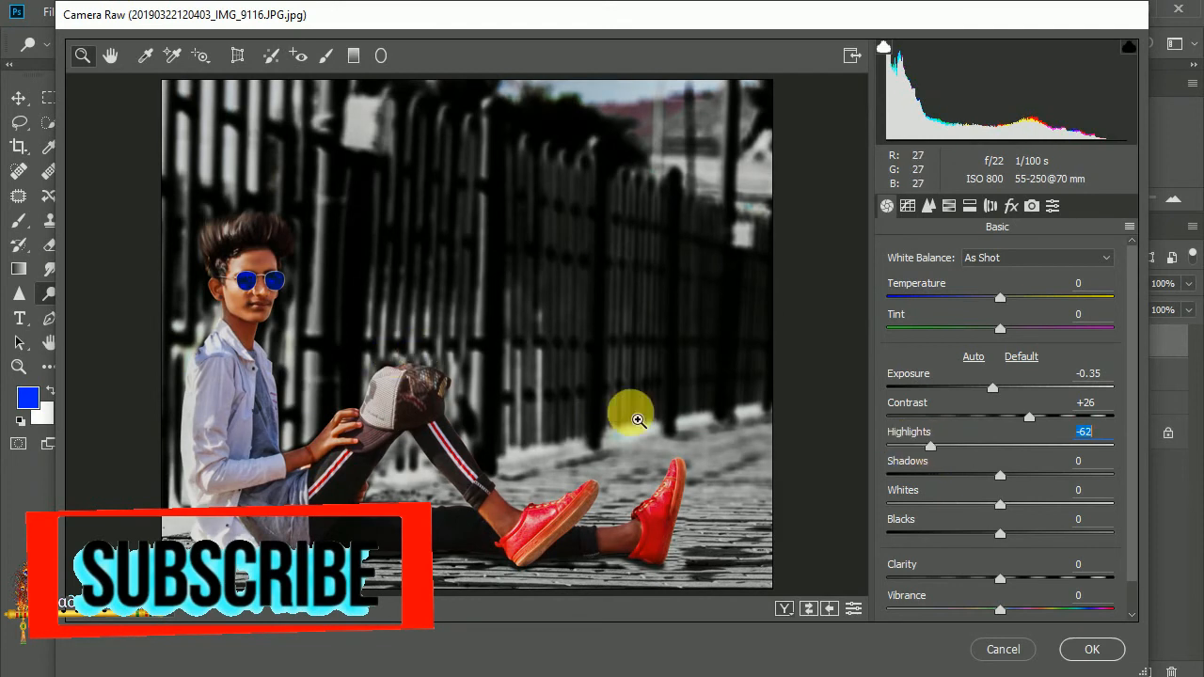
drag(999, 480, 1028, 477)
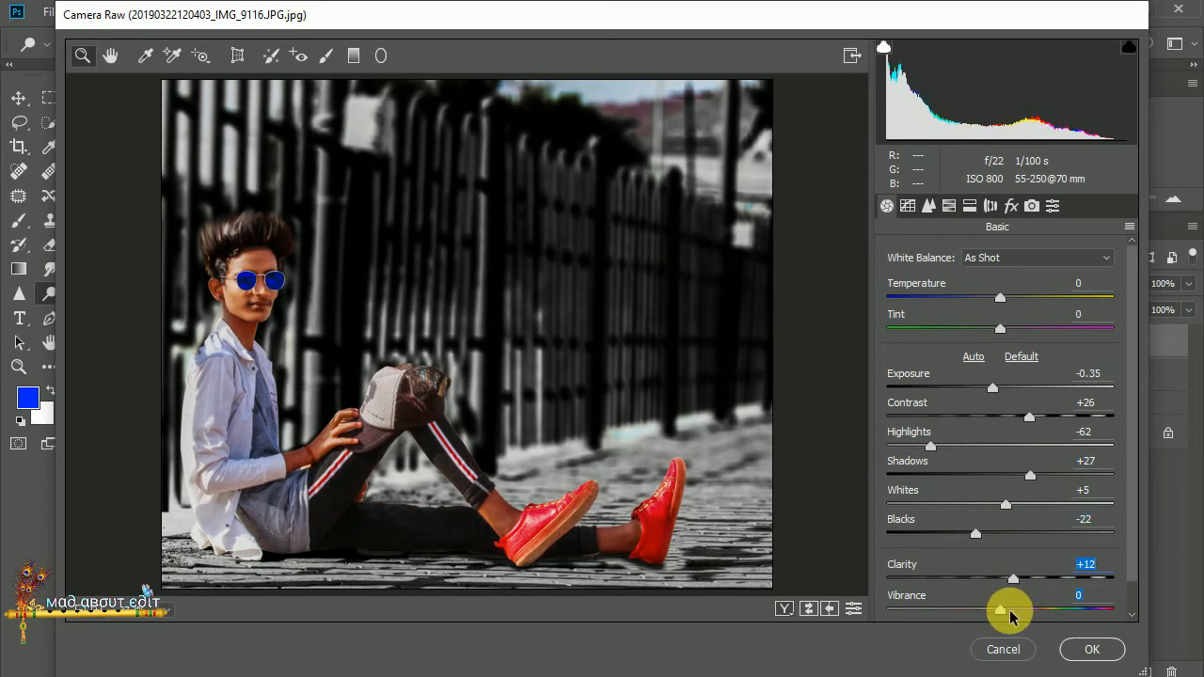
Step: Adjust the Lights and Darks of the parametric tone curve to deepen the image
click(928, 205)
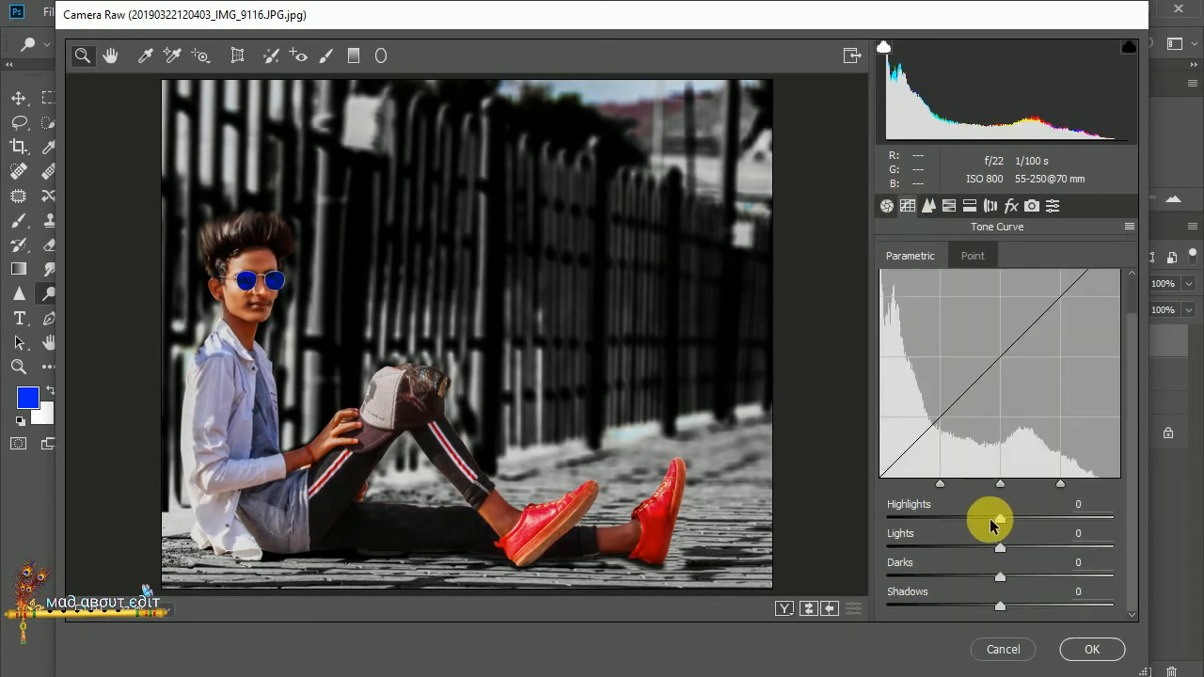
drag(1000, 547, 985, 577)
click(928, 209)
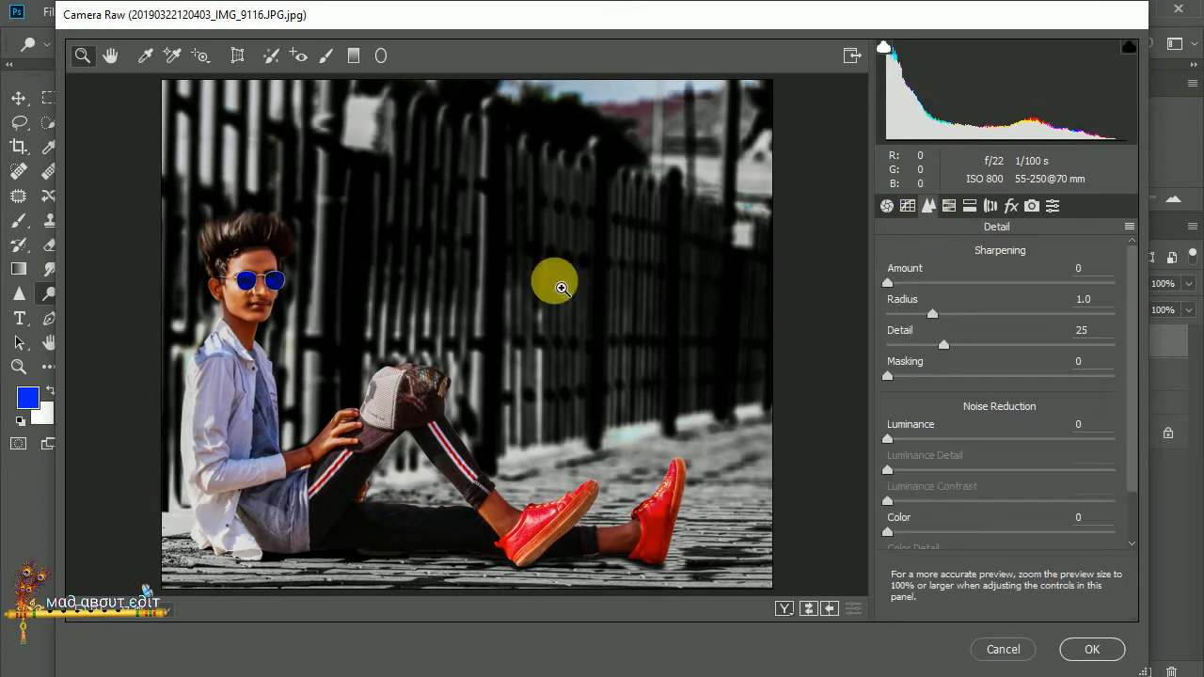
Step: Set the HSL saturation of Reds to +34, Oranges to -16 and Blues to +25, and apply the Camera Raw filter
click(952, 207)
click(956, 286)
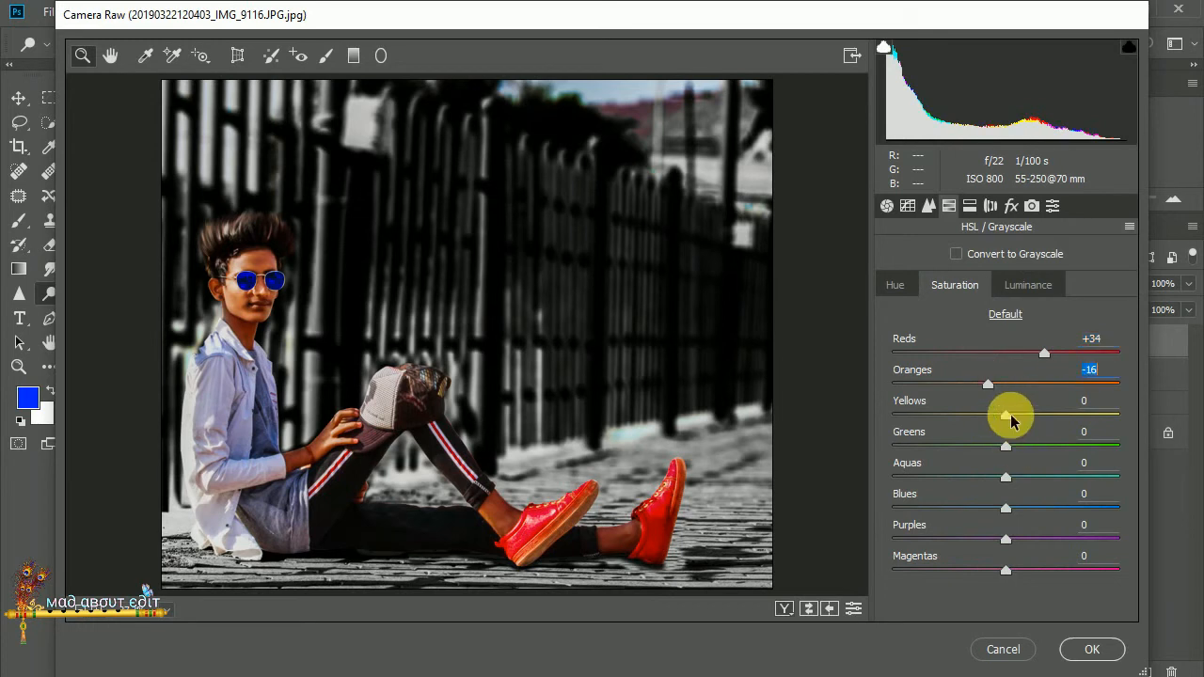
drag(1035, 508, 1040, 508)
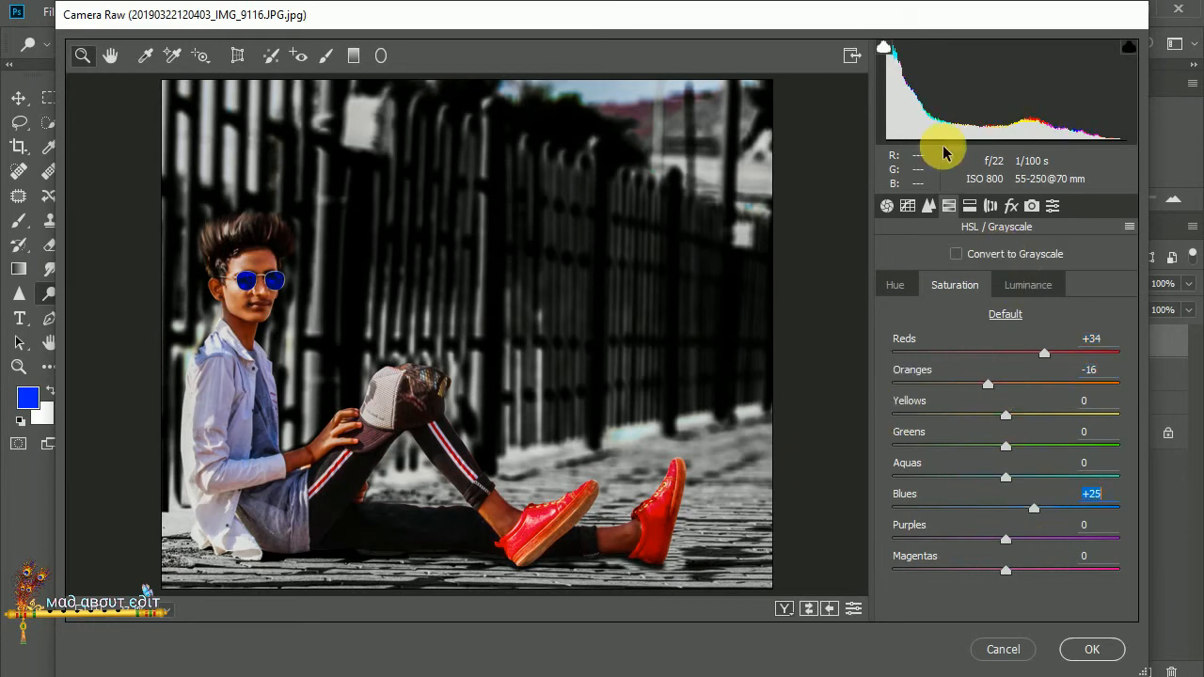
click(1091, 650)
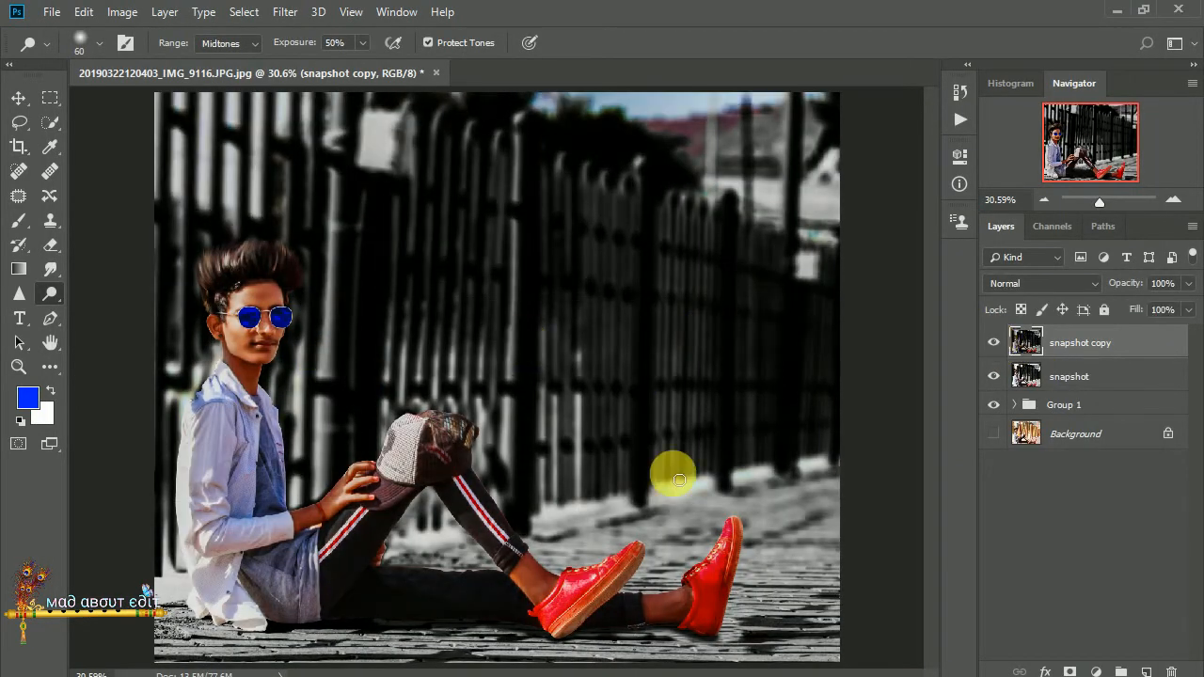
Step: Add a Selective Color adjustment layer above the snapshot copy and lower the ink sliders for Reds
click(1097, 669)
click(1060, 531)
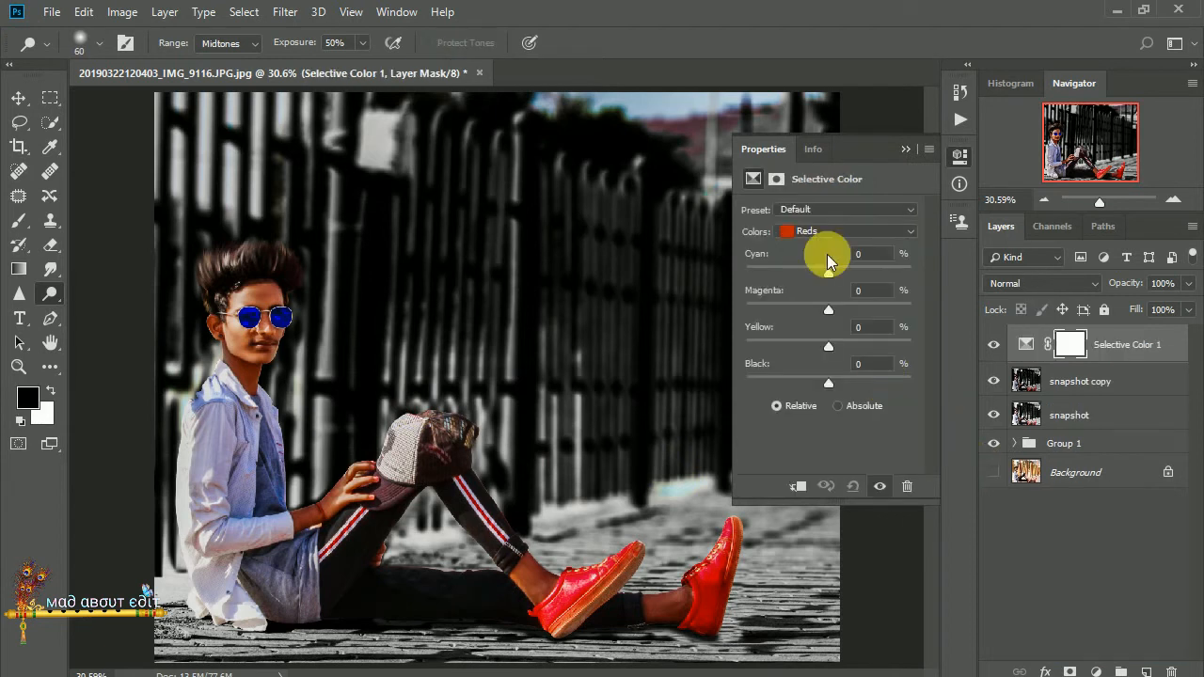
drag(827, 310, 807, 346)
Step: Set the Selective Color Yellows to Cyan -30, Magenta -27, Yellow -23 and Black -22
click(820, 231)
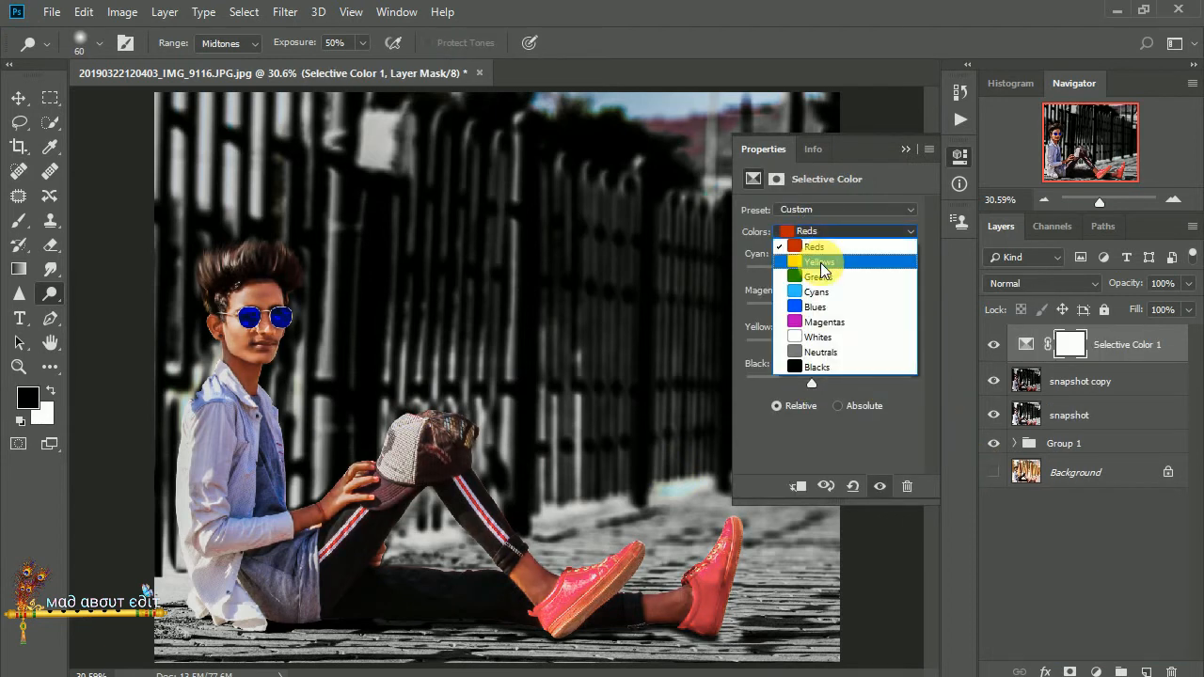
click(806, 255)
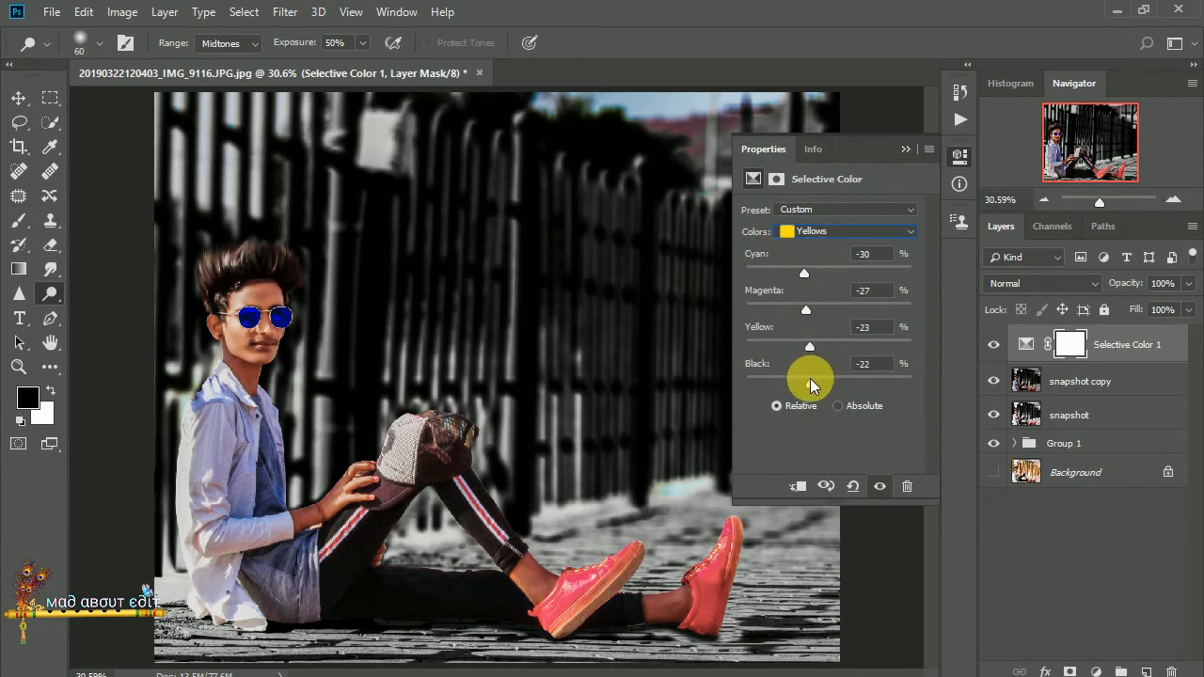
click(904, 149)
Step: Invert the Selective Color mask and paint white over the forehead and nose with a soft brush
key(ctrl+i)
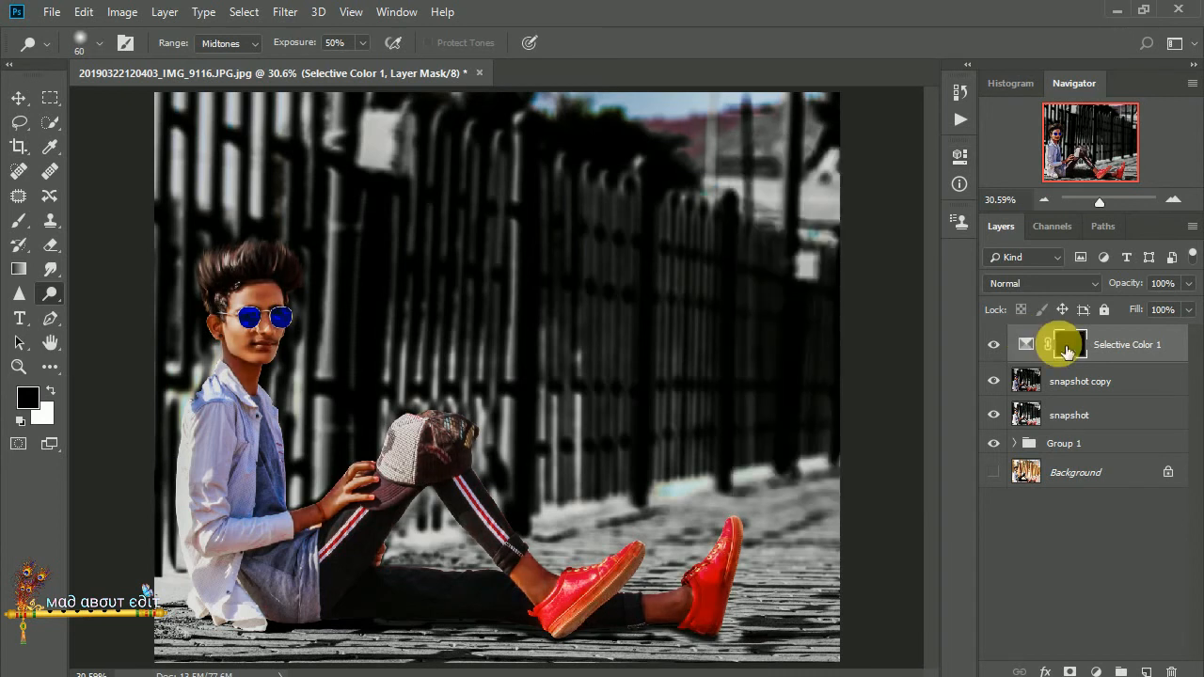
click(21, 220)
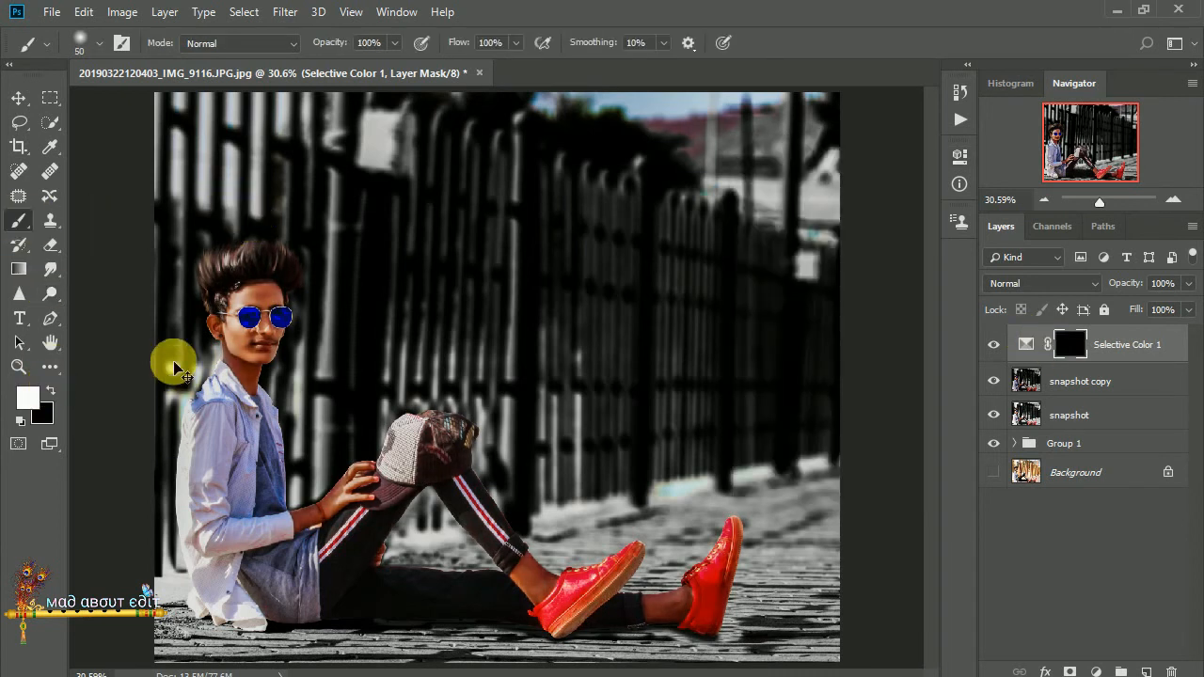
key(ctrl+plus)
key(ctrl+plus)
key(ctrl+plus)
drag(274, 327, 621, 455)
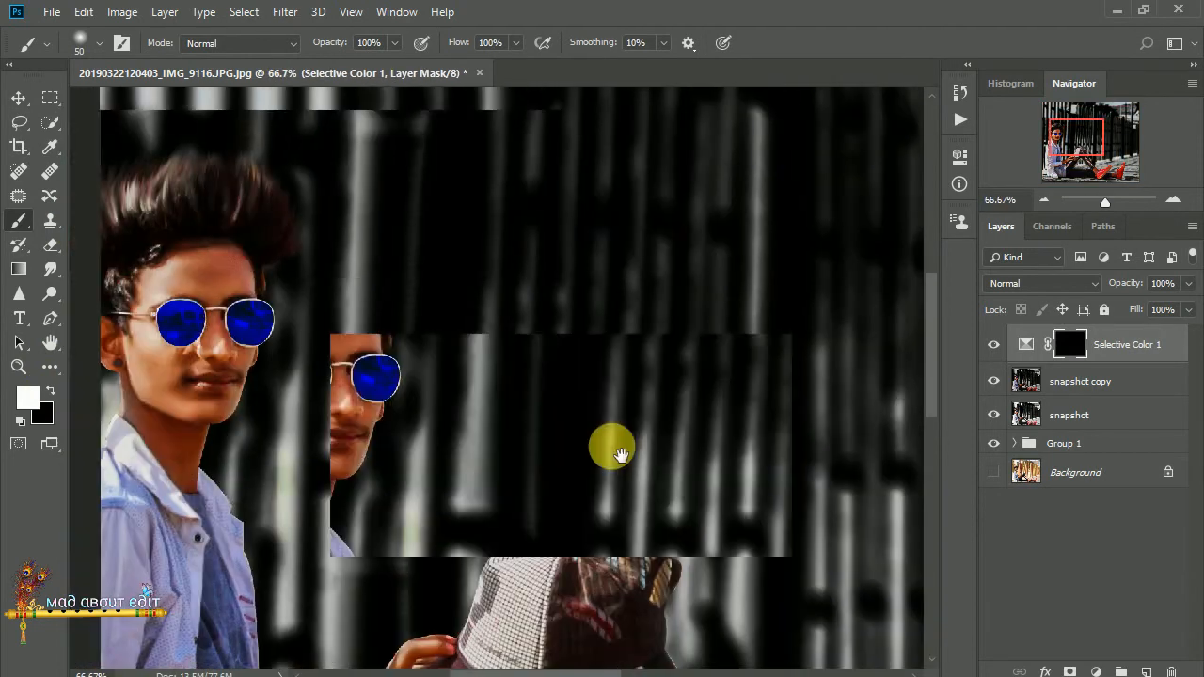
key(ctrl+plus)
key(ctrl+plus)
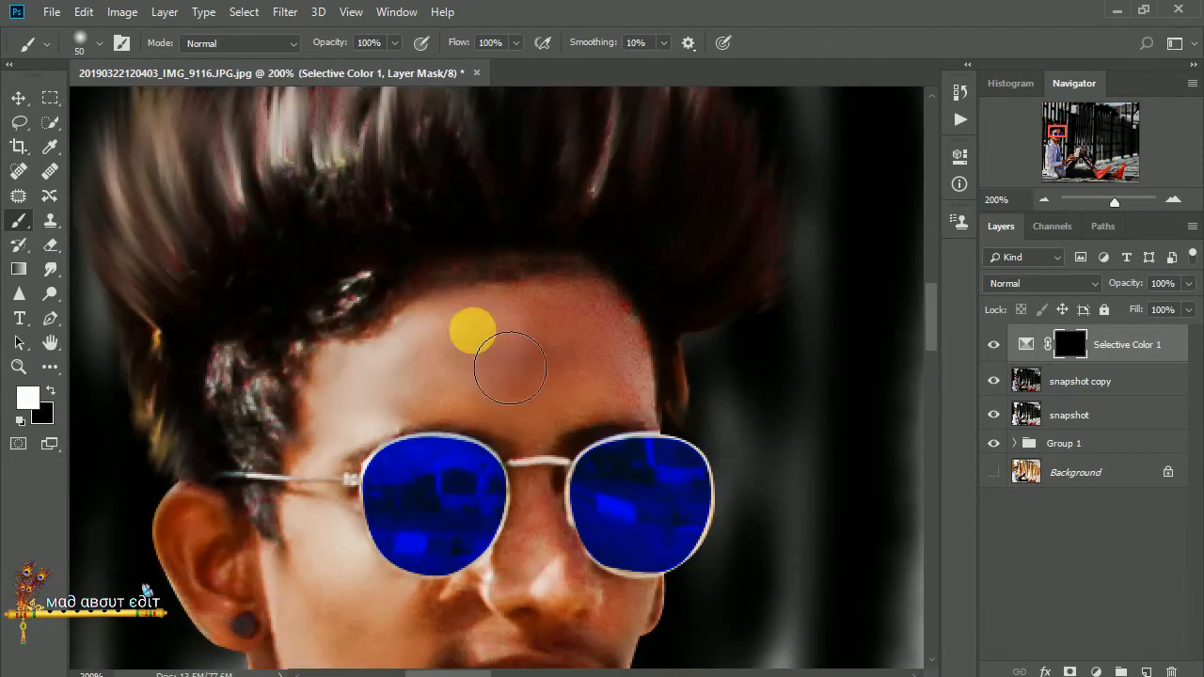
mouse_move(509, 367)
mouse_down()
mouse_move(606, 385)
mouse_move(624, 409)
mouse_move(570, 453)
mouse_move(288, 444)
mouse_move(377, 355)
mouse_move(451, 323)
mouse_move(348, 493)
mouse_move(277, 575)
mouse_move(223, 561)
mouse_move(270, 656)
mouse_move(345, 622)
mouse_move(496, 625)
mouse_move(457, 564)
mouse_move(557, 530)
mouse_move(555, 519)
mouse_move(531, 590)
mouse_move(499, 609)
mouse_move(597, 582)
mouse_move(642, 620)
mouse_move(586, 604)
mouse_move(632, 440)
mouse_move(565, 505)
mouse_up()
key(bracketleft)
scroll(568, 480, down, 3)
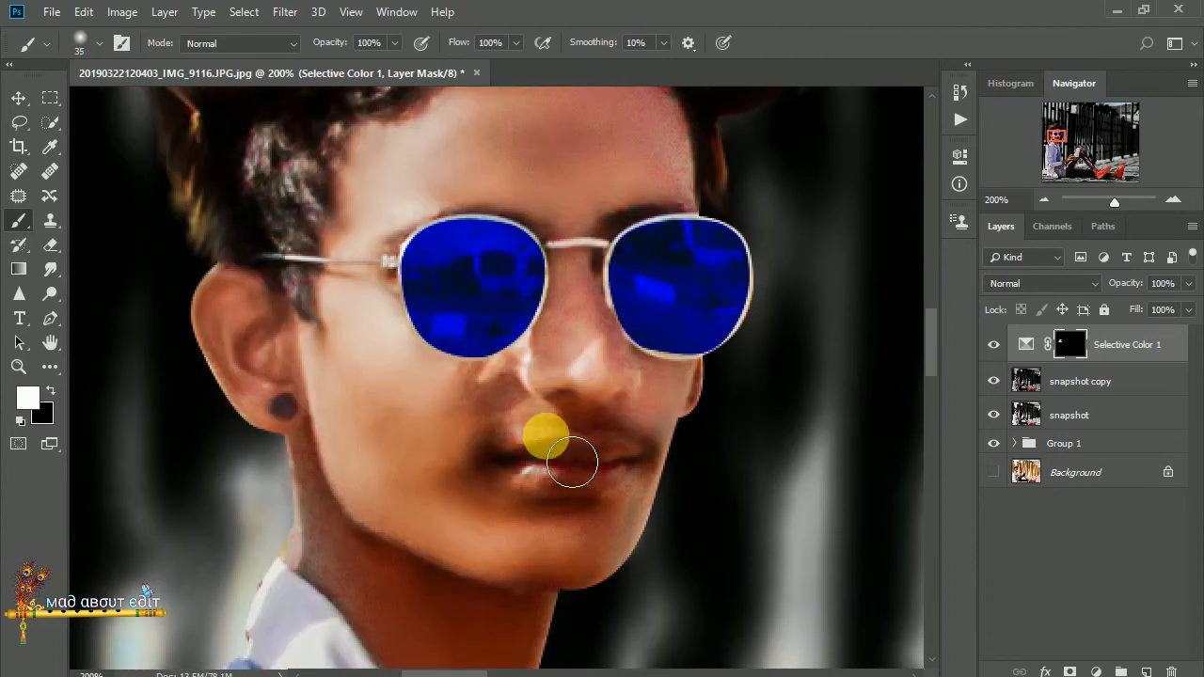
Step: Paint white on the Selective Color mask over the mouth, cheeks, jaw and neck with a size 35 brush
mouse_move(572, 462)
mouse_down()
mouse_move(435, 464)
mouse_move(394, 424)
mouse_move(612, 455)
mouse_move(654, 516)
mouse_move(575, 487)
mouse_move(414, 573)
mouse_move(547, 637)
mouse_move(360, 501)
mouse_move(385, 423)
mouse_move(450, 498)
mouse_move(552, 451)
mouse_move(498, 498)
mouse_move(488, 382)
mouse_move(637, 361)
mouse_move(551, 440)
mouse_move(514, 500)
mouse_up()
scroll(388, 424, down, 3)
drag(606, 245, 516, 481)
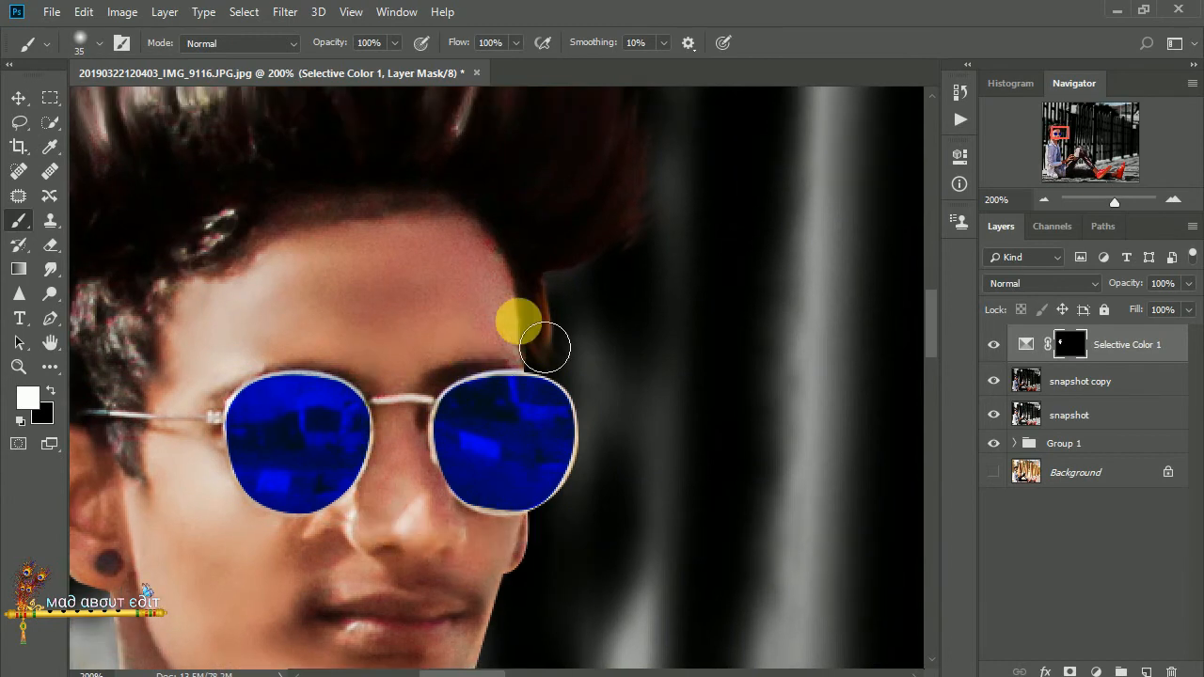
mouse_move(337, 410)
mouse_down()
mouse_move(476, 242)
mouse_move(419, 104)
mouse_up()
Step: Paint white on the Selective Color mask over the hand and ankle skin
mouse_move(663, 649)
mouse_down()
mouse_move(577, 484)
mouse_move(363, 217)
mouse_up()
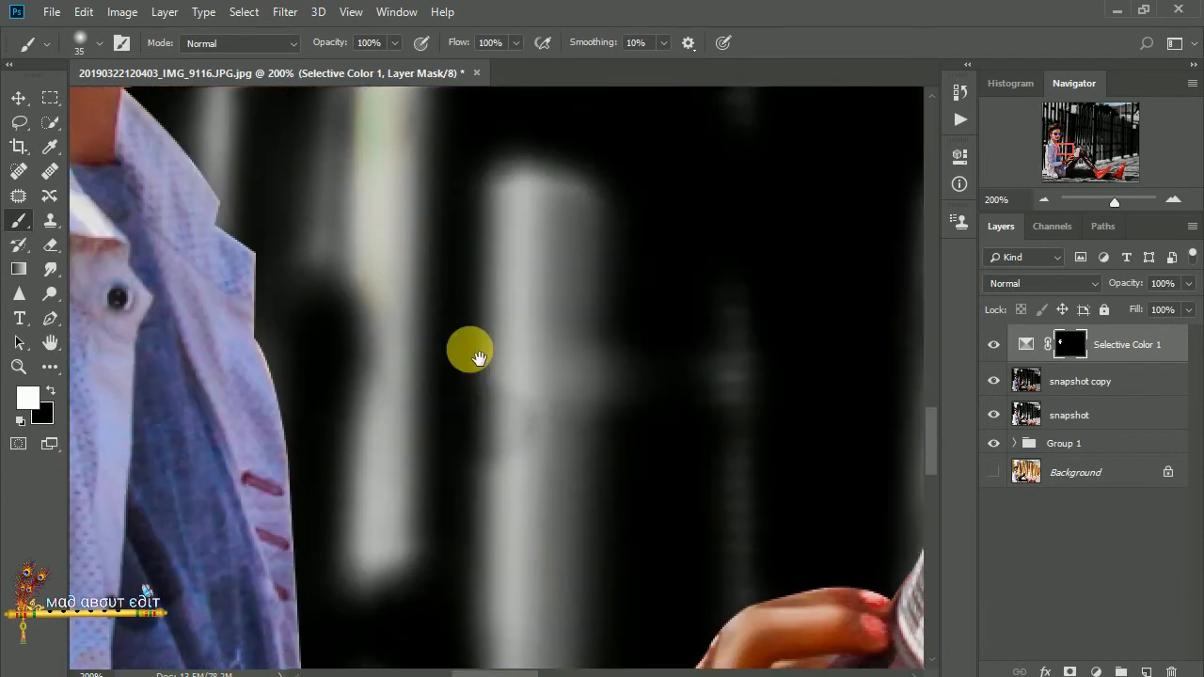
drag(649, 607, 466, 155)
mouse_move(476, 342)
mouse_down()
mouse_move(457, 446)
mouse_move(501, 446)
mouse_move(573, 414)
mouse_move(530, 419)
mouse_move(706, 411)
mouse_move(547, 349)
mouse_move(589, 311)
mouse_move(711, 297)
mouse_move(571, 222)
mouse_move(569, 237)
mouse_move(580, 218)
mouse_move(668, 201)
mouse_move(600, 190)
mouse_move(685, 182)
mouse_move(355, 474)
mouse_move(369, 460)
mouse_move(197, 510)
mouse_move(217, 586)
mouse_move(378, 545)
mouse_move(417, 512)
mouse_move(251, 558)
mouse_move(383, 460)
mouse_move(231, 585)
mouse_move(200, 640)
mouse_move(378, 544)
mouse_move(501, 457)
mouse_move(571, 254)
mouse_move(635, 218)
mouse_move(624, 242)
mouse_move(714, 186)
mouse_move(579, 235)
mouse_move(408, 452)
mouse_move(766, 439)
mouse_move(214, 356)
mouse_move(257, 282)
mouse_move(410, 215)
mouse_move(434, 233)
mouse_move(502, 237)
mouse_move(412, 351)
mouse_move(460, 416)
mouse_move(558, 506)
mouse_move(581, 547)
mouse_move(688, 392)
mouse_move(530, 241)
mouse_move(588, 281)
mouse_move(514, 289)
mouse_move(490, 358)
mouse_move(498, 424)
mouse_move(599, 436)
mouse_move(558, 377)
mouse_move(658, 409)
mouse_move(552, 302)
mouse_move(721, 422)
mouse_move(315, 322)
mouse_move(321, 340)
mouse_move(503, 383)
mouse_move(473, 373)
mouse_move(501, 509)
mouse_move(758, 503)
mouse_move(728, 308)
mouse_move(544, 380)
mouse_move(634, 386)
mouse_move(546, 460)
mouse_move(682, 403)
mouse_move(513, 530)
mouse_move(755, 446)
mouse_move(111, 367)
mouse_up()
key(bracketright)
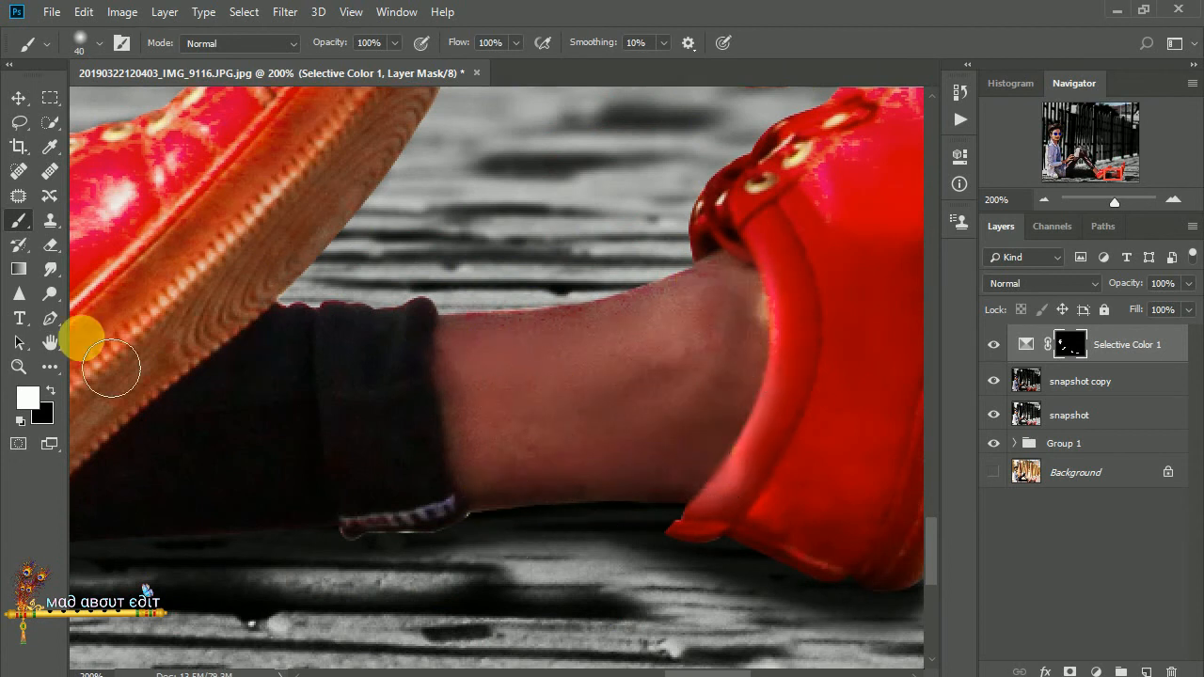
Step: Paint black on the Selective Color mask with a size 15 brush to restore the red shoe's collar beside the ankle
click(50, 389)
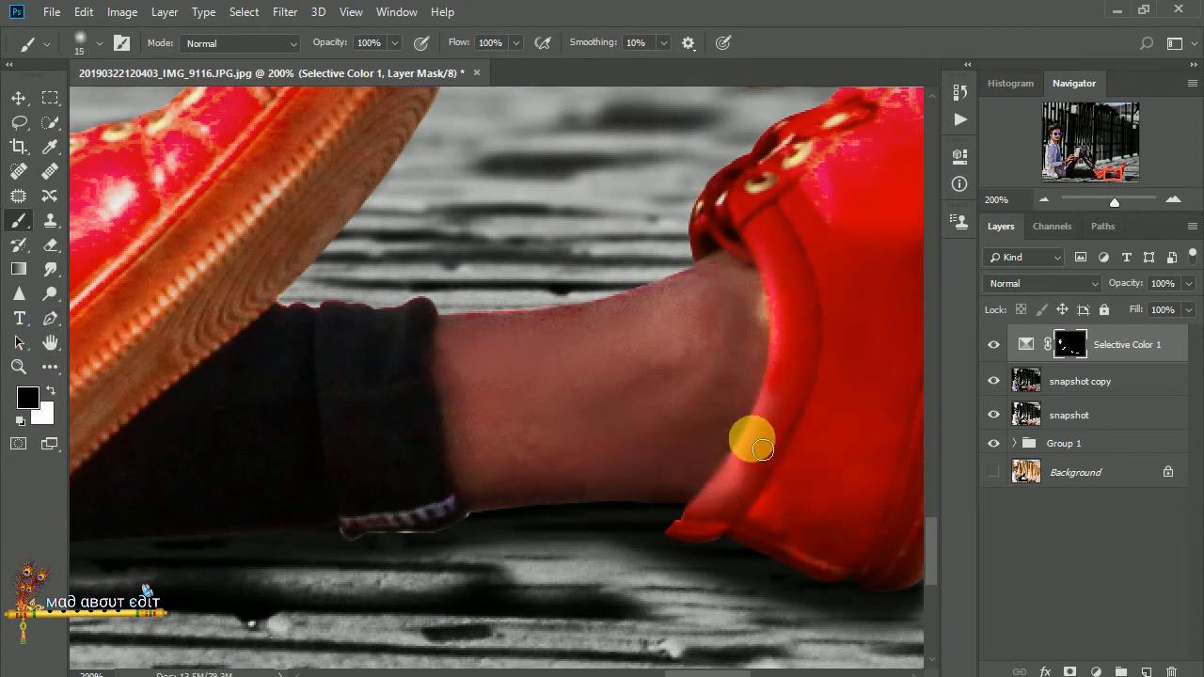